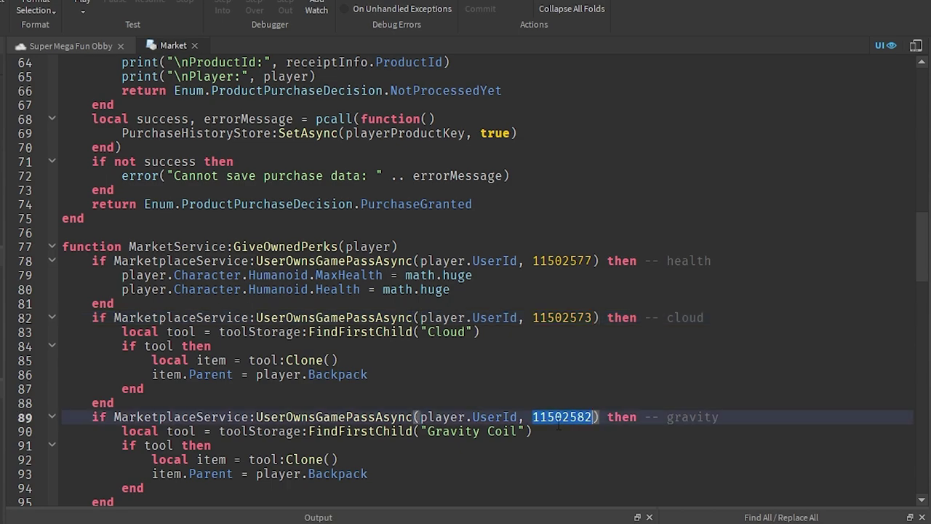
Examine the game pass IDs for the health, cloud, gravity and speed perks in the Market script's GiveOwnedPerks function.
{"action": "scroll", "coordinate": [551, 411], "scroll_direction": "down", "scroll_amount": 2}
{"action": "scroll", "coordinate": [548, 405], "scroll_direction": "down", "scroll_amount": 1}
{"action": "double_click", "coordinate": [558, 389]}
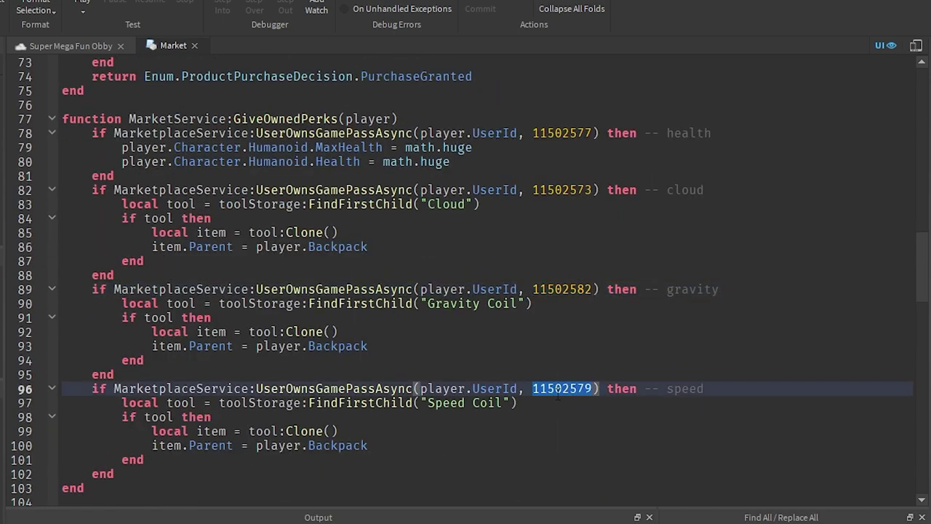
{"action": "double_click", "coordinate": [561, 133]}
{"action": "scroll", "coordinate": [509, 188], "scroll_direction": "down", "scroll_amount": 3}
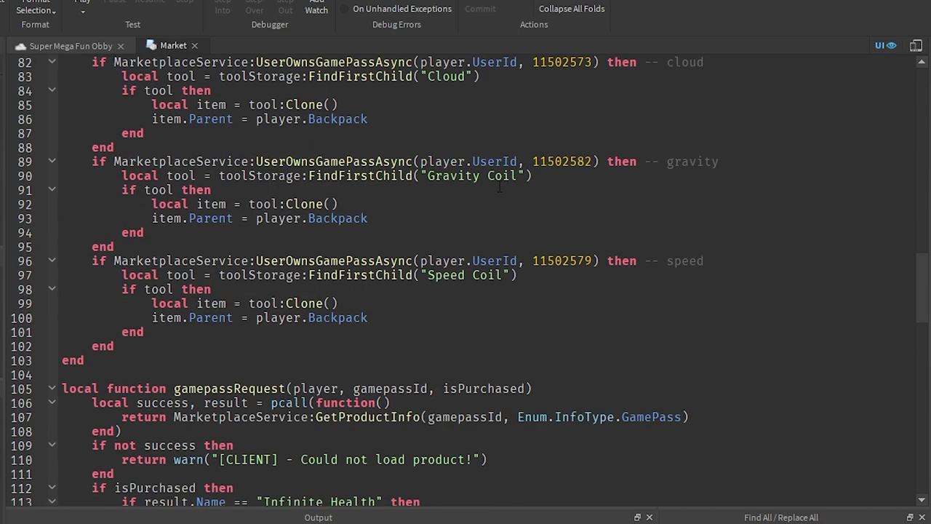
{"action": "scroll", "coordinate": [499, 186], "scroll_direction": "down", "scroll_amount": 2}
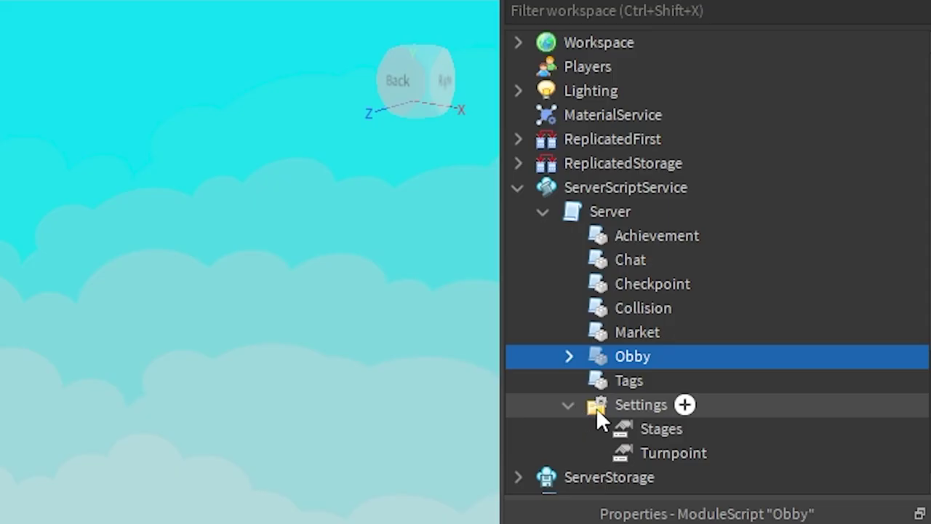
Inspect the values of the Stages and Turnpoint settings in the server script's Settings folder.
{"action": "scroll", "coordinate": [595, 408], "scroll_direction": "down", "scroll_amount": 2}
{"action": "left_click", "coordinate": [621, 293]}
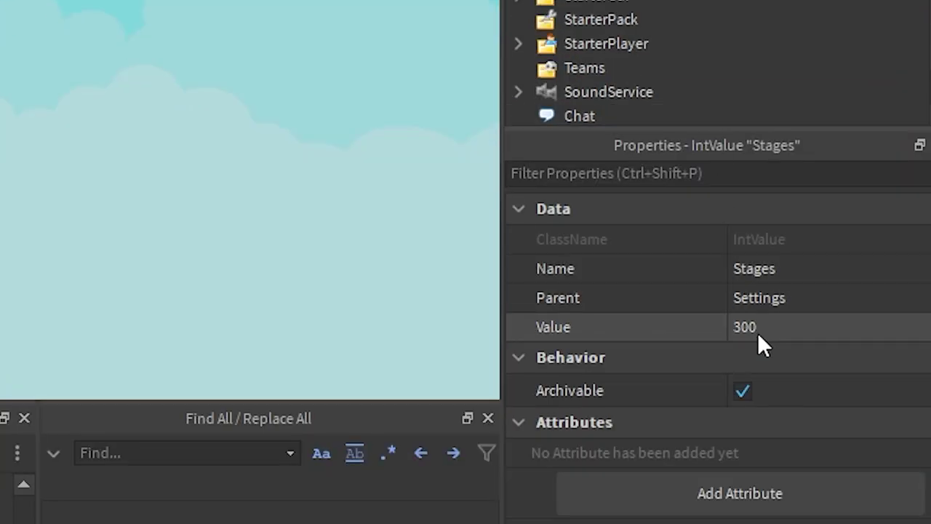
{"action": "left_click", "coordinate": [766, 326]}
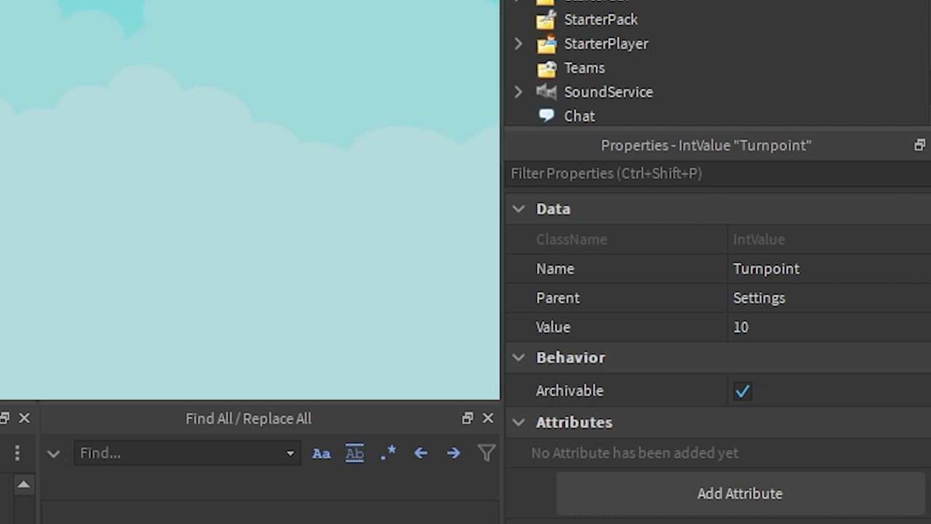
{"action": "scroll", "coordinate": [596, 62], "scroll_direction": "down", "scroll_amount": 1}
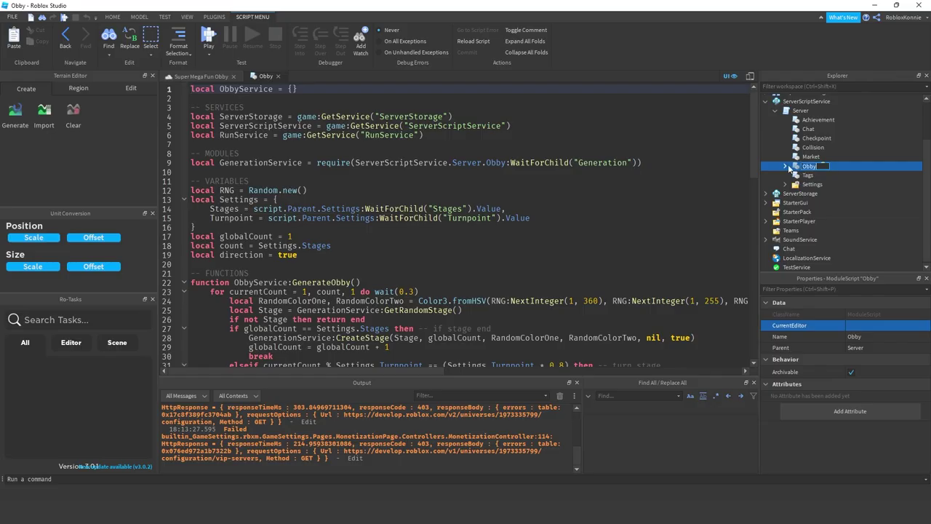
Review the Generation module inside Obby and close it, and locate the death sound ID in the SFX script.
{"action": "left_click", "coordinate": [788, 167]}
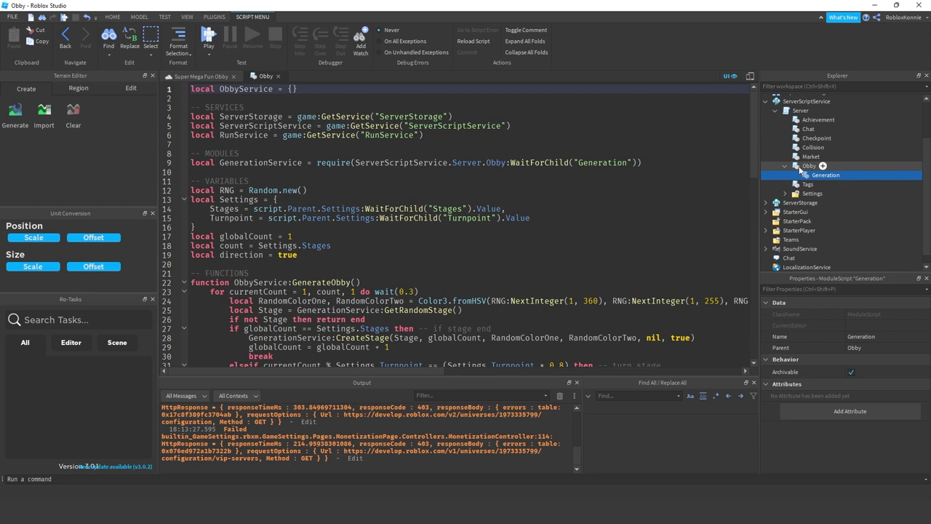
{"action": "double_click", "coordinate": [808, 179]}
{"action": "scroll", "coordinate": [465, 226], "scroll_direction": "down", "scroll_amount": 20}
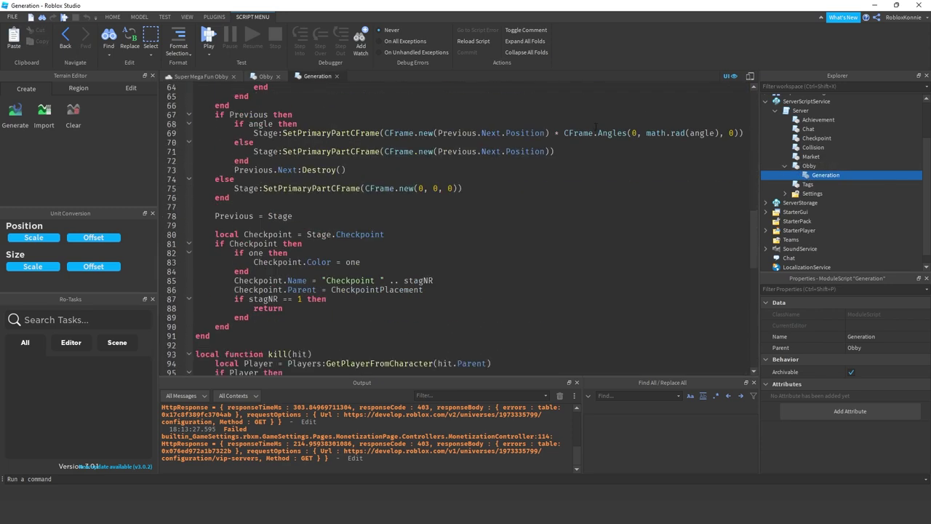
{"action": "left_click", "coordinate": [336, 77]}
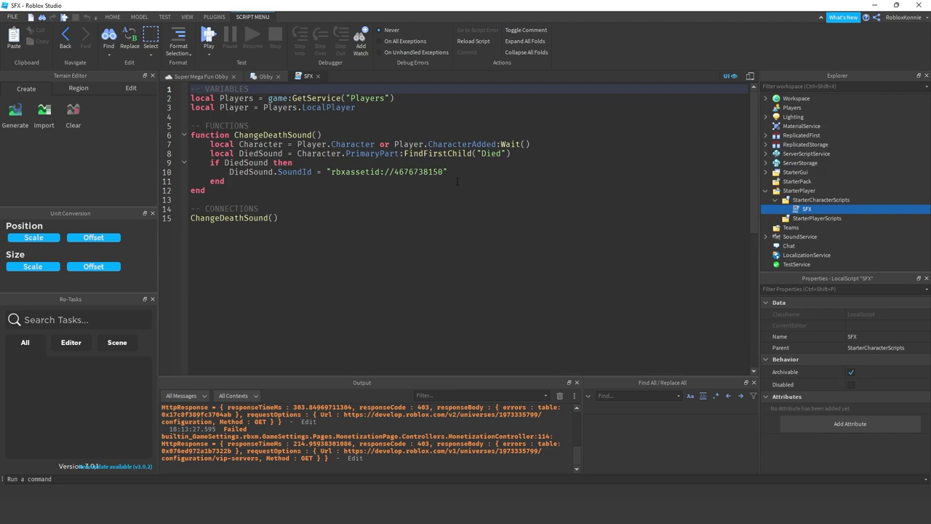
{"action": "left_click", "coordinate": [476, 173]}
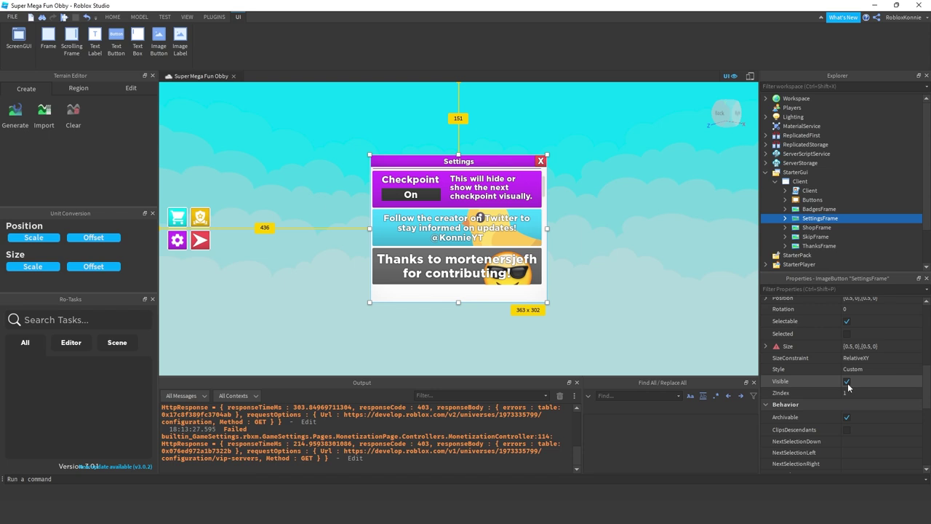
Hide the SettingsFrame, and preview the ThanksFrame by making it visible and hiding it again.
{"action": "left_click", "coordinate": [846, 381]}
{"action": "left_click", "coordinate": [818, 246]}
{"action": "left_click", "coordinate": [847, 381]}
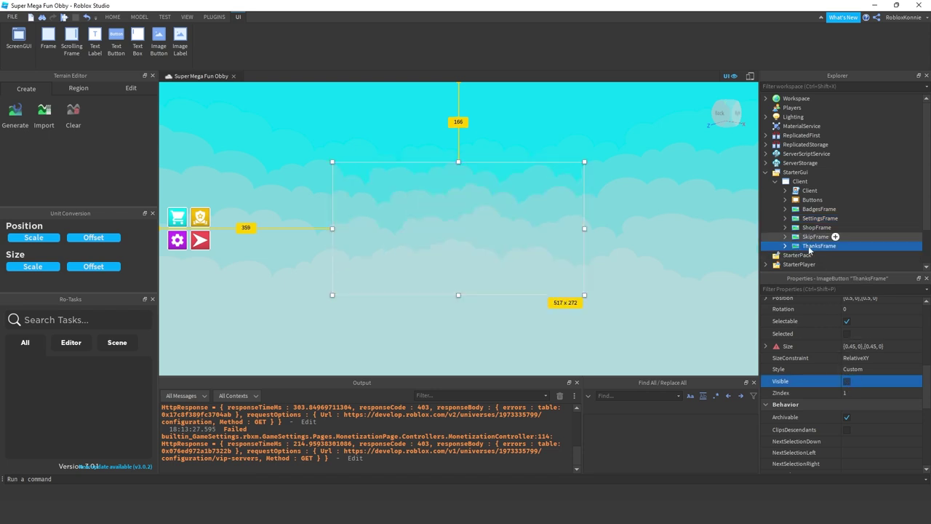
{"action": "left_click", "coordinate": [845, 382]}
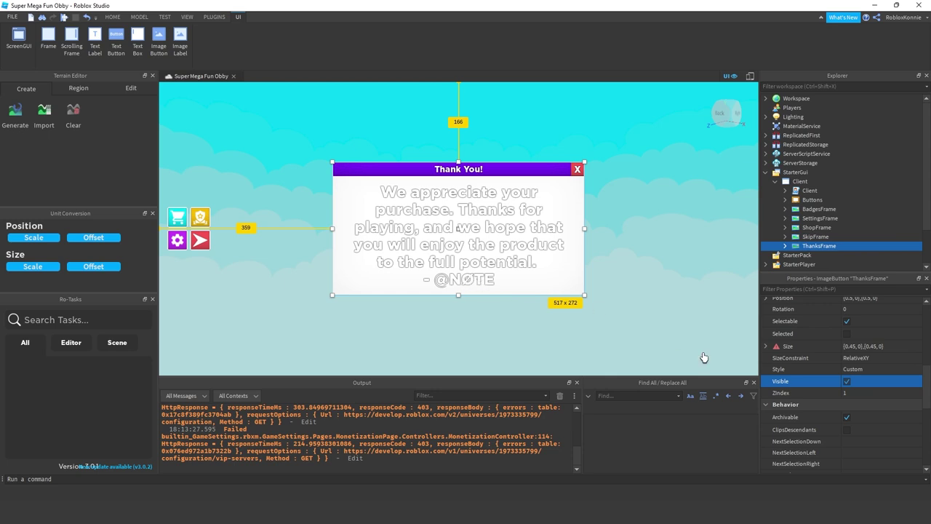
{"action": "left_click", "coordinate": [846, 382]}
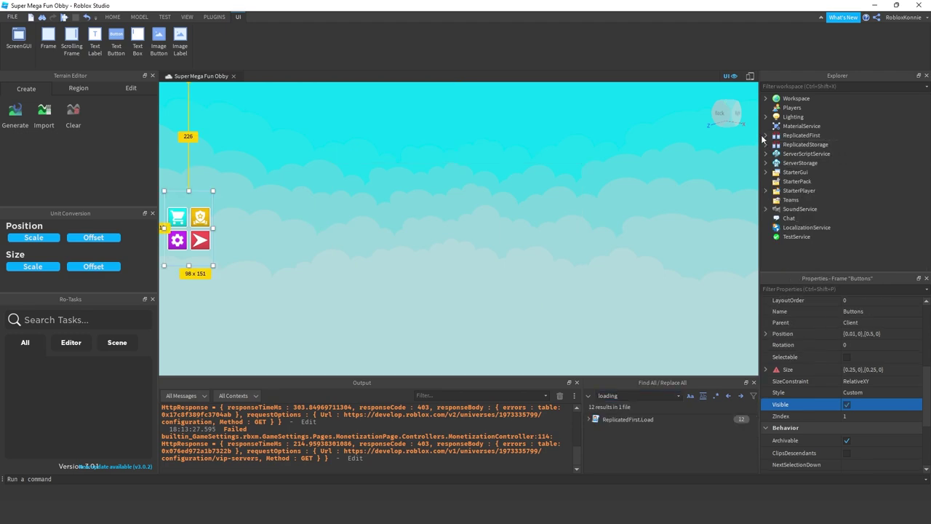
Move the Load script from ReplicatedFirst into ServerStorage.
{"action": "left_click", "coordinate": [765, 135]}
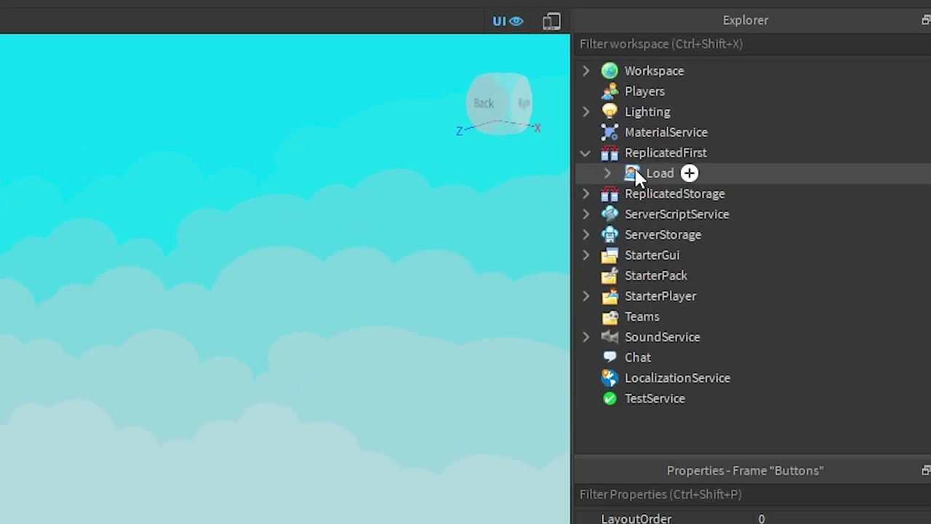
{"action": "left_click", "coordinate": [784, 144]}
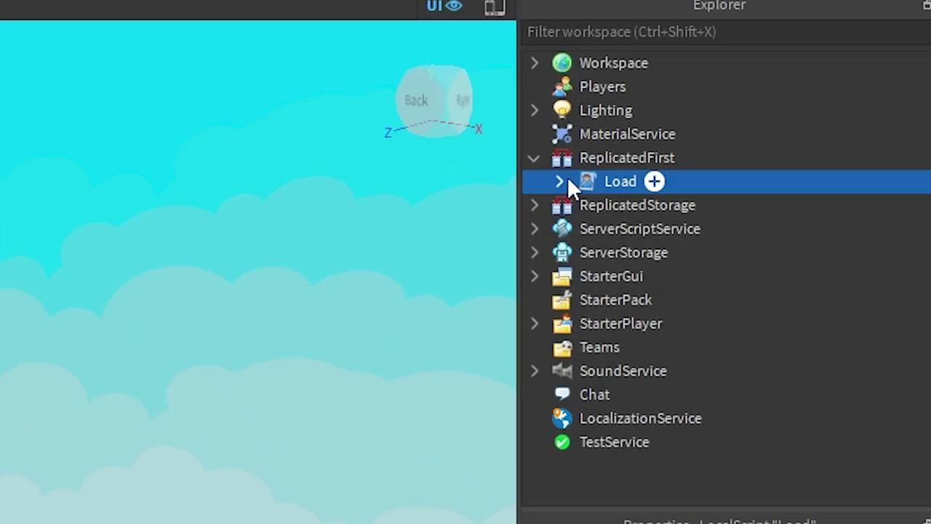
{"action": "left_click", "coordinate": [569, 182]}
{"action": "left_click", "coordinate": [560, 182]}
{"action": "mouse_move", "coordinate": [588, 181]}
{"action": "left_mouse_down"}
{"action": "mouse_move", "coordinate": [608, 215]}
{"action": "mouse_move", "coordinate": [607, 255]}
{"action": "mouse_move", "coordinate": [565, 265]}
{"action": "mouse_move", "coordinate": [558, 251]}
{"action": "left_mouse_up"}
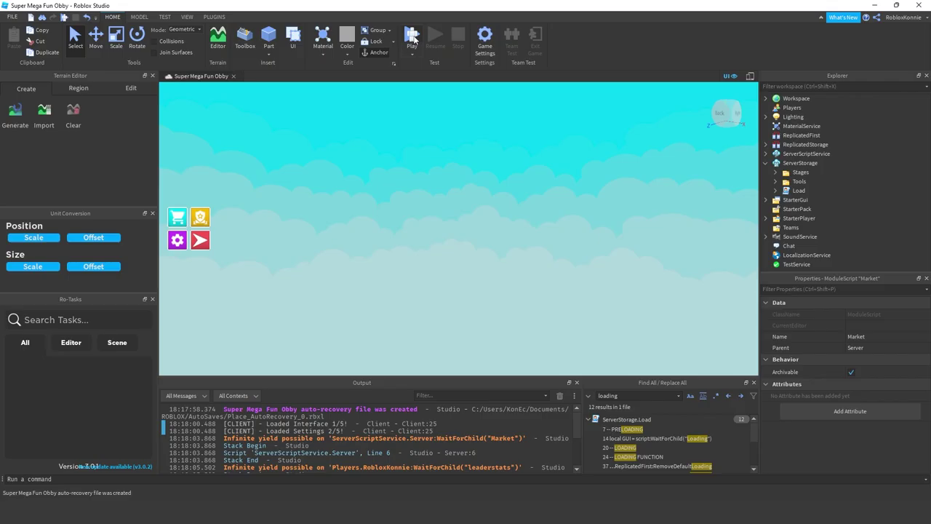
Start a playtest and steer the character forward with jumps through the first generated obby stages.
{"action": "left_click", "coordinate": [412, 36]}
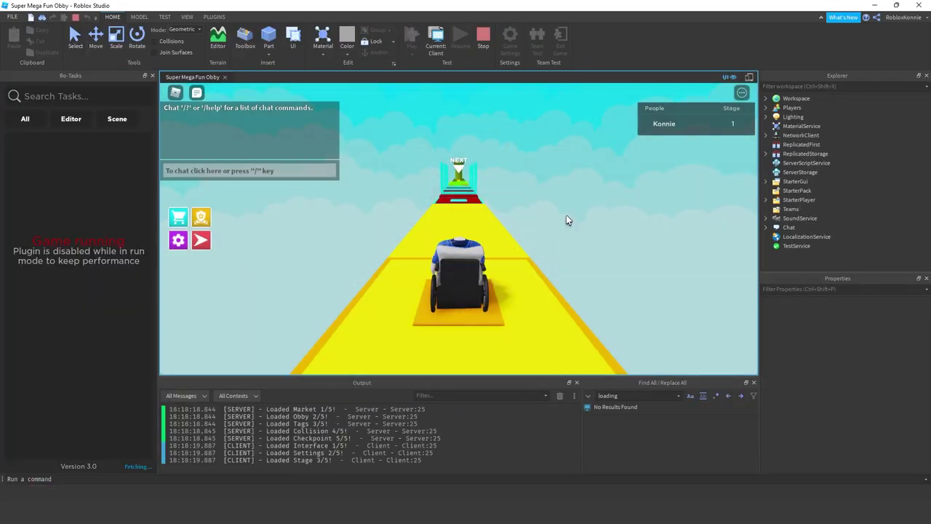
{"action": "right_click_drag", "start_coordinate": [566, 215], "coordinate": [562, 214]}
{"action": "key", "text": "w"}
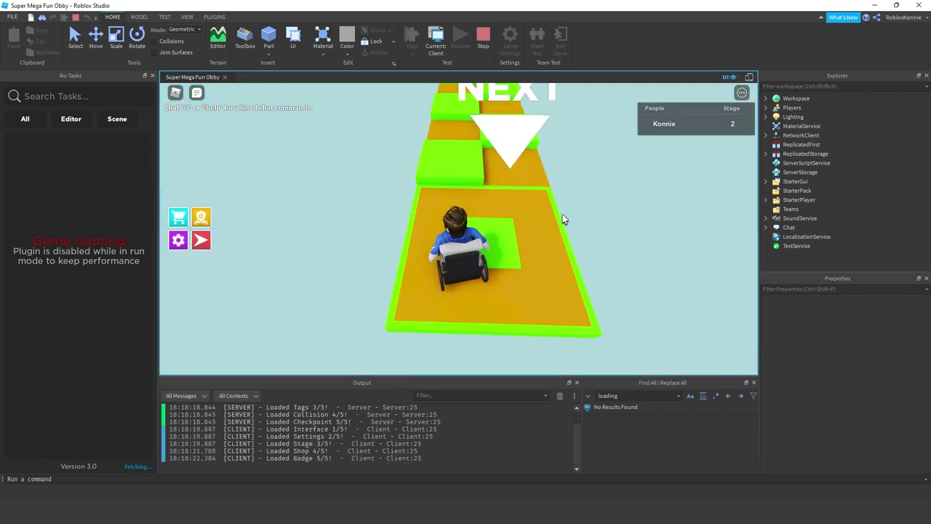
{"action": "key", "text": "w"}
{"action": "key", "text": "space"}
{"action": "right_click_drag", "start_coordinate": [562, 213], "coordinate": [562, 213]}
{"action": "key", "text": "w"}
{"action": "key", "text": "space"}
{"action": "key", "text": "space"}
{"action": "key", "text": "d"}
{"action": "key", "text": "d"}
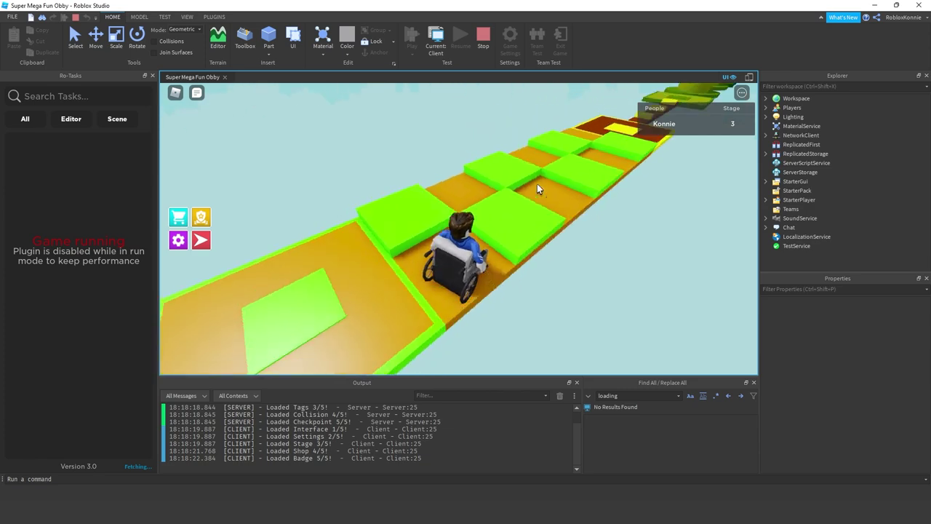
{"action": "key", "text": "w"}
{"action": "key", "text": "space"}
{"action": "key", "text": "space"}
{"action": "right_click_drag", "start_coordinate": [537, 183], "coordinate": [537, 184]}
{"action": "right_click_drag", "start_coordinate": [552, 124], "coordinate": [552, 125]}
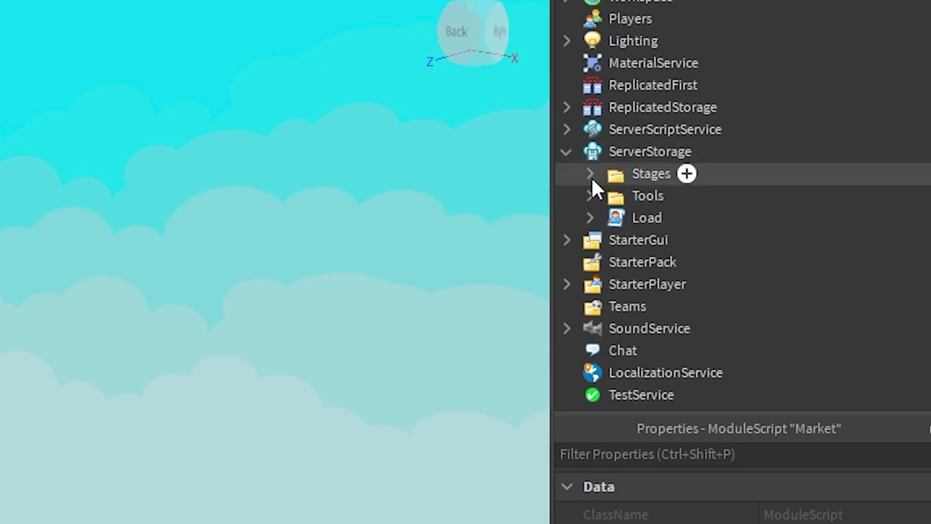
Place the Another Walk stage from ServerStorage's Stages/All folder in Workspace, frame it in view, and return it to All.
{"action": "left_click", "coordinate": [591, 174]}
{"action": "left_click", "coordinate": [613, 197]}
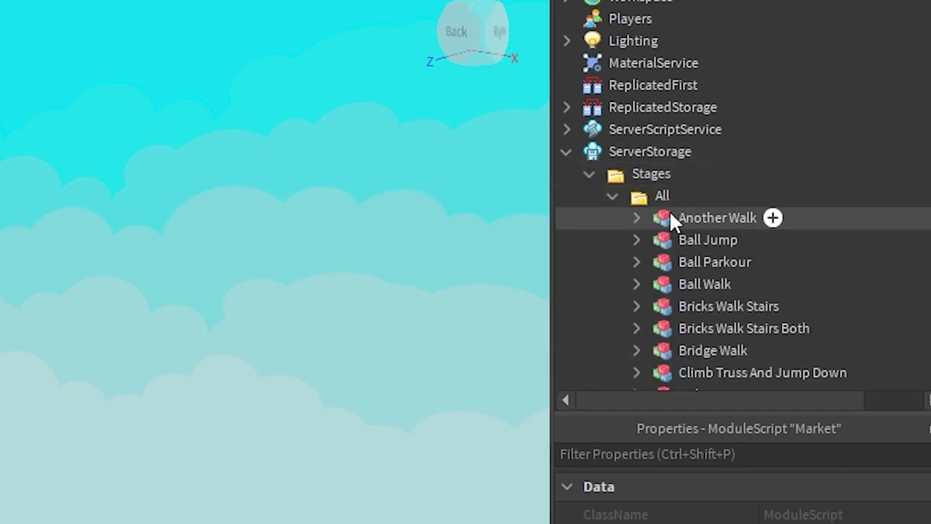
{"action": "left_click_drag", "start_coordinate": [669, 217], "coordinate": [612, 0]}
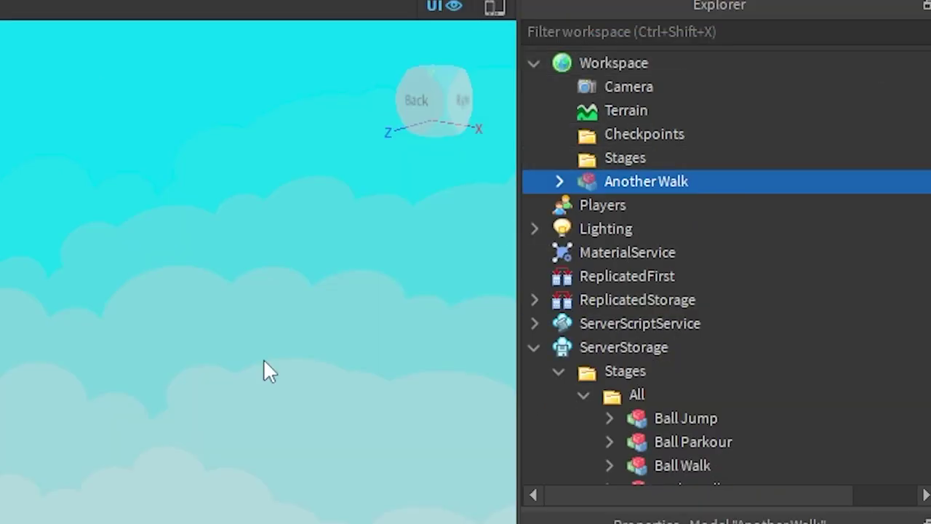
{"action": "key", "text": "f"}
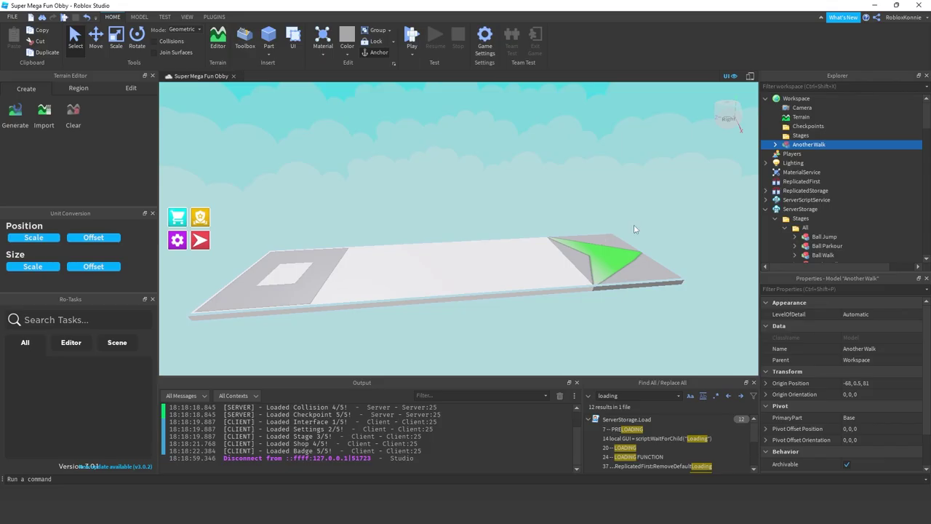
{"action": "left_click_drag", "start_coordinate": [797, 146], "coordinate": [806, 227]}
Move the Ball Jump stage from the All folder into Workspace and inspect the One and Two folders inside Colored.
{"action": "left_click_drag", "start_coordinate": [819, 236], "coordinate": [819, 102]}
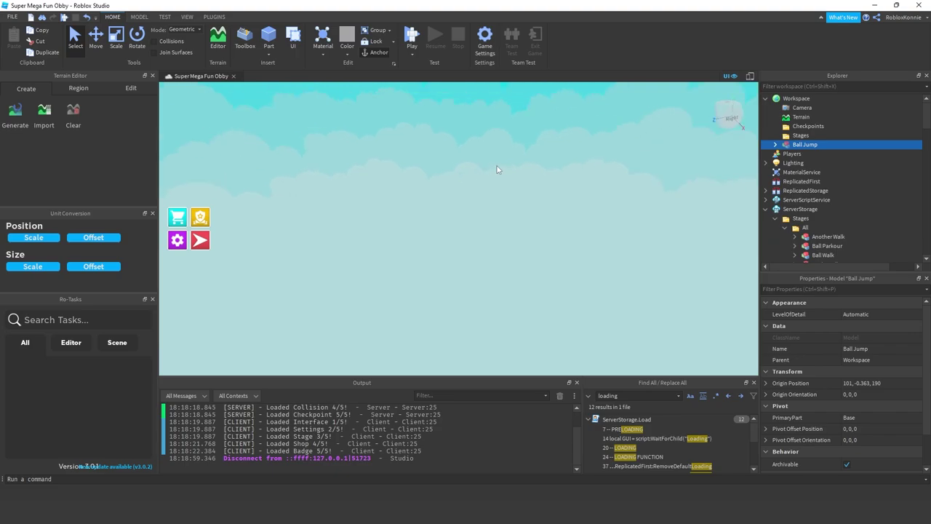
{"action": "left_click", "coordinate": [775, 144]}
{"action": "left_click", "coordinate": [789, 155]}
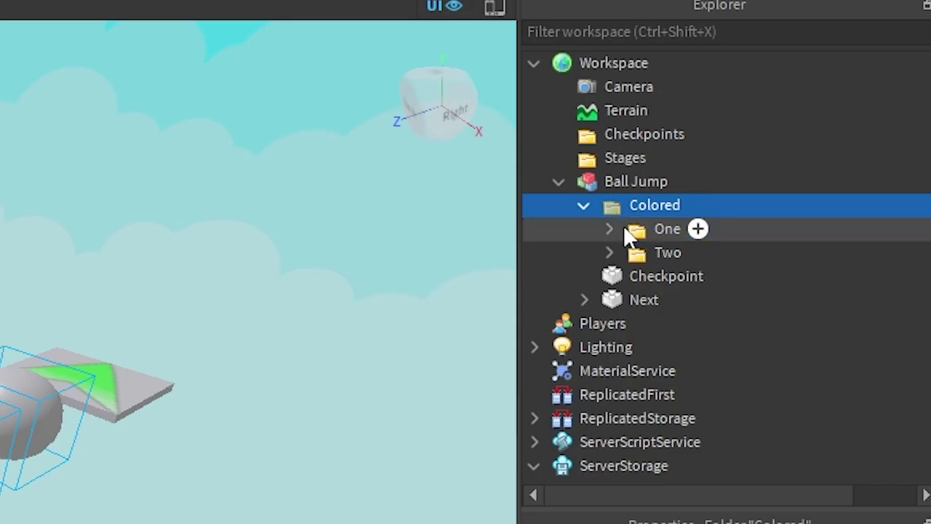
{"action": "left_click", "coordinate": [802, 164]}
{"action": "left_click", "coordinate": [804, 173]}
Inspect the Checkpoint and Next parts of the Ball Jump stage and view where they sit in the model.
{"action": "left_click", "coordinate": [618, 278]}
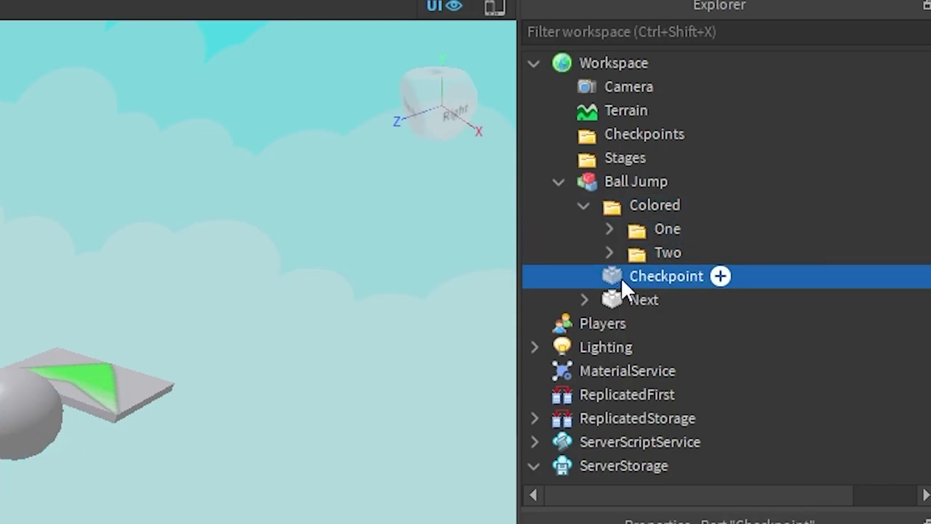
{"action": "left_click", "coordinate": [635, 322]}
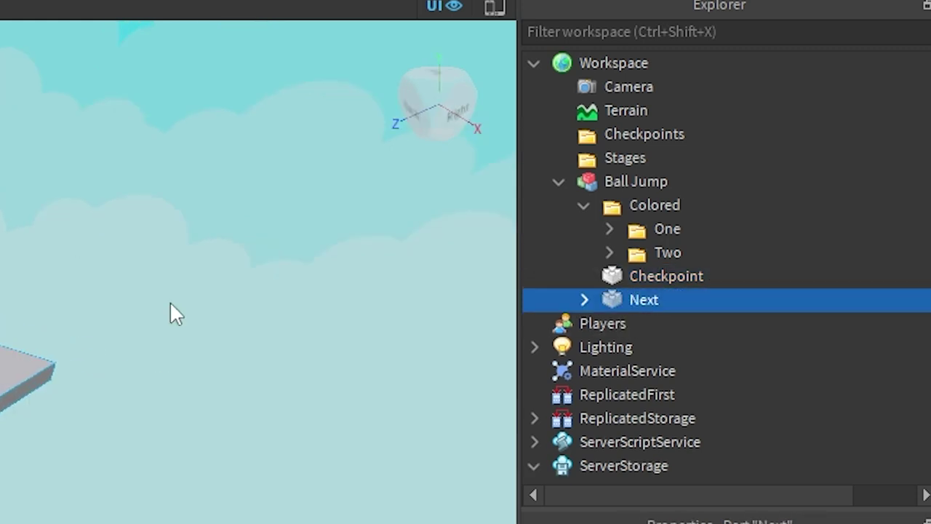
{"action": "key", "text": "w"}
{"action": "right_click_drag", "start_coordinate": [169, 302], "coordinate": [169, 302]}
{"action": "right_click_drag", "start_coordinate": [839, 184], "coordinate": [840, 184]}
{"action": "scroll", "coordinate": [839, 184], "scroll_direction": "down", "scroll_amount": 5}
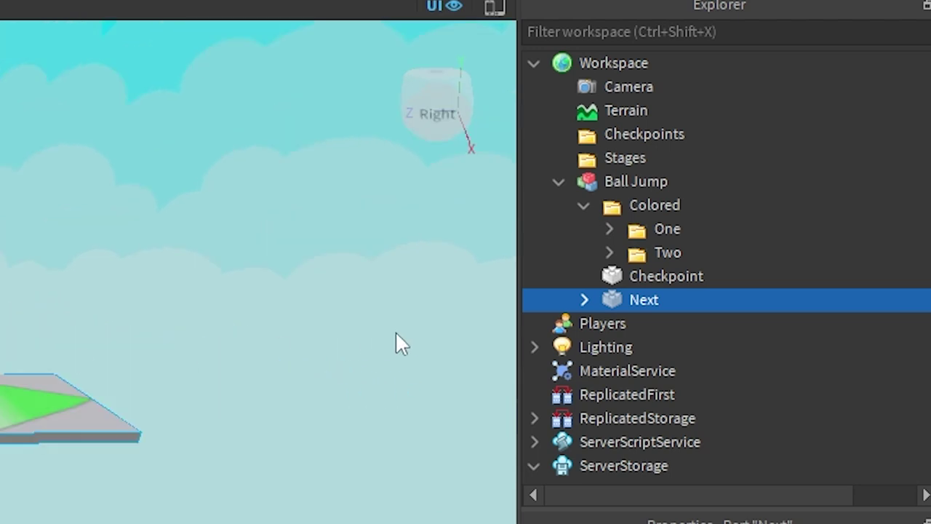
Duplicate the Ball Jump model in Workspace and move the copy into ServerStorage's Stages/All folder.
{"action": "left_click", "coordinate": [559, 182]}
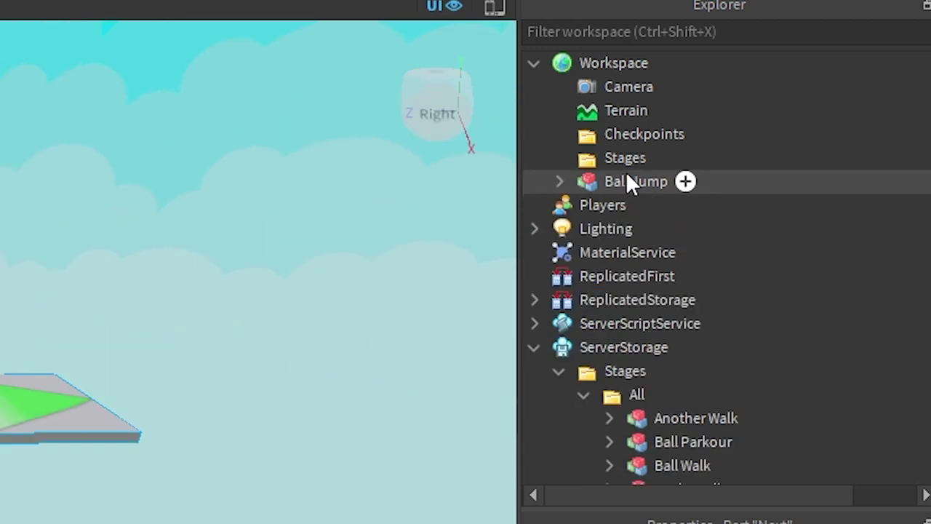
{"action": "left_click", "coordinate": [621, 178]}
{"action": "key", "text": "ctrl+d"}
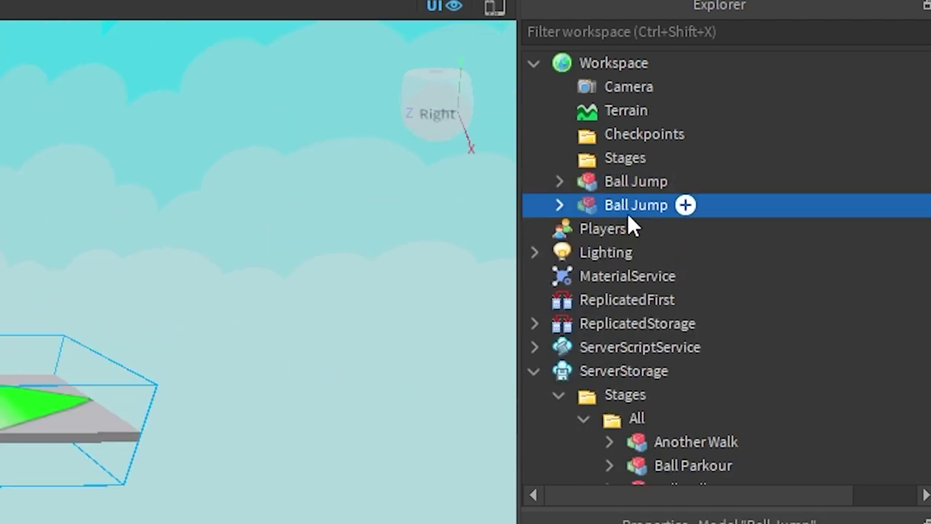
{"action": "left_click_drag", "start_coordinate": [627, 212], "coordinate": [623, 408]}
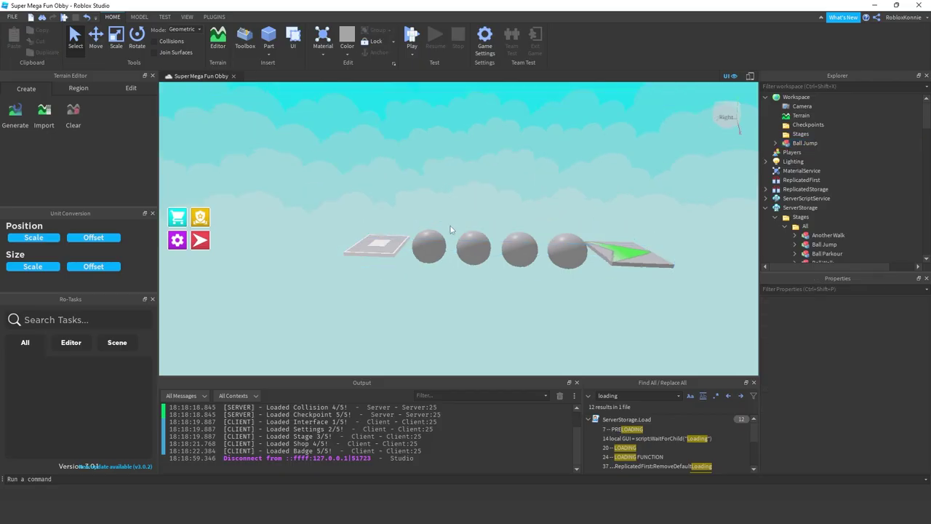
Raise the second, third and fourth balls of the Workspace Ball Jump stage progressively so they form an ascending staircase.
{"action": "left_click", "coordinate": [473, 242]}
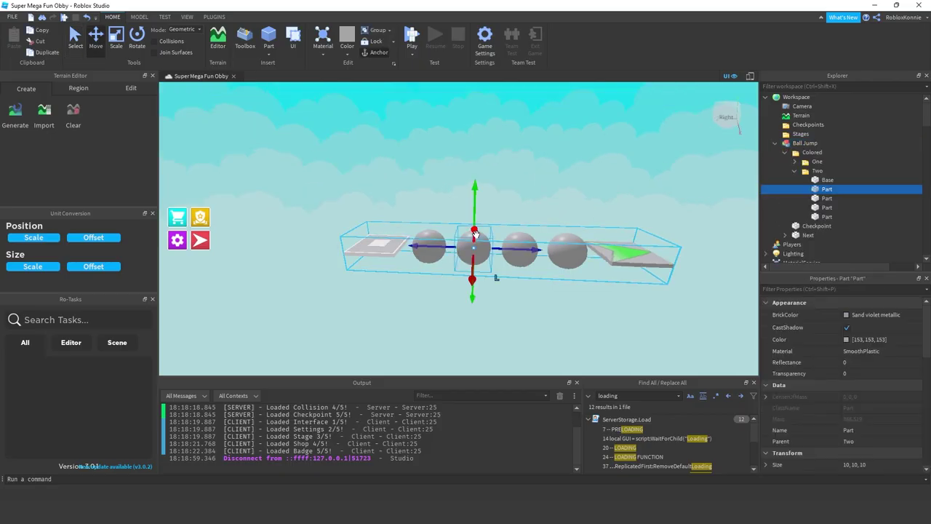
{"action": "left_click_drag", "start_coordinate": [474, 211], "coordinate": [585, 135]}
{"action": "left_click", "coordinate": [519, 243]}
{"action": "left_click", "coordinate": [567, 249]}
{"action": "left_click", "coordinate": [734, 216]}
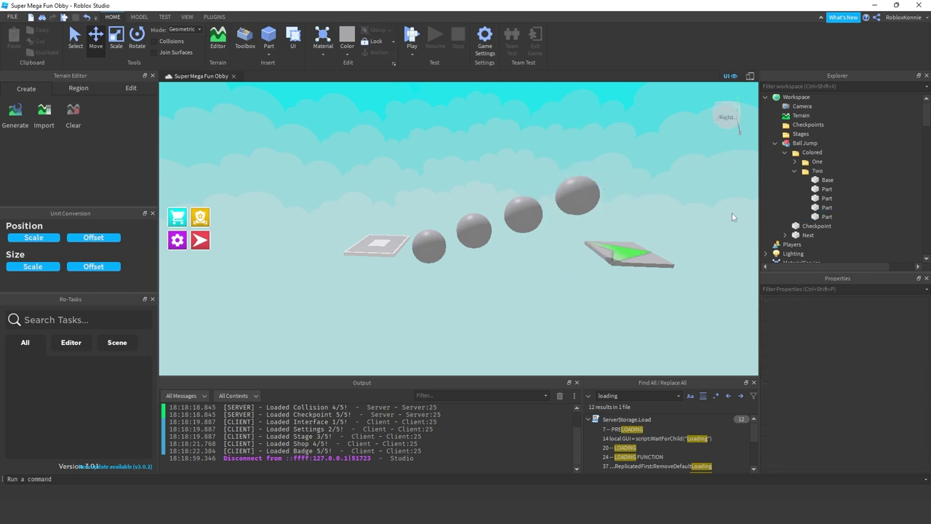
Raise the Next platform of the Ball Jump stage to about the height of the last ball.
{"action": "left_click", "coordinate": [807, 235]}
{"action": "left_click_drag", "start_coordinate": [643, 172], "coordinate": [660, 91]}
{"action": "key", "text": "a"}
{"action": "right_click_drag", "start_coordinate": [436, 182], "coordinate": [437, 182]}
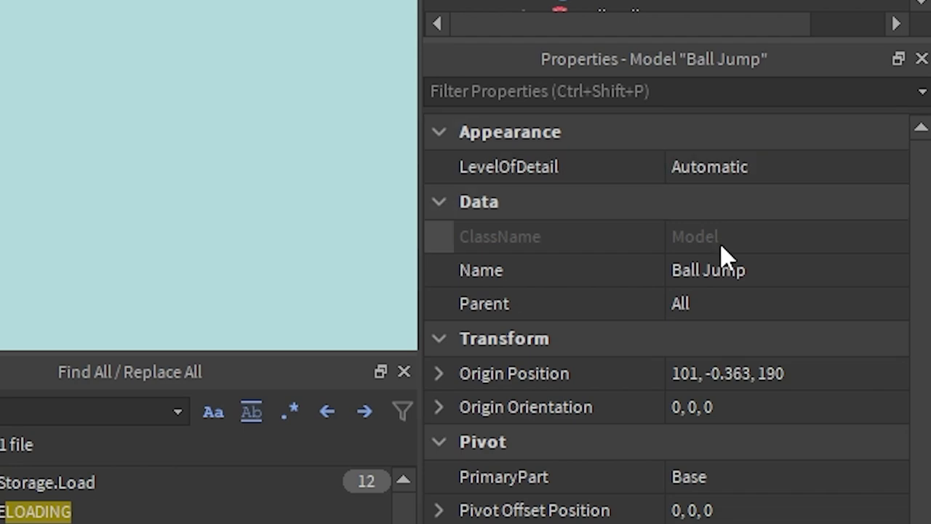
Rename the Ball Jump model in the All folder by adding a 2 to the end of its name.
{"action": "left_click", "coordinate": [775, 270]}
{"action": "left_click", "coordinate": [776, 270]}
{"action": "type", "text": "2"}
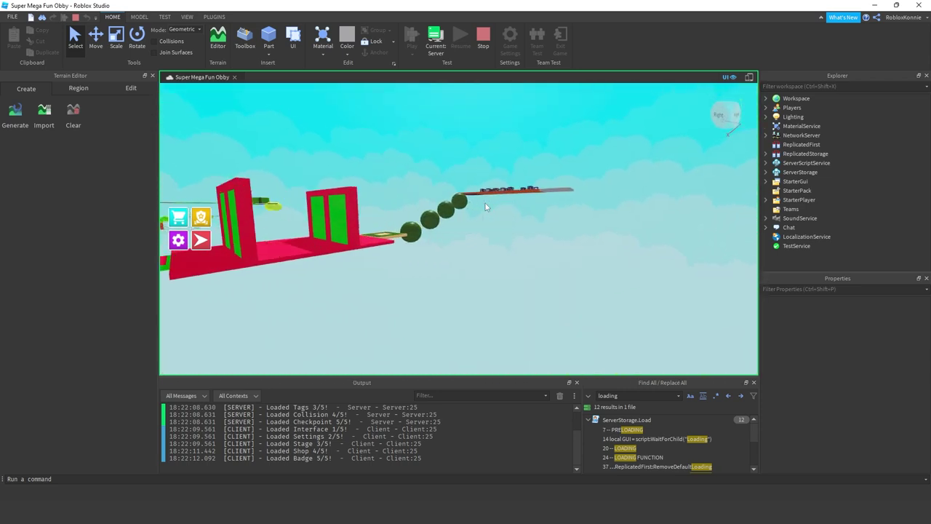
Inspect the generated Ball Jump2 stages in Workspace during the playtest, delete one of them and stop the test.
{"action": "left_click", "coordinate": [486, 203]}
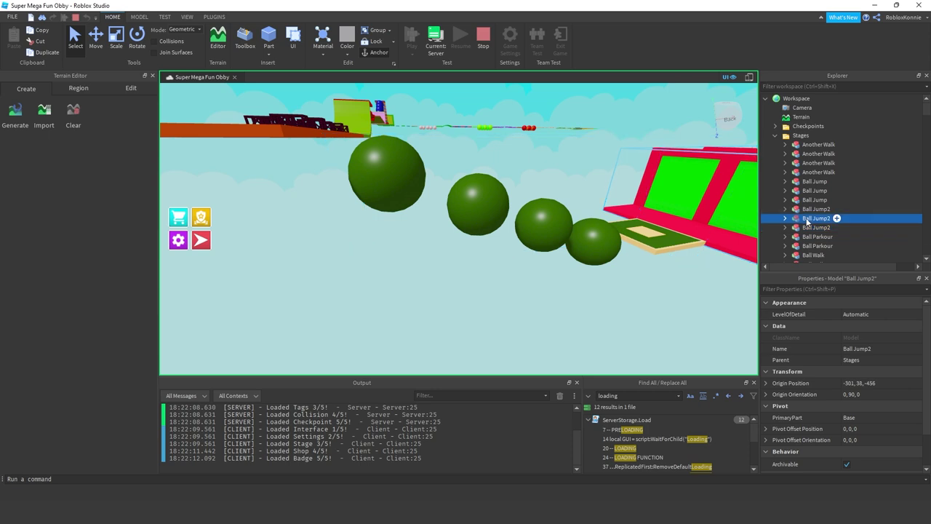
{"action": "key", "text": "Delete"}
{"action": "left_click", "coordinate": [808, 210]}
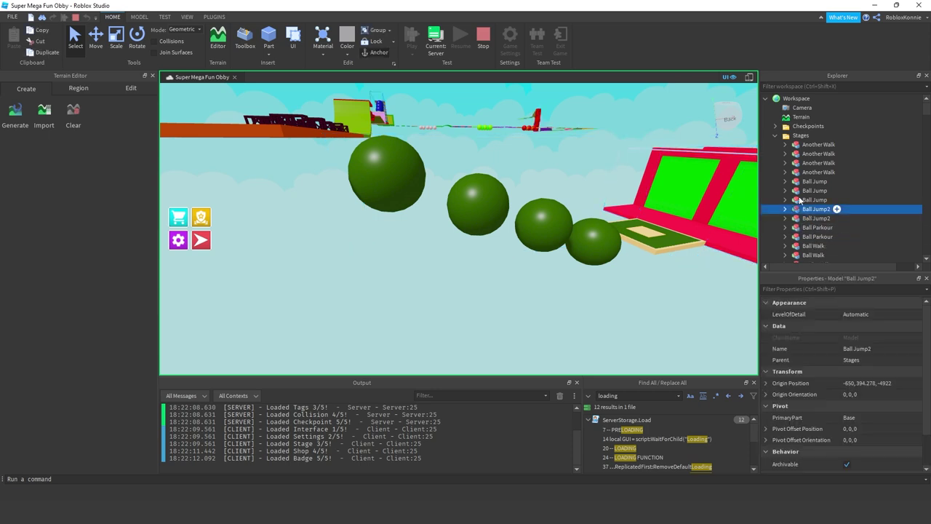
{"action": "left_click", "coordinate": [486, 44]}
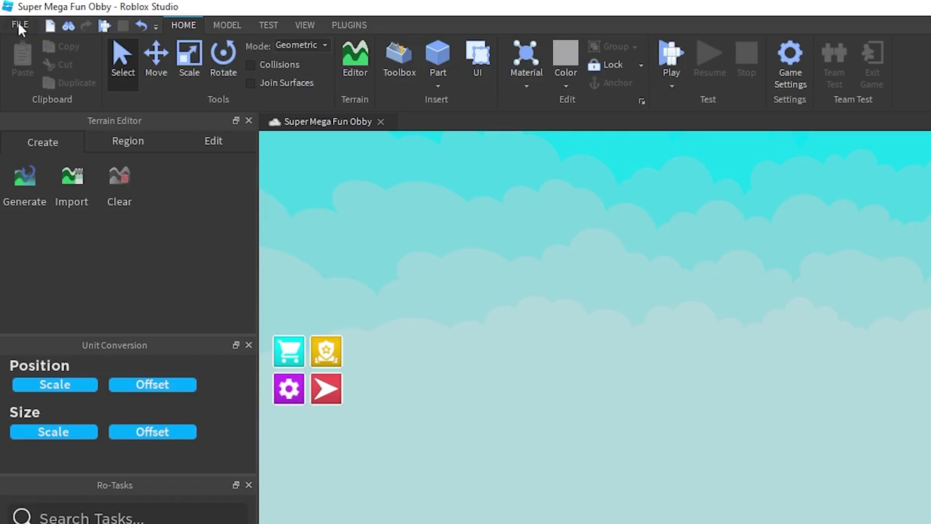
Publish the place as a new game named "Super Mega Fun Obby [Free to Play]" with a short description.
{"action": "left_click", "coordinate": [20, 27]}
{"action": "left_click", "coordinate": [77, 179]}
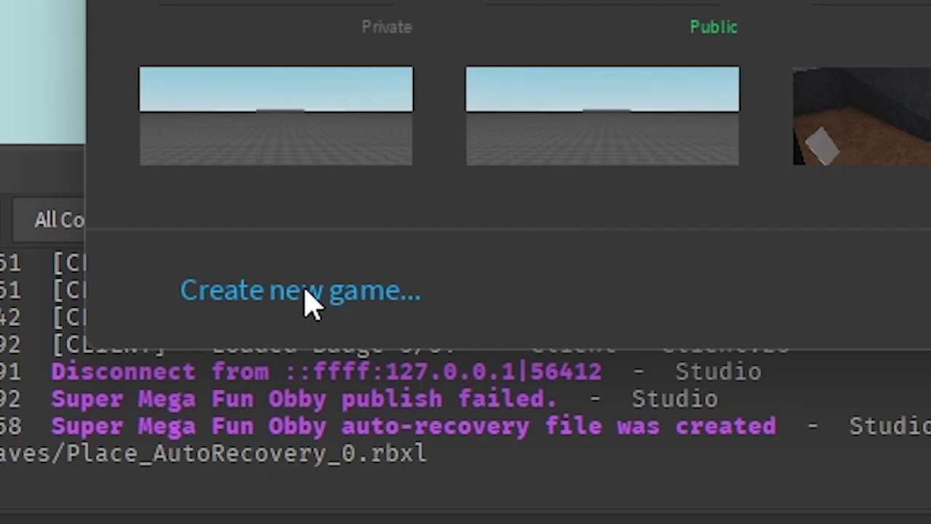
{"action": "left_click", "coordinate": [320, 309]}
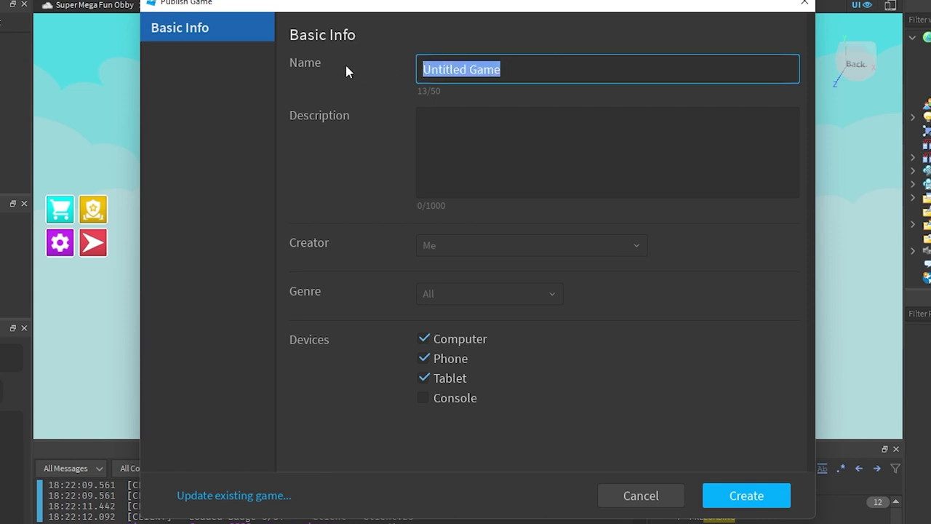
{"action": "type", "text": "Super Me"}
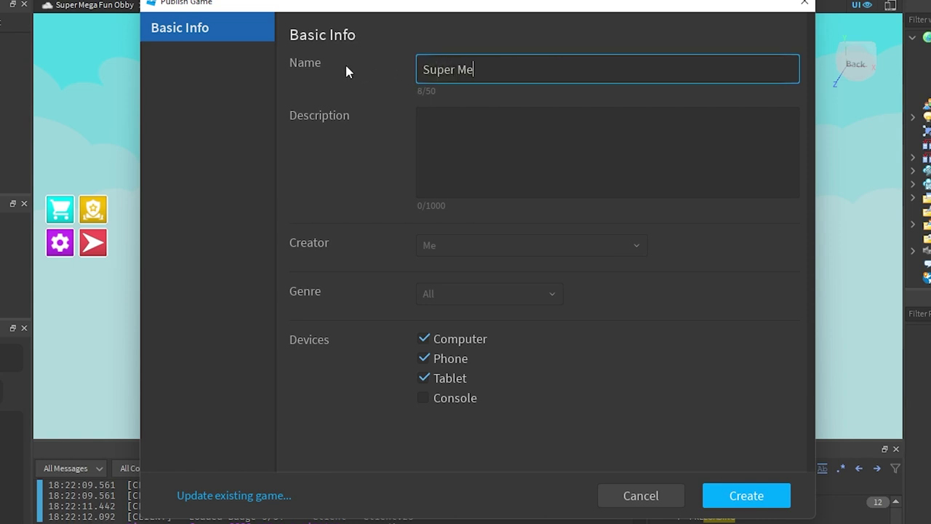
{"action": "type", "text": "ga Fun Obby"}
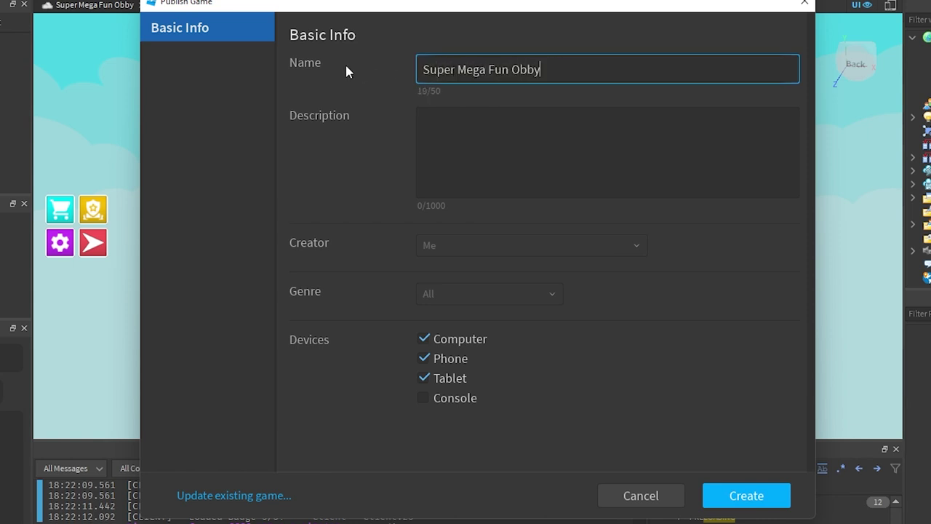
{"action": "type", "text": " [Free to Play"}
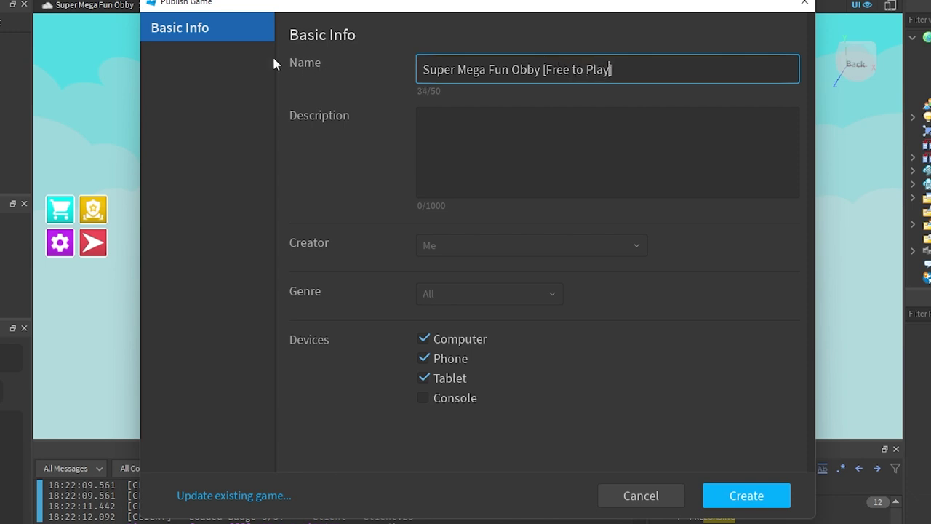
{"action": "left_click", "coordinate": [462, 138]}
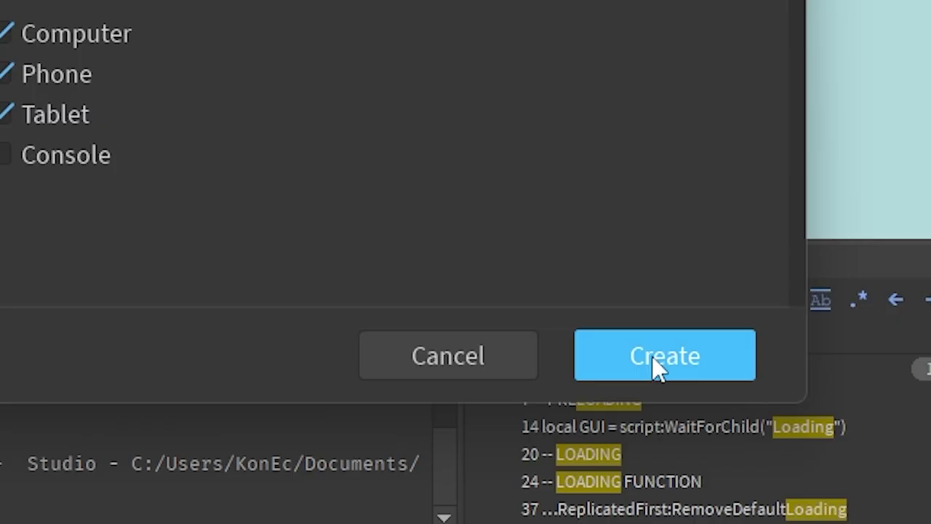
{"action": "left_click", "coordinate": [741, 499]}
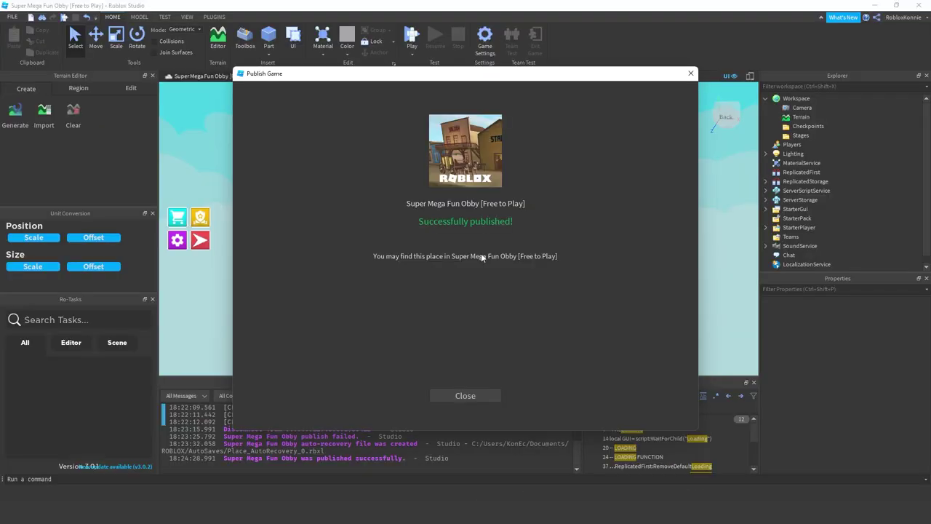
{"action": "left_click", "coordinate": [469, 393]}
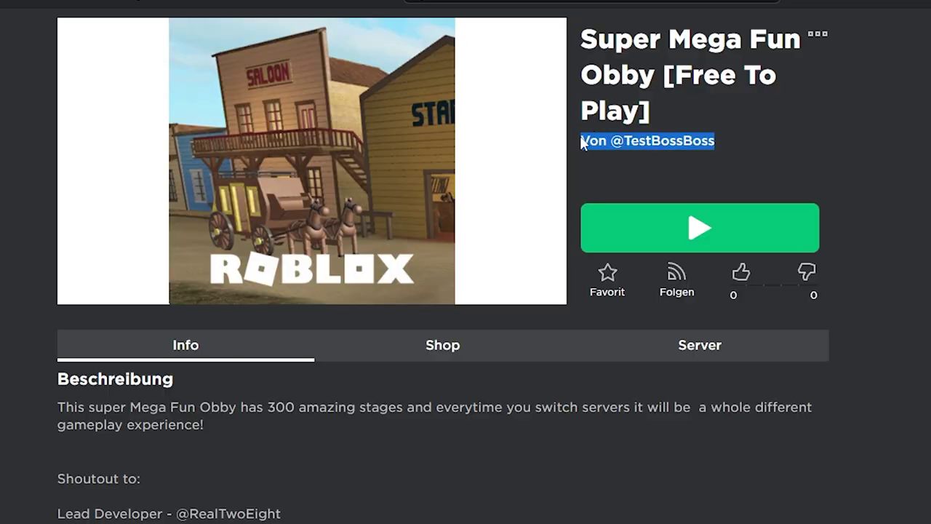
Switch to the browser to check the game's Shop and Passes pages, and review the game pass IDs in the Market script.
{"action": "left_click", "coordinate": [427, 353]}
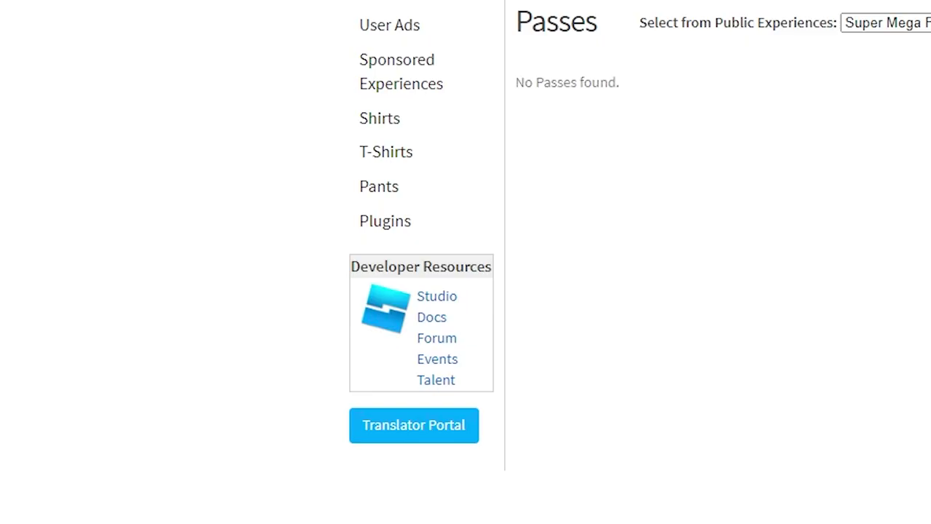
{"action": "left_click", "coordinate": [396, 170]}
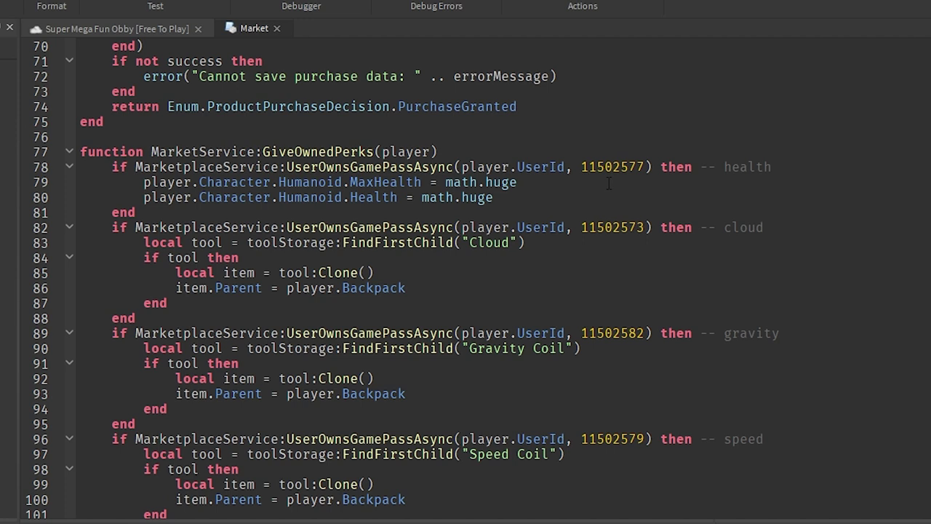
{"action": "double_click", "coordinate": [485, 242]}
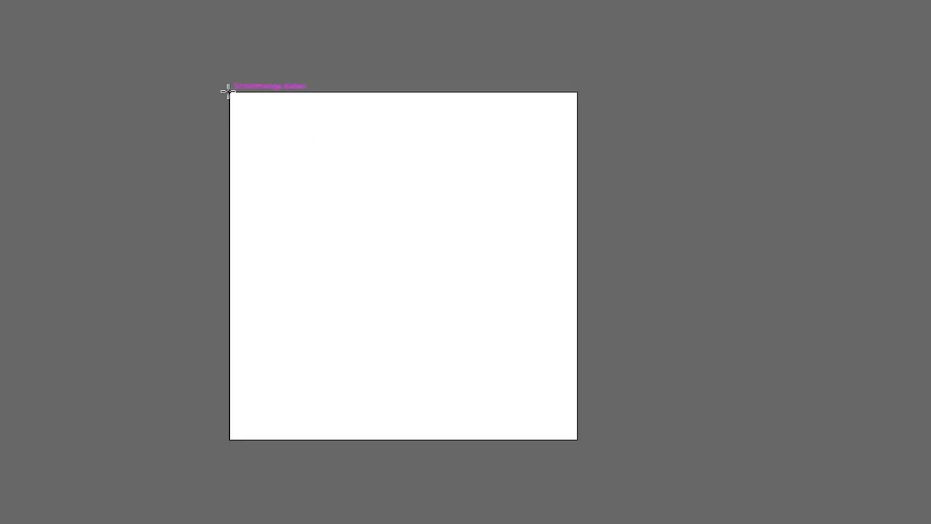
Switch to Illustrator, draw a square covering the whole artboard and fill it with a medium blue of hue 213°.
{"action": "left_click_drag", "start_coordinate": [228, 92], "coordinate": [566, 431]}
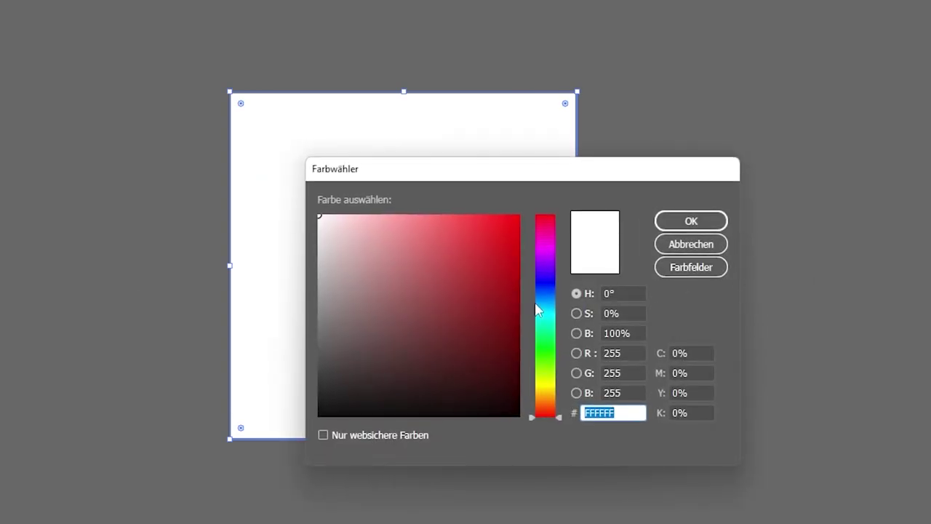
{"action": "left_click", "coordinate": [551, 298]}
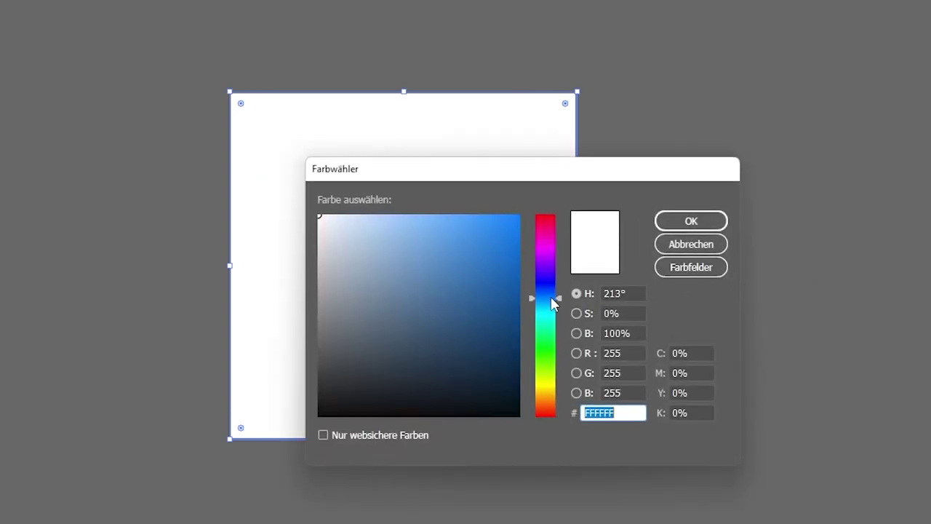
{"action": "left_click", "coordinate": [480, 226]}
{"action": "key", "text": "Return"}
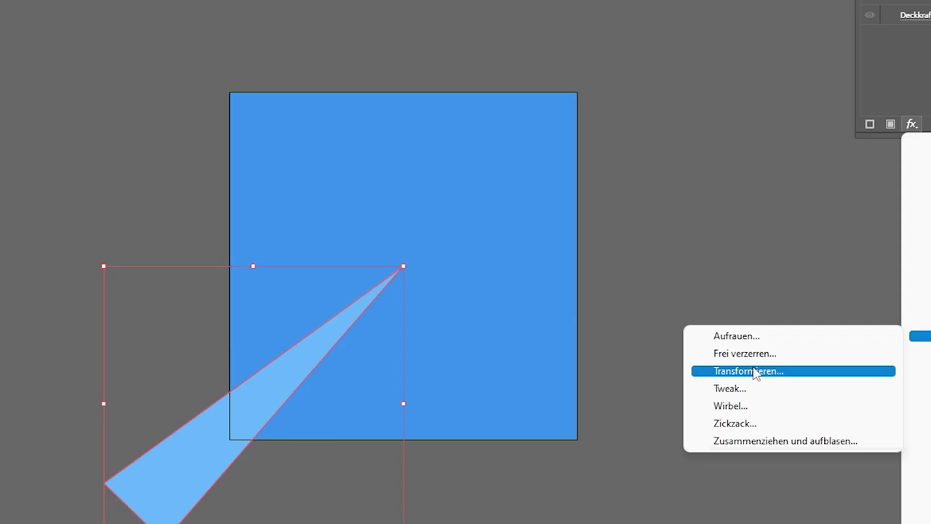
Apply a Transform effect to the light blue ray with a 10° rotation and 9 copies.
{"action": "left_click", "coordinate": [756, 373]}
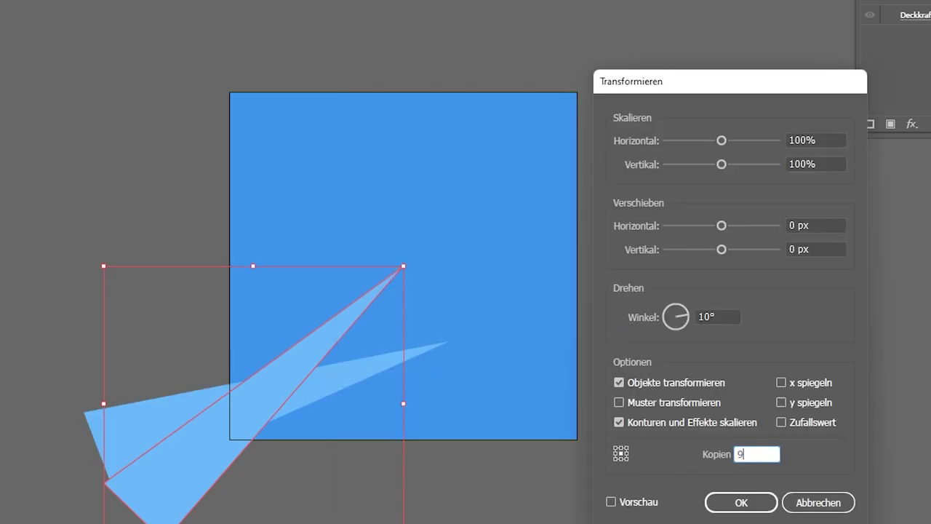
{"action": "left_click", "coordinate": [741, 502]}
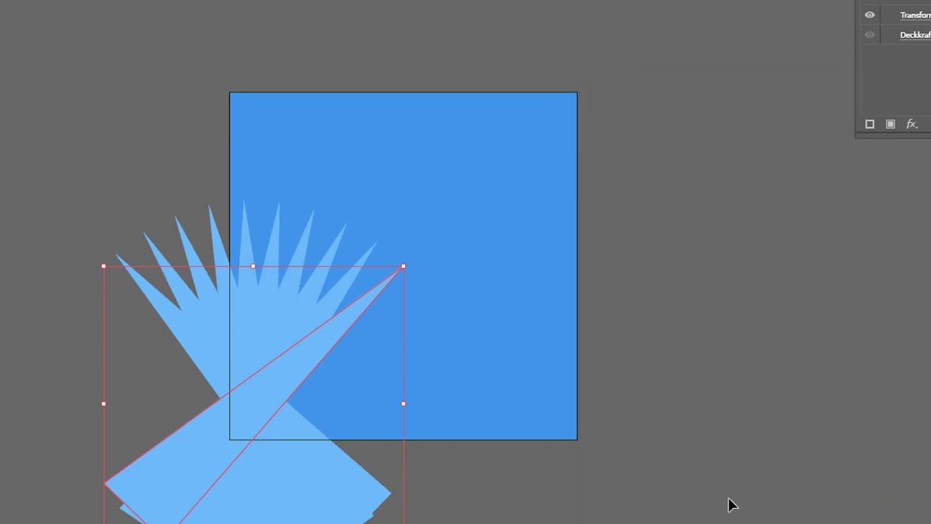
{"action": "left_click", "coordinate": [704, 405]}
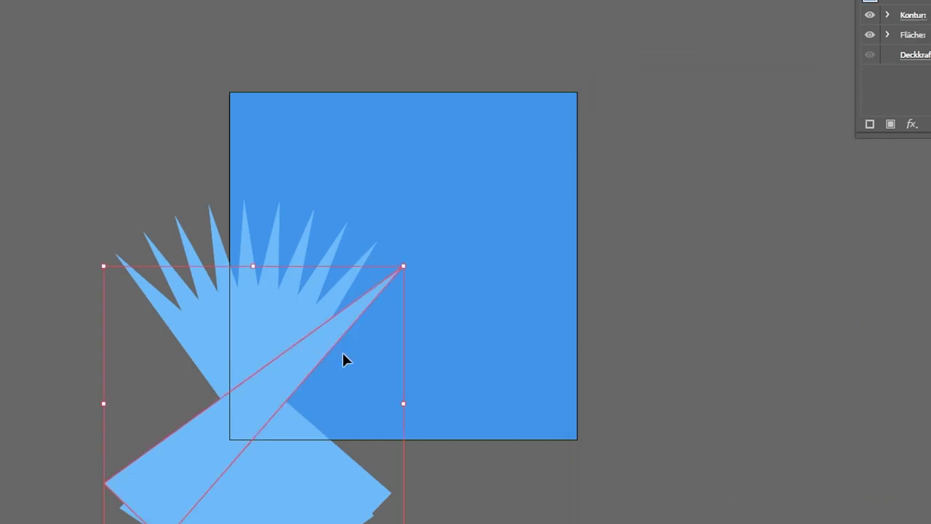
Add an opposite ray from the artboard's centre and set the Transform effect to a 25° rotation with 6 copies.
{"action": "key", "text": "p"}
{"action": "left_click", "coordinate": [404, 266]}
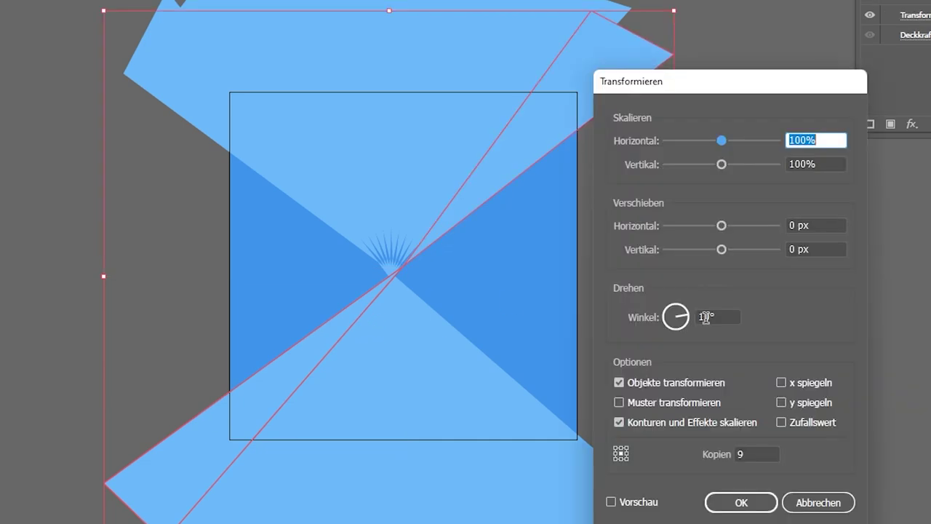
{"action": "left_click", "coordinate": [688, 313]}
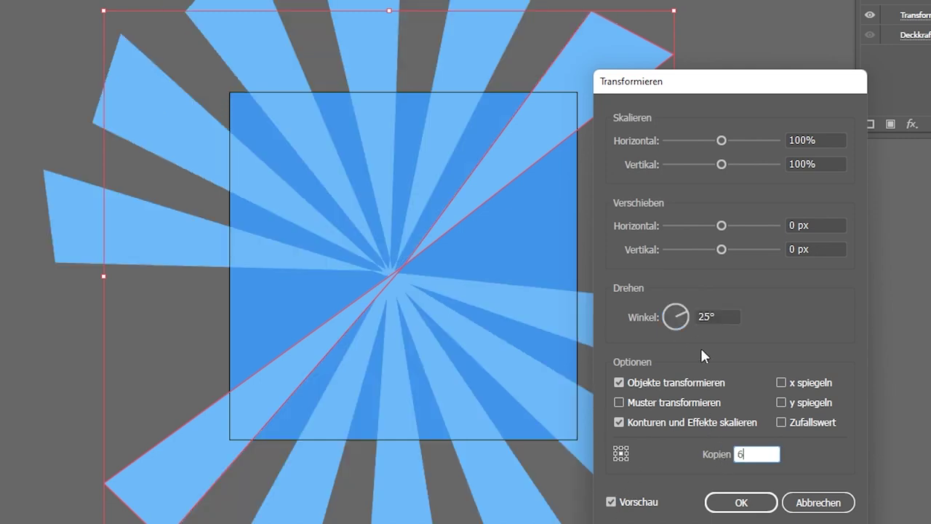
{"action": "left_click", "coordinate": [711, 316]}
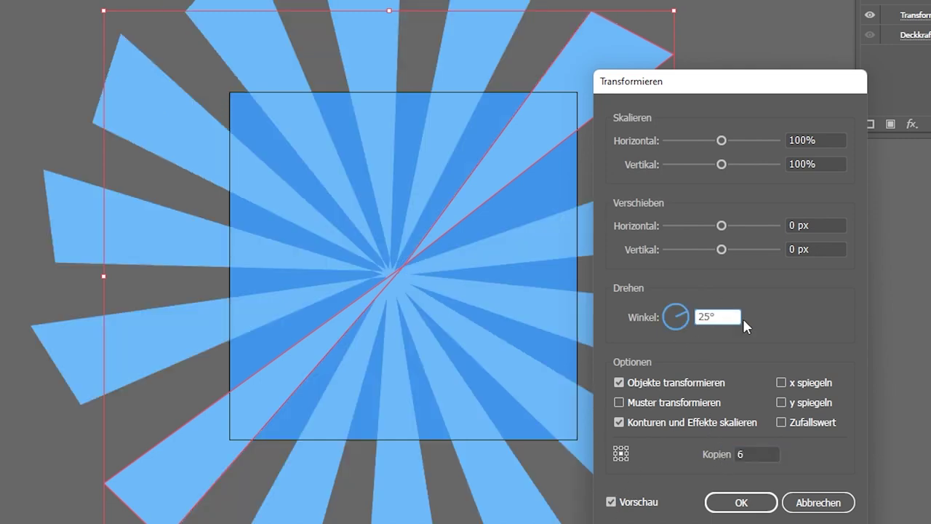
{"action": "left_click", "coordinate": [741, 502]}
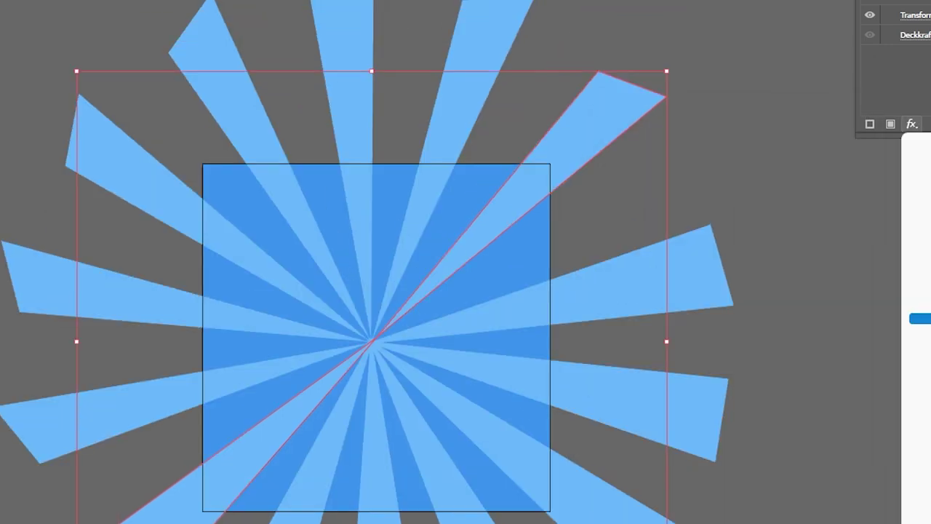
Apply a horizontal Wirbel warp effect with a strong negative bend to the light blue rays.
{"action": "left_click", "coordinate": [919, 318]}
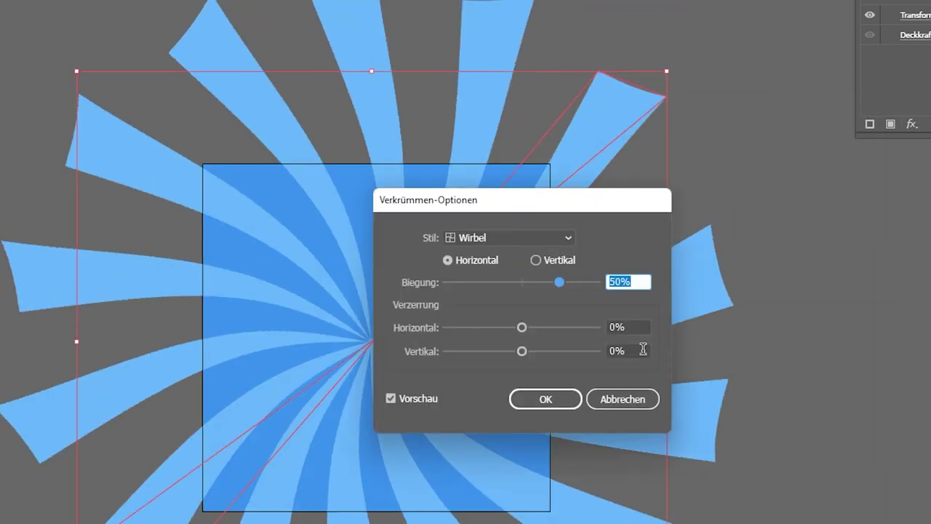
{"action": "left_click_drag", "start_coordinate": [884, 280], "coordinate": [789, 281]}
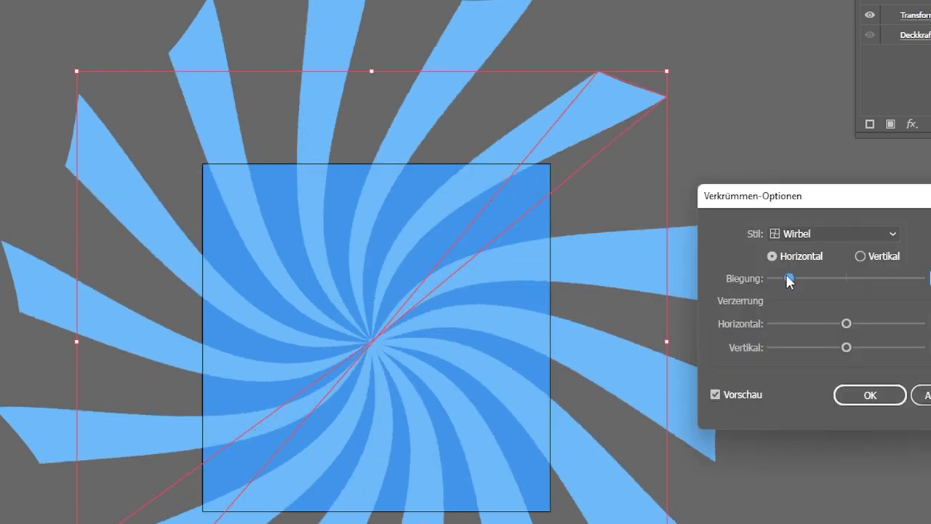
{"action": "left_click", "coordinate": [873, 394]}
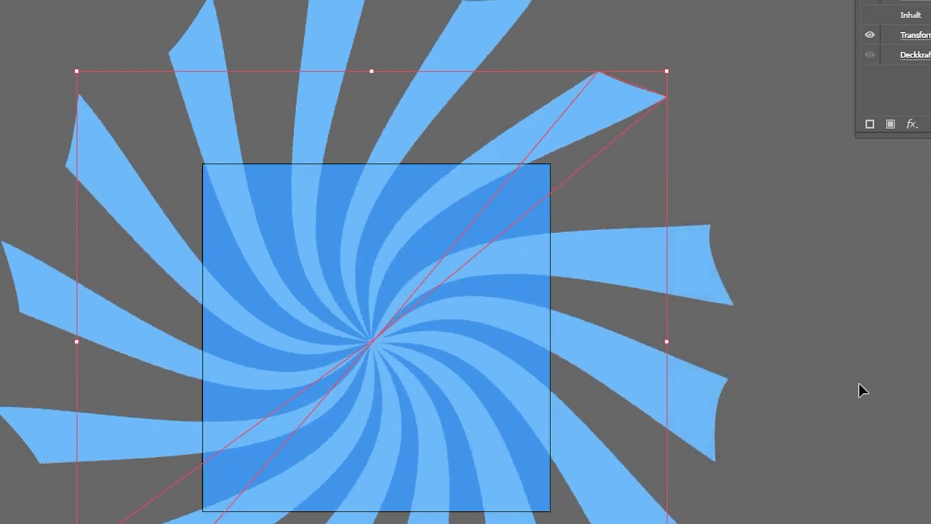
Cover the artboard with a white-to-black radial gradient square, blend it with Ineinanderkopieren and shrink it to slightly beyond the artboard's edges.
{"action": "key", "text": "."}
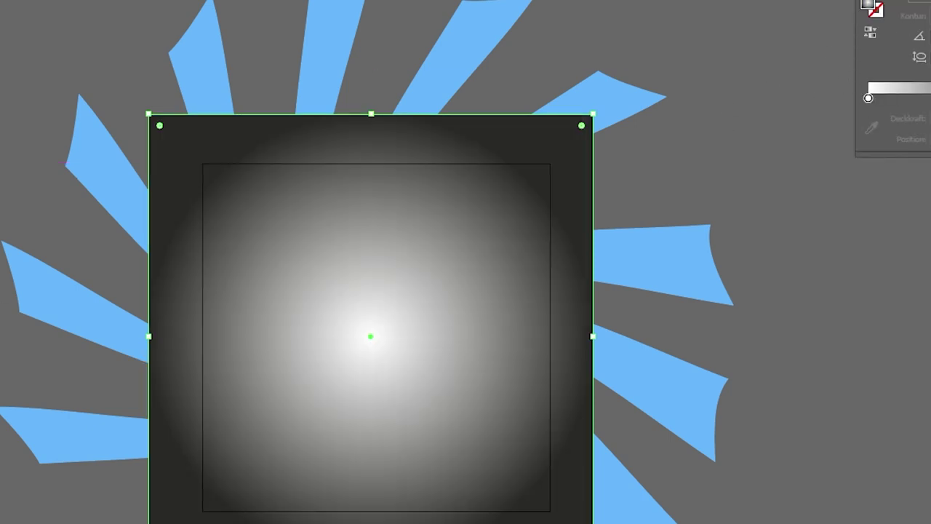
{"action": "key", "text": "ctrl+shift+F10"}
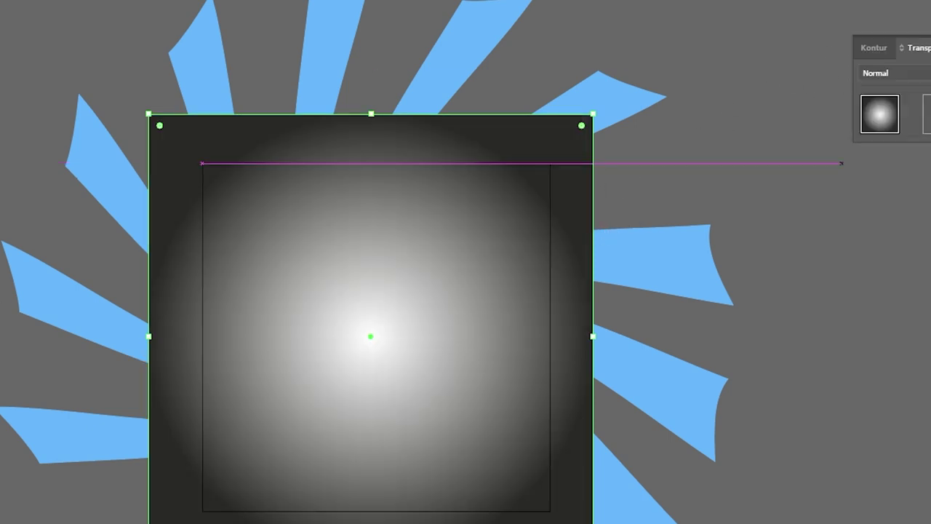
{"action": "left_click", "coordinate": [906, 75]}
{"action": "left_click", "coordinate": [894, 225]}
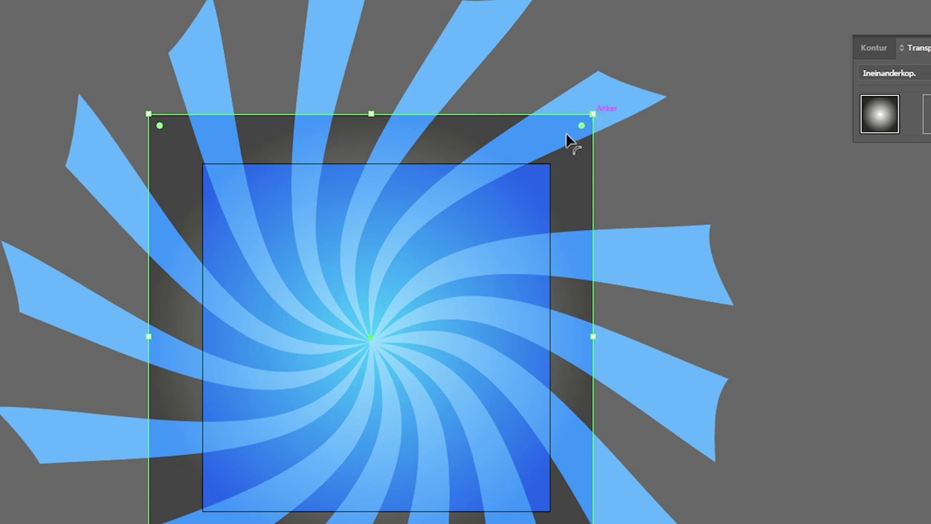
{"action": "left_click_drag", "start_coordinate": [590, 113], "coordinate": [556, 513], "text": "alt"}
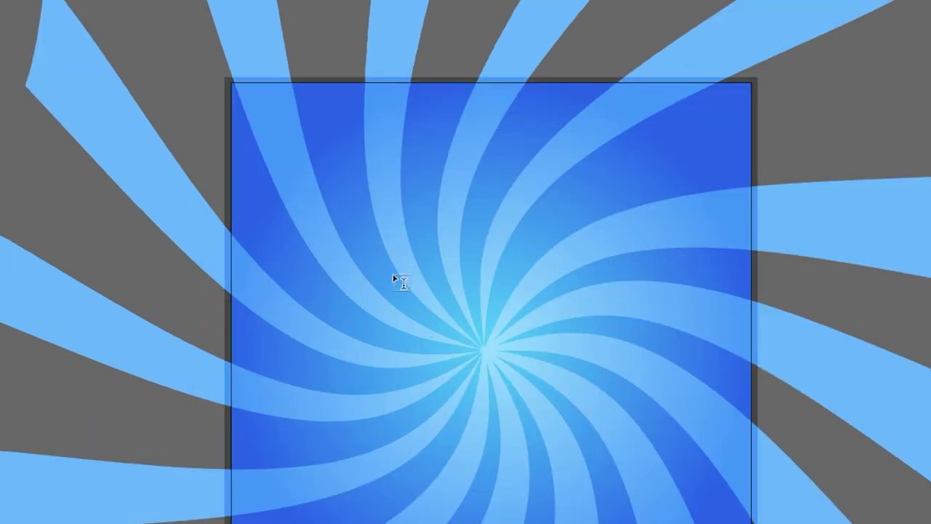
Add the text "Cloud" over the swirl background and move it to the artboard's horizontal centre.
{"action": "left_click", "coordinate": [392, 274]}
{"action": "type", "text": "Cloud"}
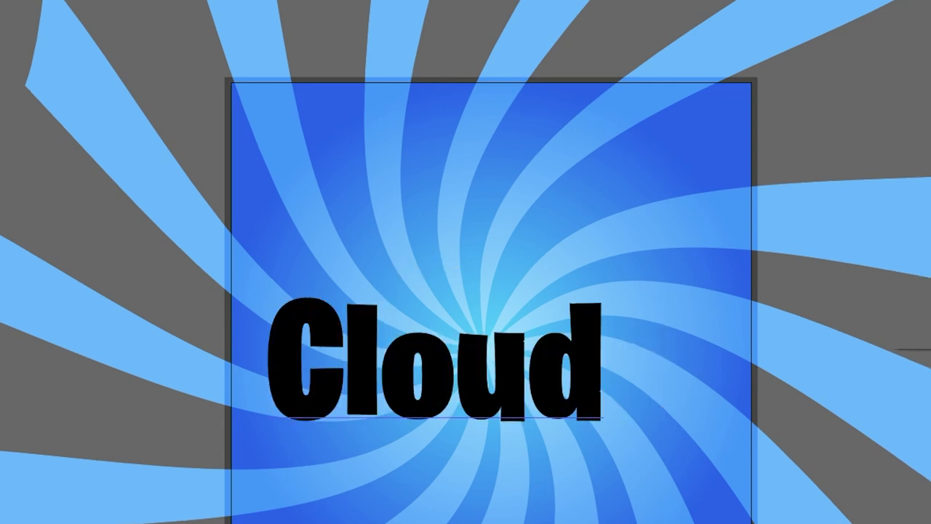
{"action": "key", "text": "Escape"}
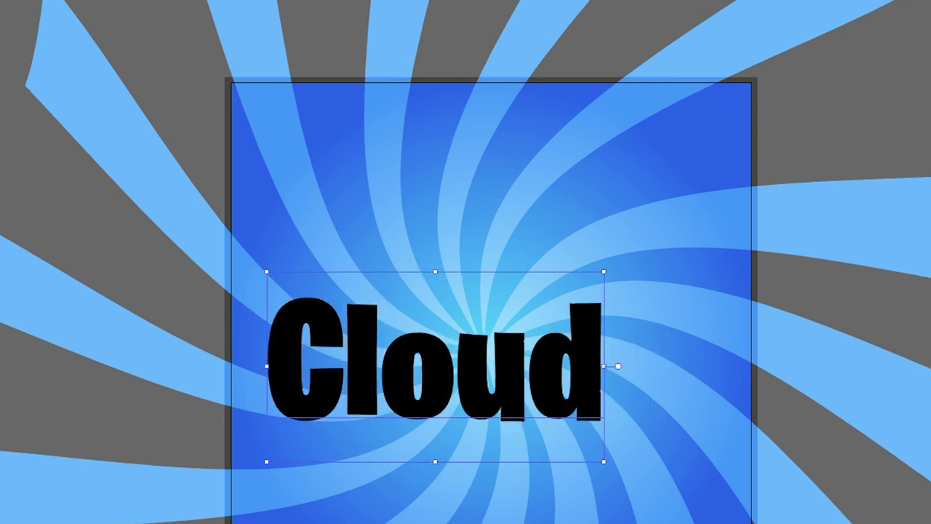
{"action": "left_click_drag", "start_coordinate": [540, 323], "coordinate": [594, 295]}
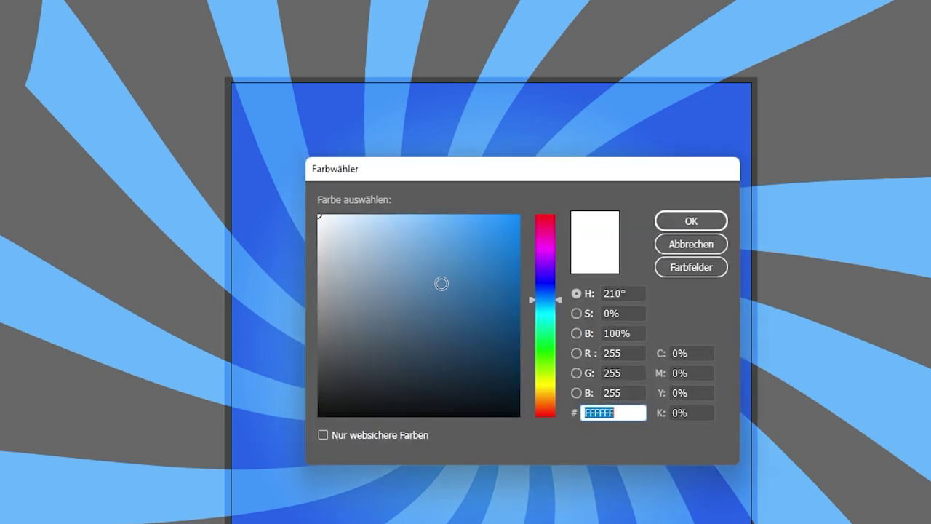
Set the Cloud text's outline to black (000000) and work on a Wulst warp for it.
{"action": "left_click_drag", "start_coordinate": [441, 283], "coordinate": [454, 436]}
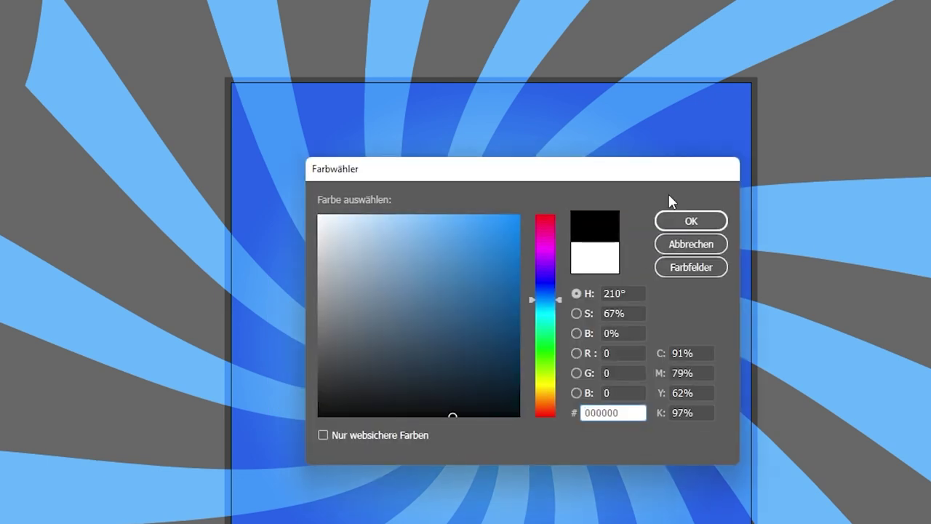
{"action": "left_click", "coordinate": [691, 220]}
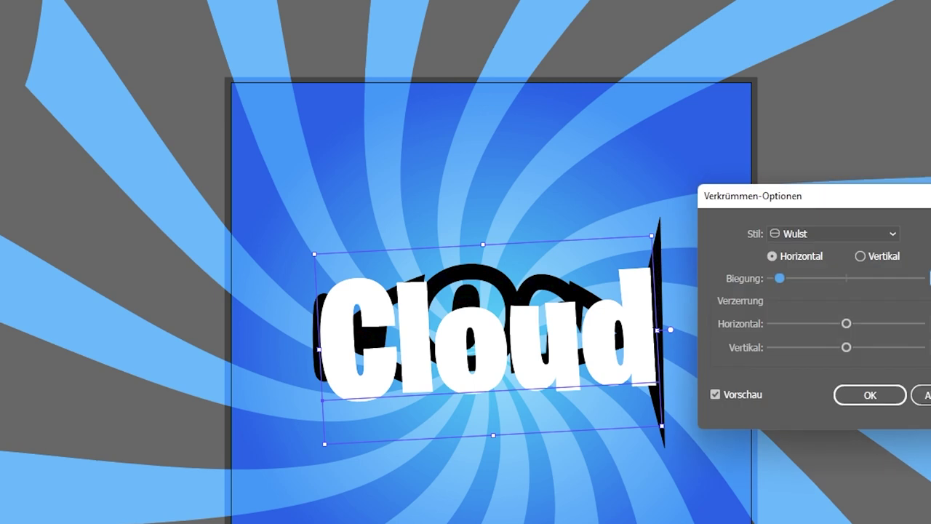
{"action": "left_click", "coordinate": [922, 395]}
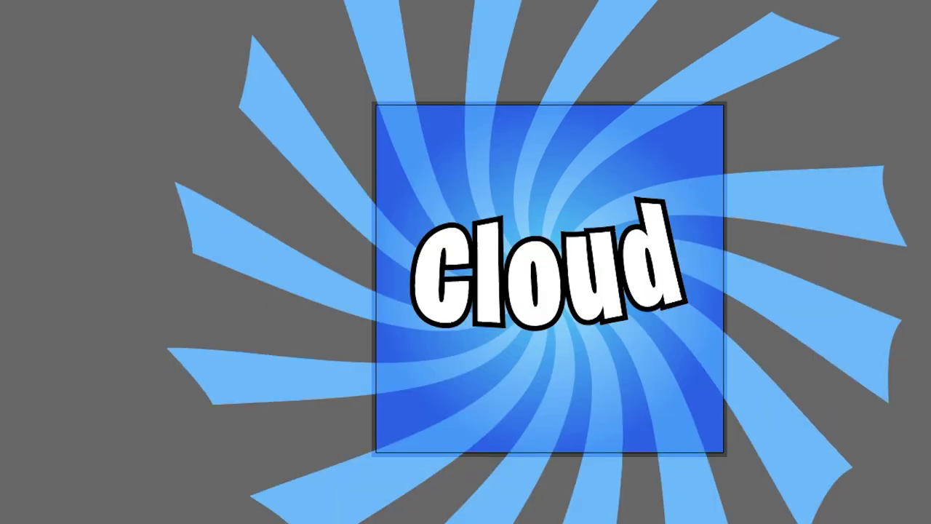
Export the artboard for screens as a 1x PNG named Cloud.
{"action": "key", "text": "alt+d"}
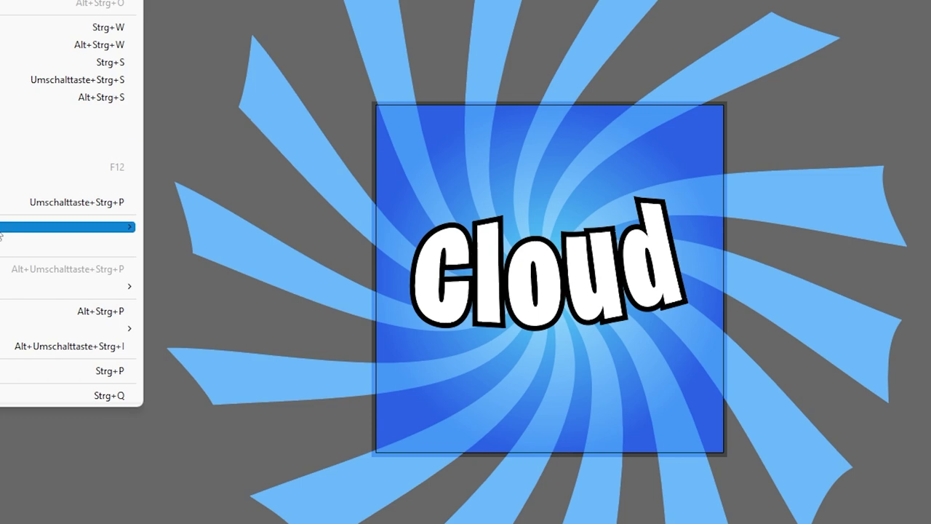
{"action": "mouse_move", "coordinate": [2, 231]}
{"action": "left_click", "coordinate": [163, 231]}
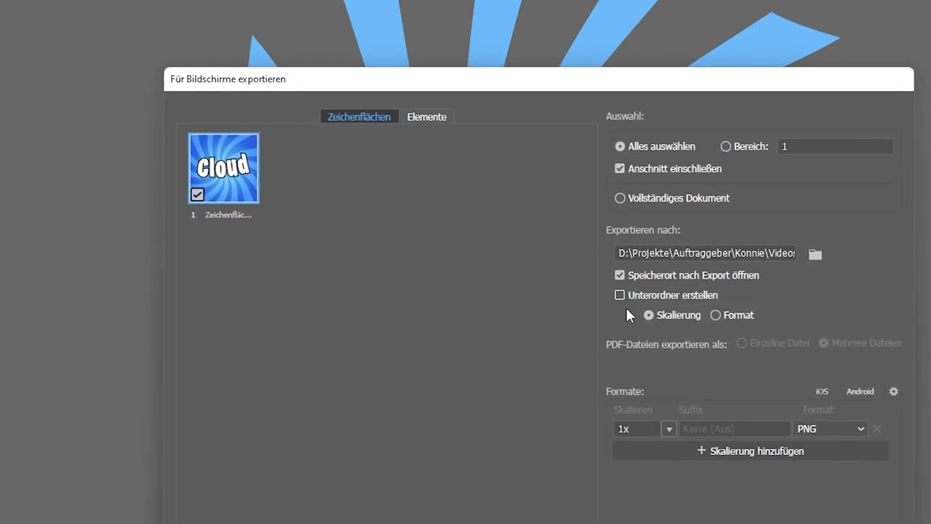
{"action": "double_click", "coordinate": [251, 210]}
{"action": "type", "text": "Clud"}
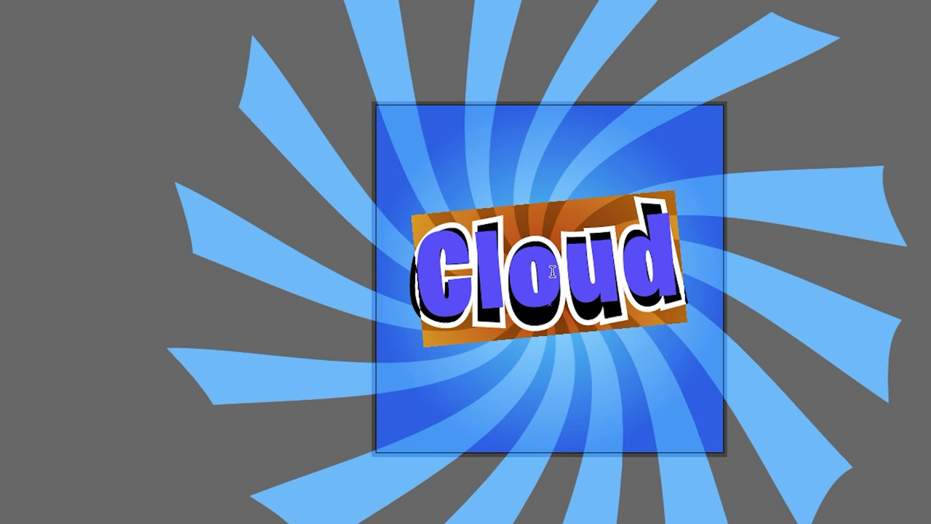
Replace the icon text with "Gravity" and "Coil" on two lines.
{"action": "type", "text": "Gravity"}
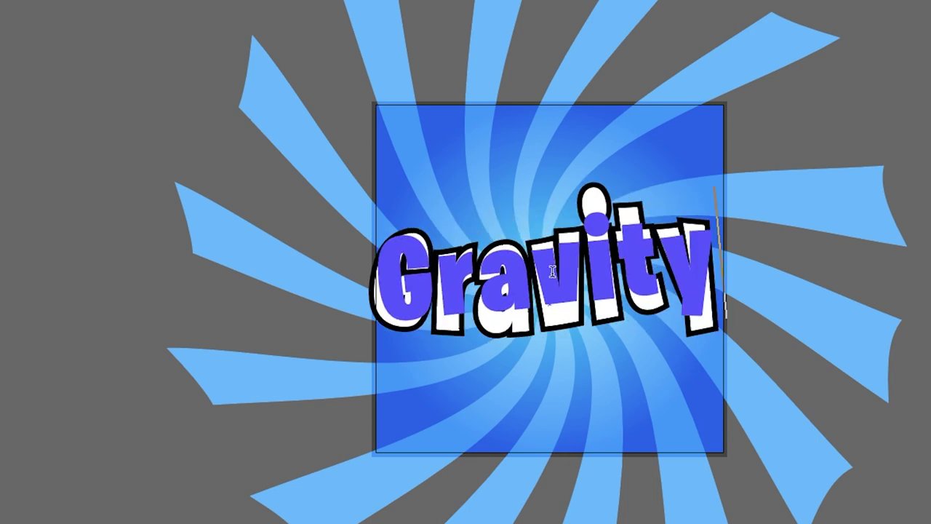
{"action": "key", "text": "Return"}
{"action": "type", "text": "Coil"}
{"action": "key", "text": "Escape"}
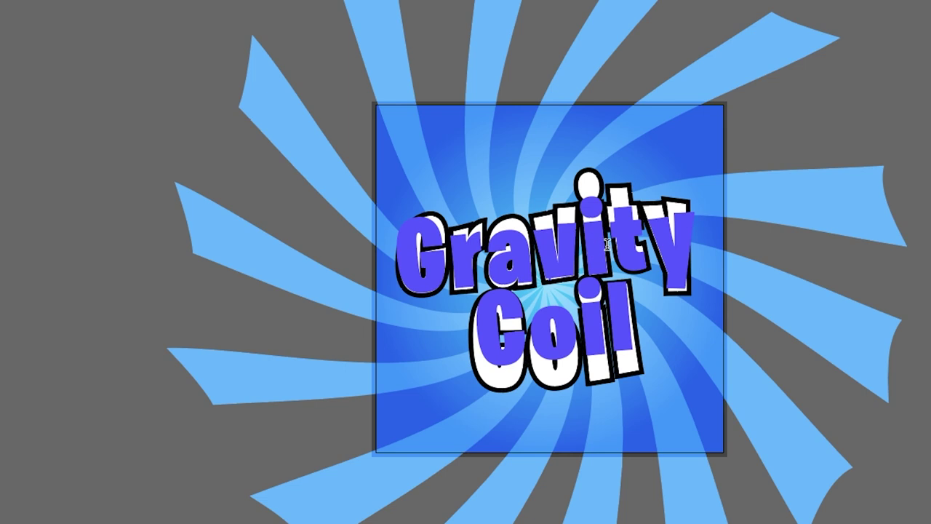
Change the word "Gravity" to "Speed" for the next icon, and make another version reading "Skip Stage" on two lines.
{"action": "left_click_drag", "start_coordinate": [678, 238], "coordinate": [411, 240]}
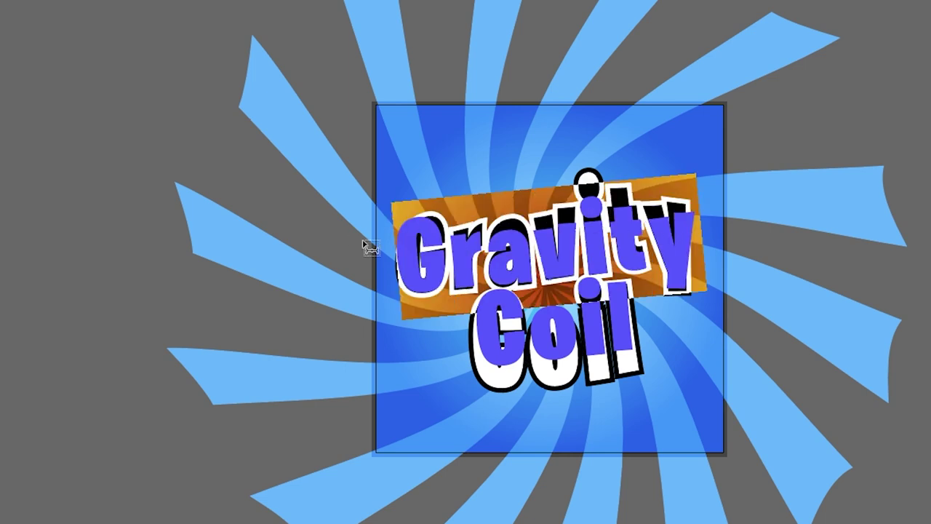
{"action": "type", "text": "Speed"}
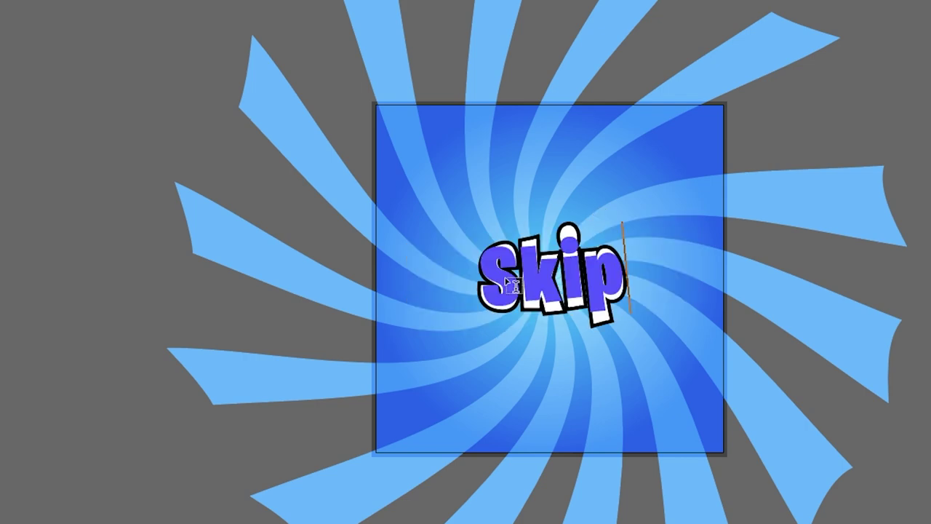
{"action": "key", "text": "Return"}
{"action": "type", "text": "Stage"}
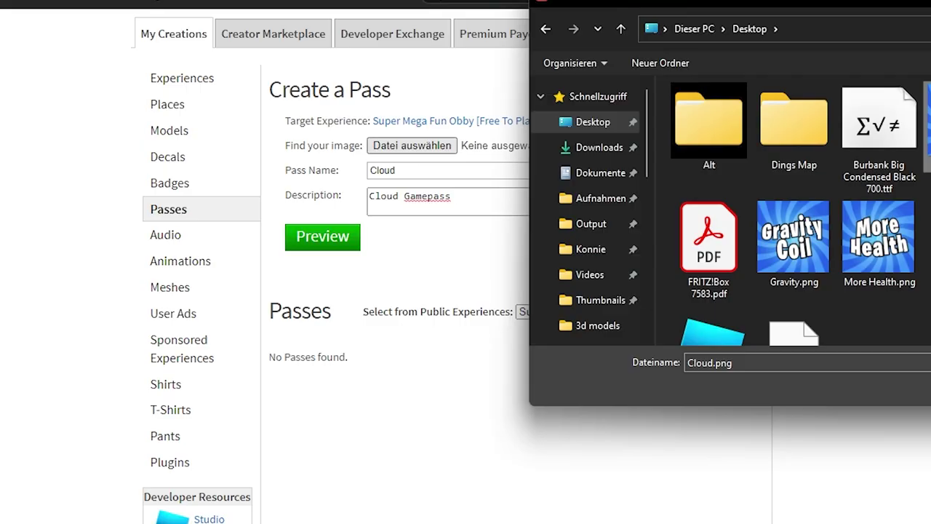
Attach Cloud.png to the Cloud pass for Super Mega Fun Obby, then preview and verify its upload.
{"action": "key", "text": "Return"}
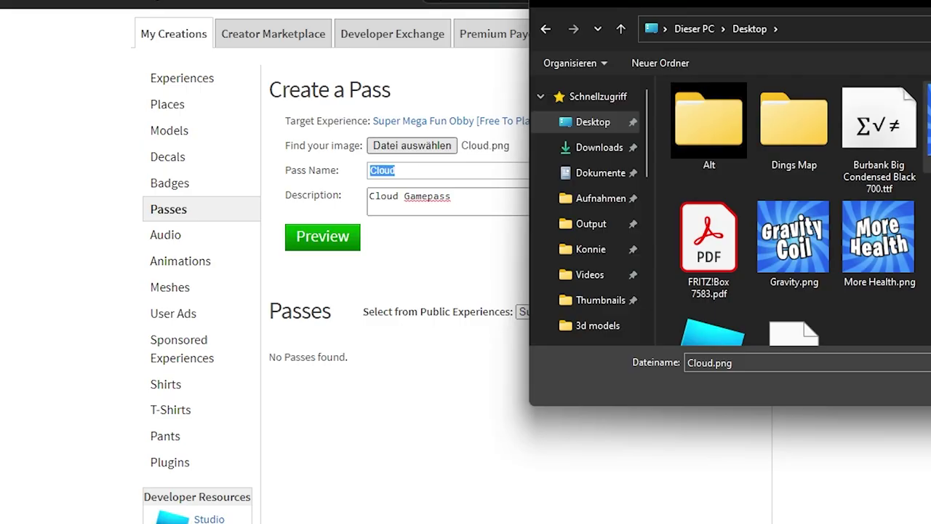
{"action": "left_click", "coordinate": [298, 246]}
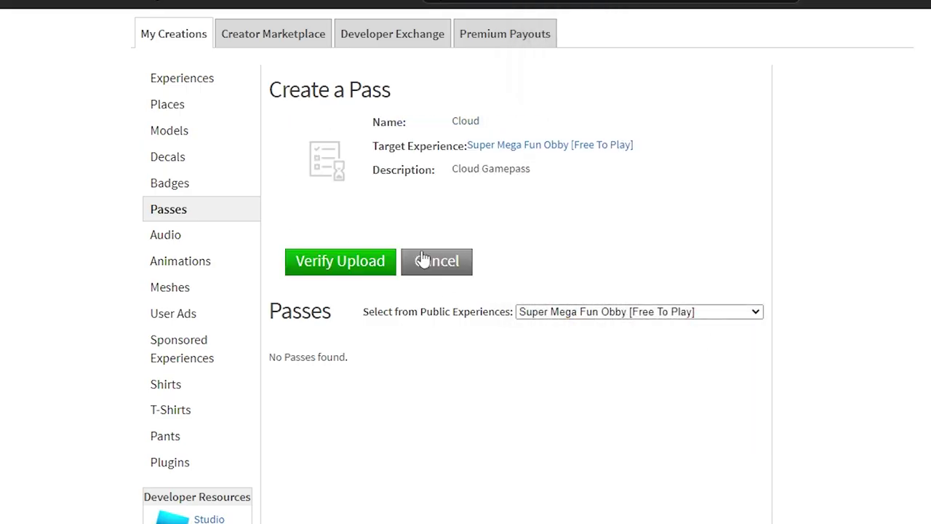
{"action": "left_click", "coordinate": [332, 262]}
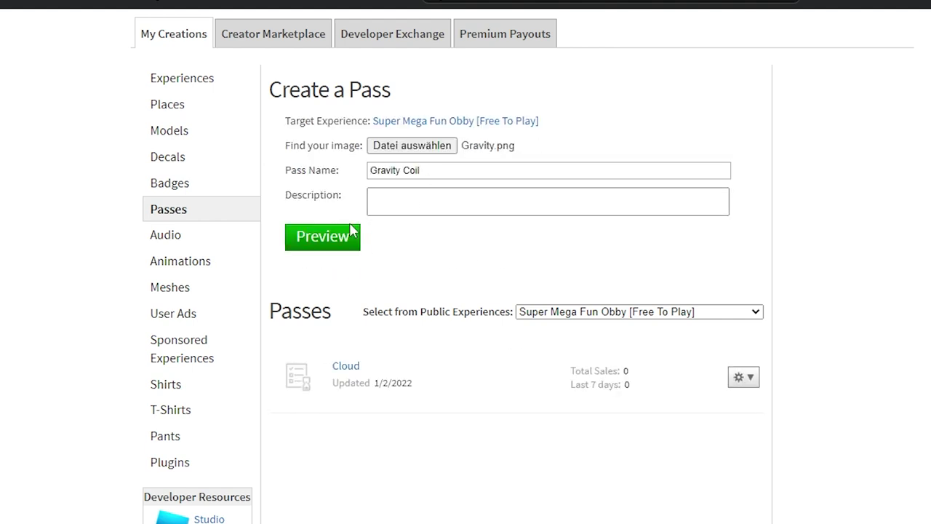
Upload the Gravity Coil pass with Gravity.png and preview the More Health pass with More Health.png.
{"action": "left_click", "coordinate": [352, 230]}
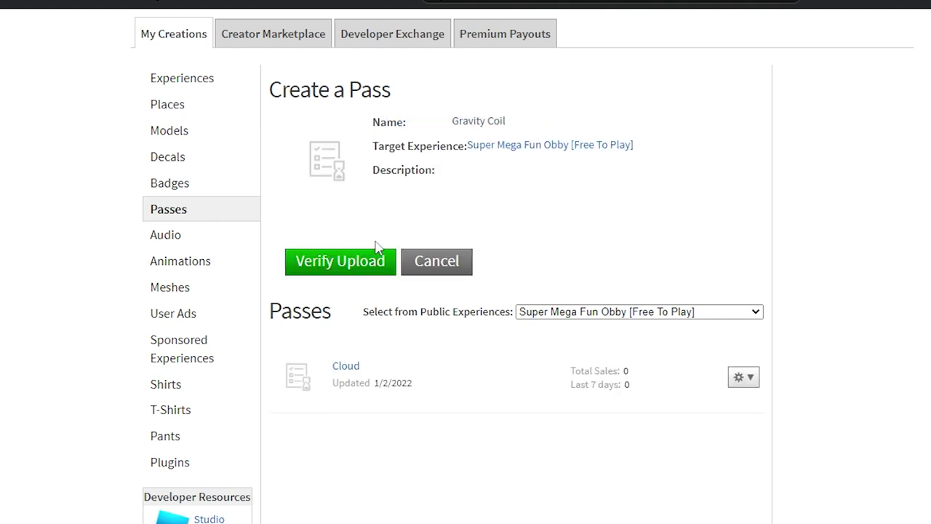
{"action": "left_click", "coordinate": [354, 270]}
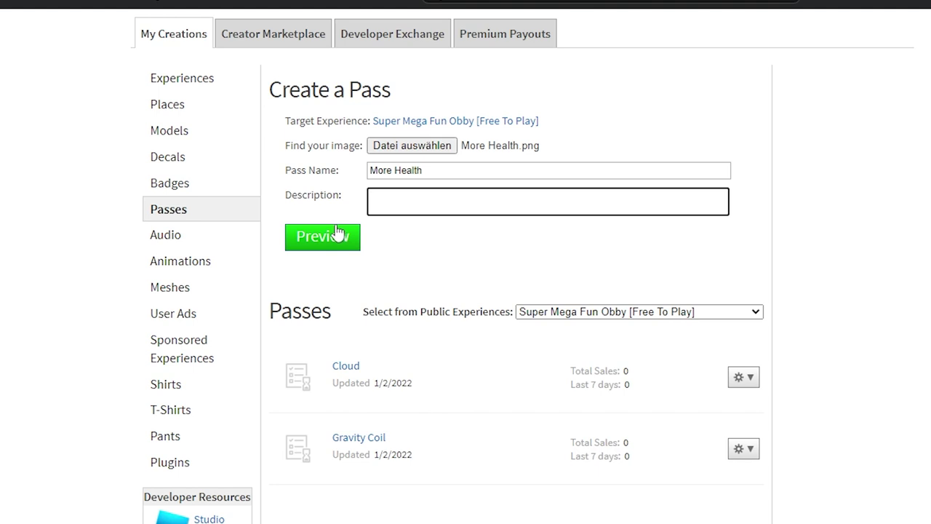
{"action": "left_click", "coordinate": [339, 237]}
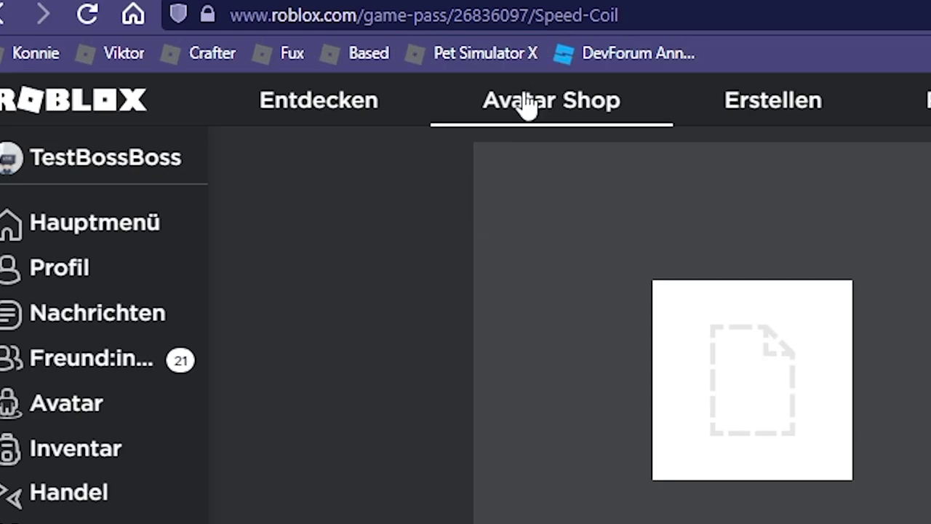
Select the More Health pass's ID in its page address and switch to Roblox Studio.
{"action": "left_click", "coordinate": [474, 15]}
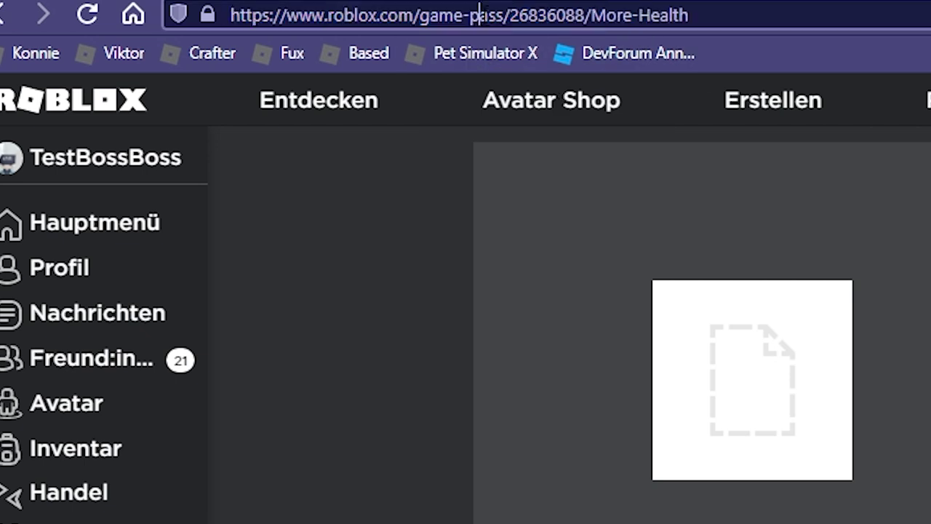
{"action": "double_click", "coordinate": [562, 15]}
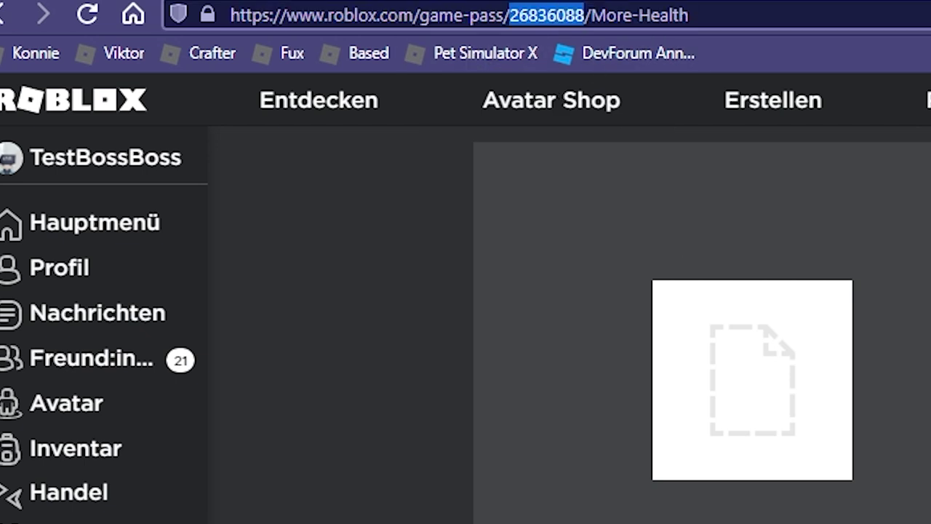
{"action": "key", "text": "alt+Tab"}
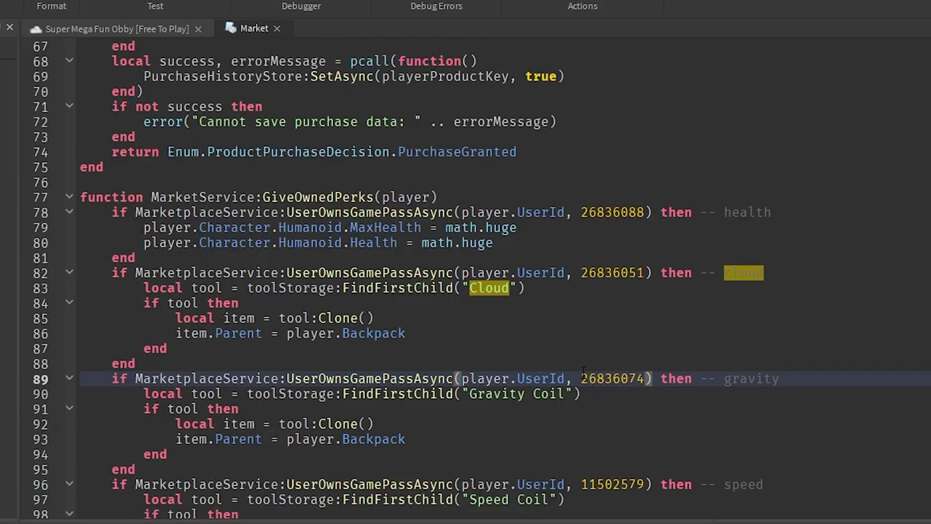
Set the speed game pass ID to 26836097 in the Market script's GiveOwnedPerks function.
{"action": "scroll", "coordinate": [477, 279], "scroll_direction": "down", "scroll_amount": 3}
{"action": "double_click", "coordinate": [612, 349]}
{"action": "type", "text": "26836097"}
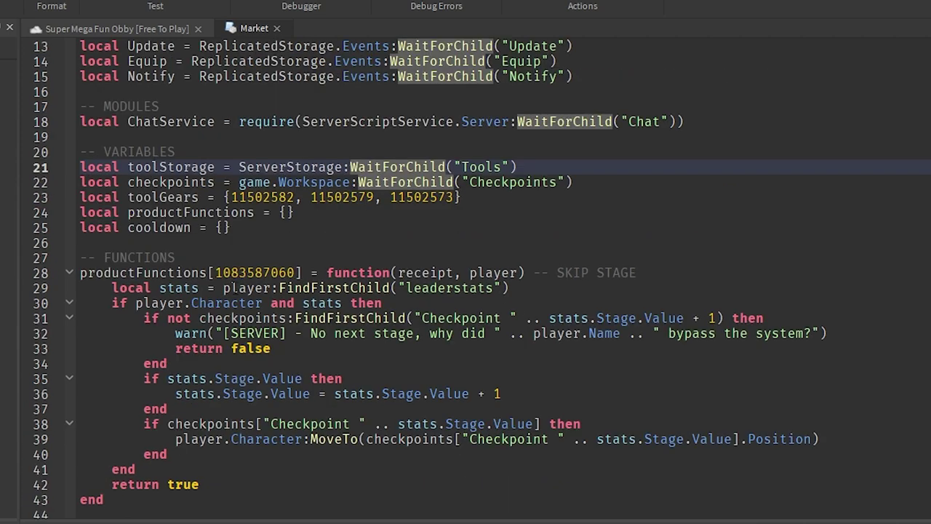
Select the skip stage product ID in the Market script and create a developer product in the game's Monetization settings.
{"action": "double_click", "coordinate": [243, 272]}
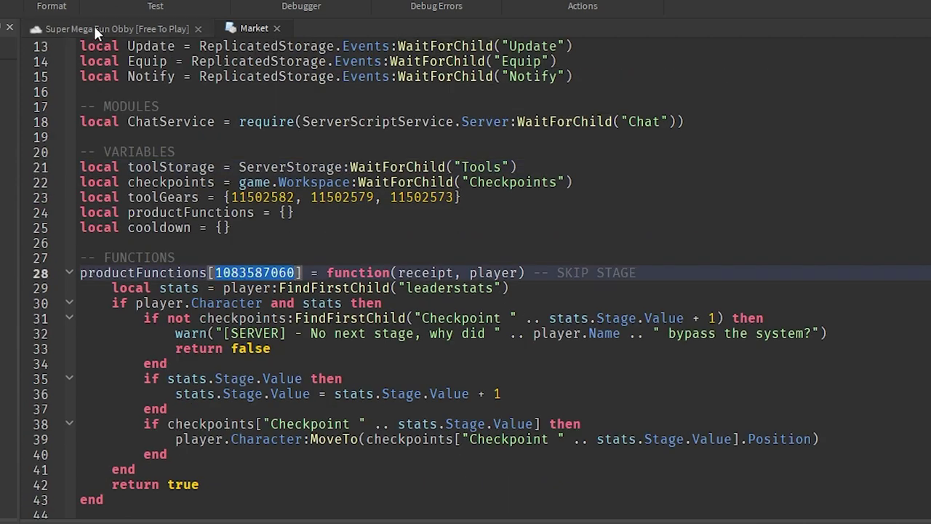
{"action": "left_click", "coordinate": [93, 28]}
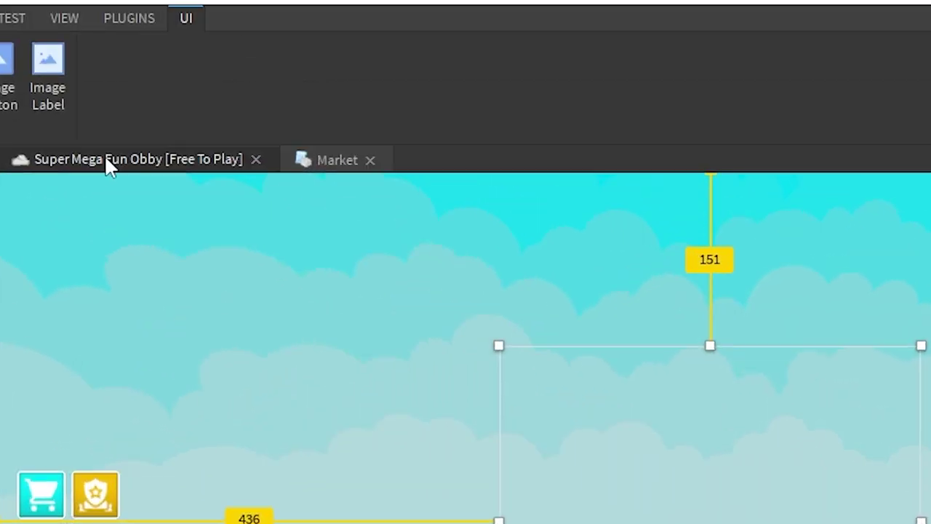
{"action": "left_click", "coordinate": [770, 85]}
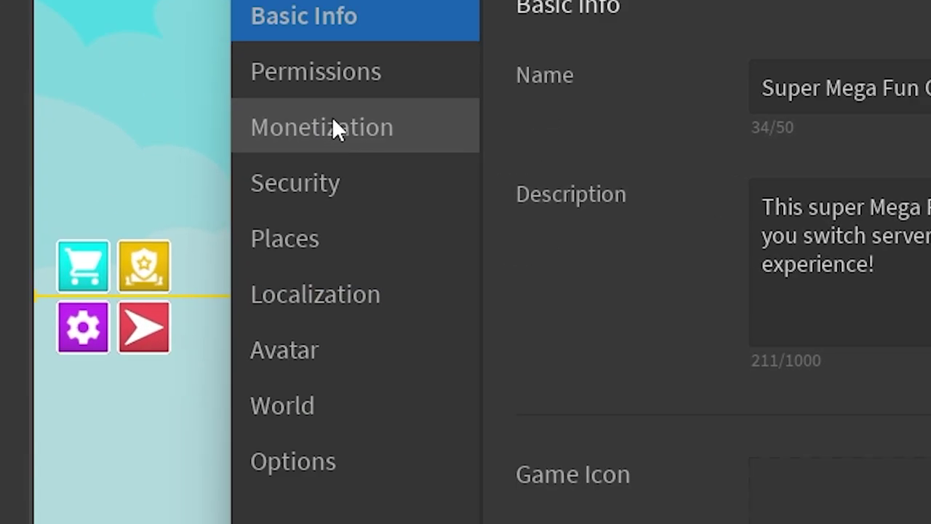
{"action": "left_click", "coordinate": [334, 127]}
{"action": "scroll", "coordinate": [655, 276], "scroll_direction": "down", "scroll_amount": 5}
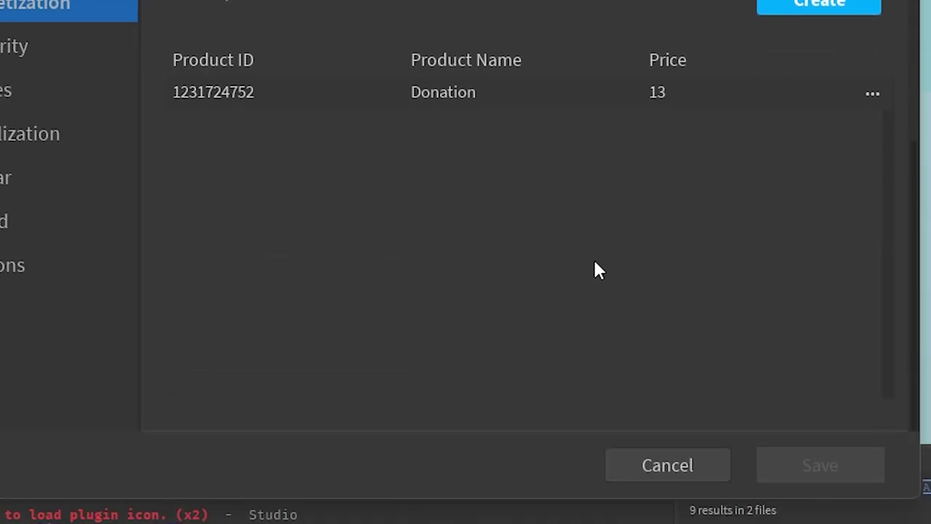
{"action": "left_click", "coordinate": [818, 6]}
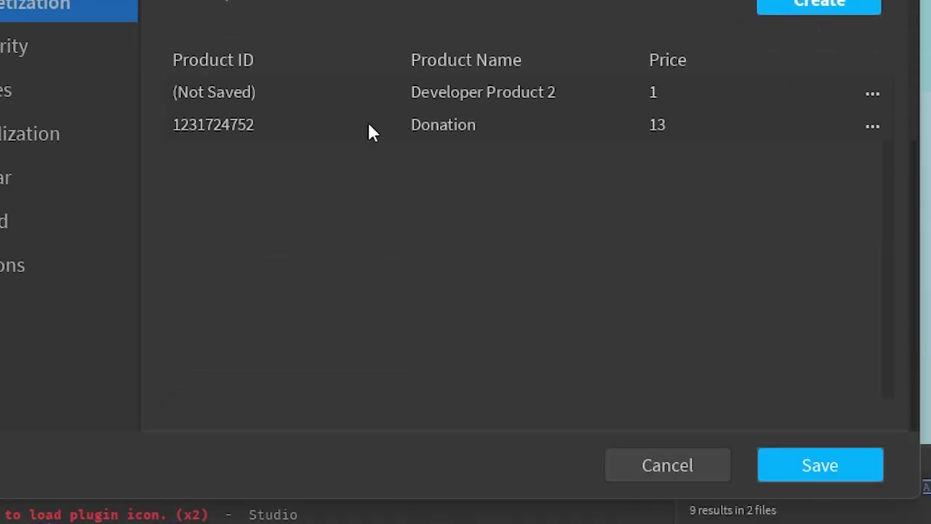
Rename the new developer product as Skip Stage and set its price to 3 Robux.
{"action": "left_click", "coordinate": [868, 102]}
{"action": "left_click", "coordinate": [872, 120]}
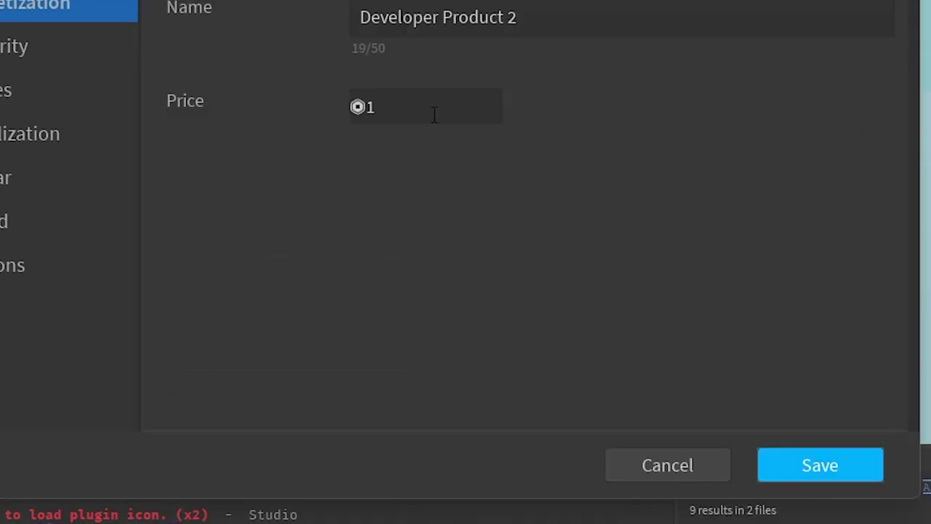
{"action": "left_click", "coordinate": [587, 15]}
{"action": "left_click_drag", "start_coordinate": [587, 15], "coordinate": [266, 20]}
{"action": "type", "text": "Skip Stage"}
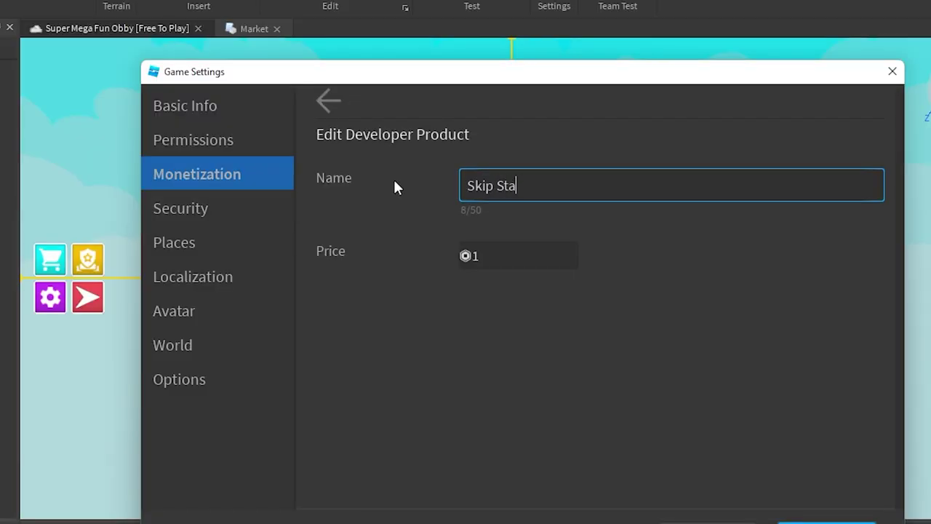
{"action": "key", "text": "Tab"}
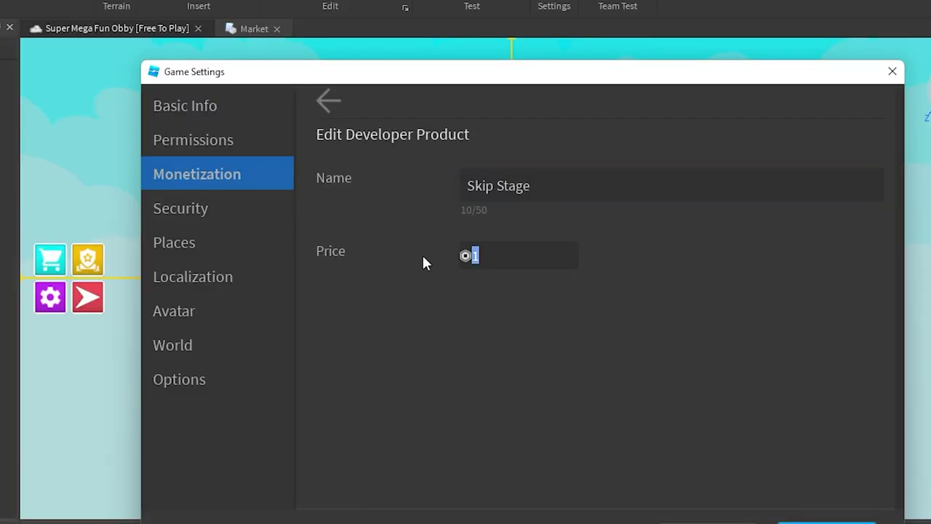
{"action": "type", "text": "3"}
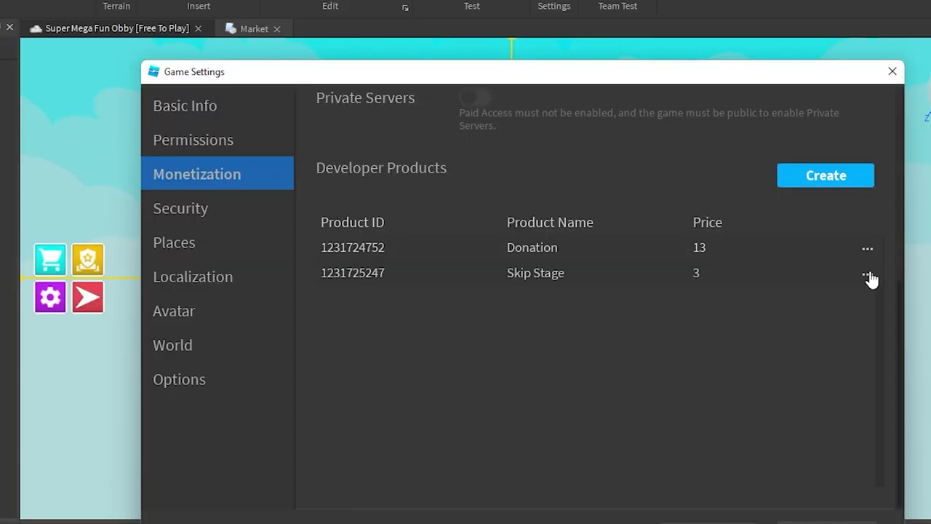
{"action": "left_click", "coordinate": [869, 279]}
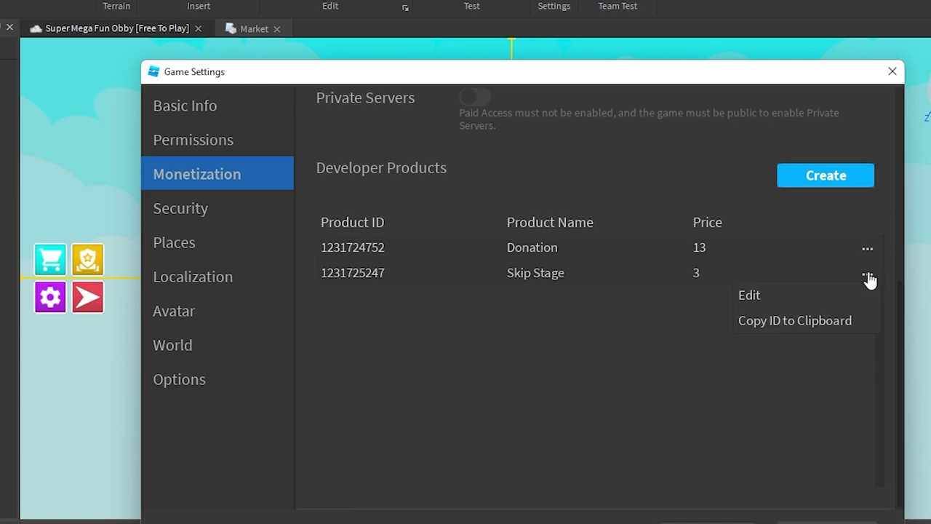
{"action": "left_click", "coordinate": [756, 322]}
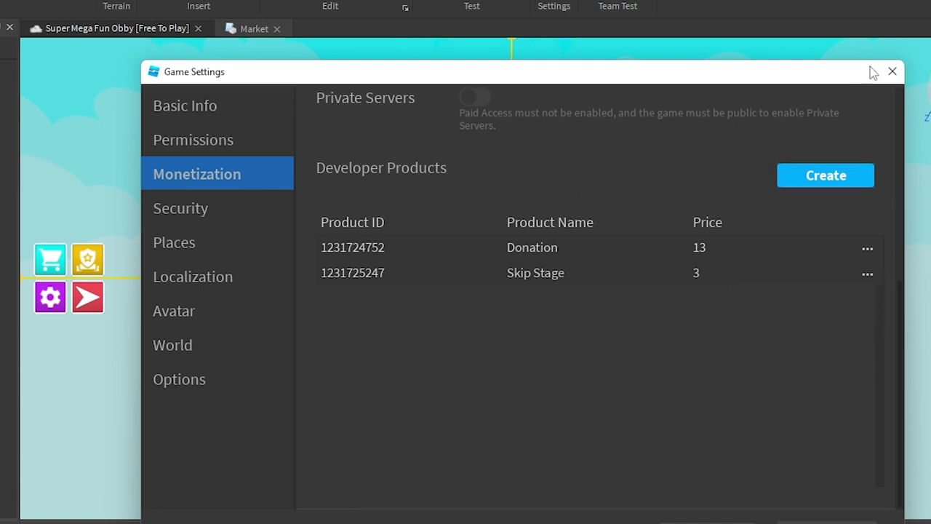
{"action": "left_click", "coordinate": [892, 71]}
{"action": "key", "text": "ctrl+v"}
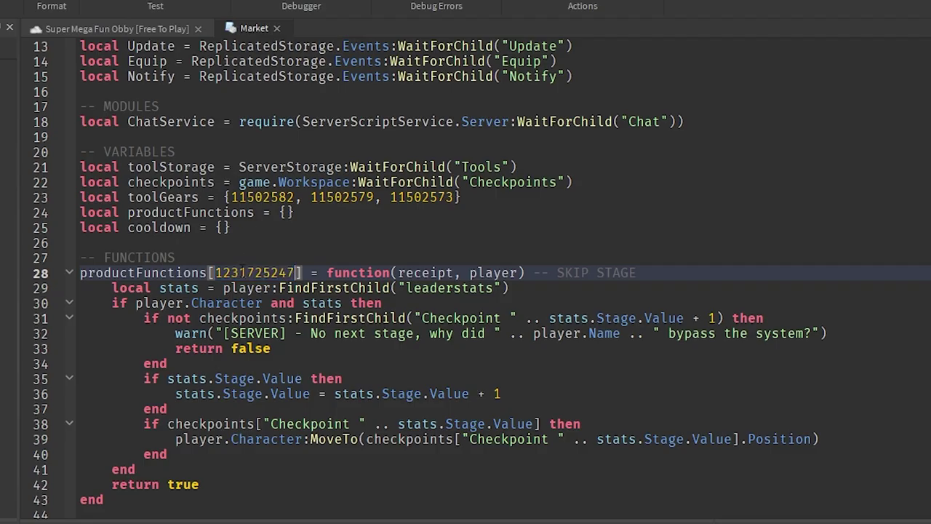
Review the toolGears ID list on line 23 of the Market script and the code below it.
{"action": "scroll", "coordinate": [246, 265], "scroll_direction": "up", "scroll_amount": 2}
{"action": "left_click_drag", "start_coordinate": [143, 272], "coordinate": [458, 274]}
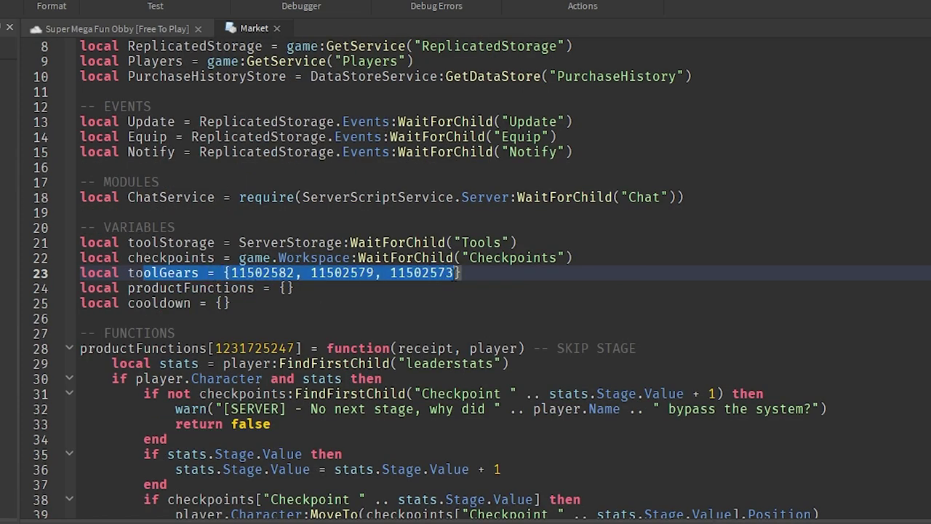
{"action": "left_click", "coordinate": [461, 273]}
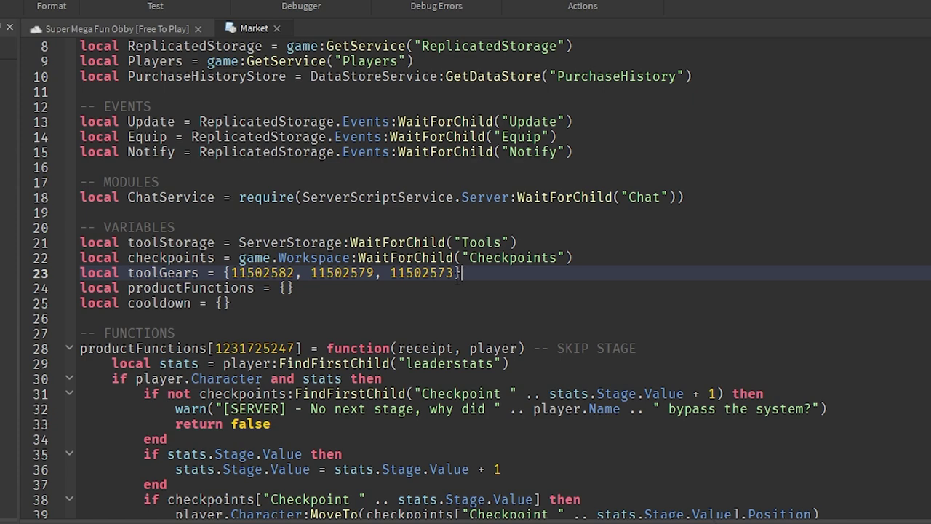
{"action": "scroll", "coordinate": [458, 274], "scroll_direction": "down", "scroll_amount": 3}
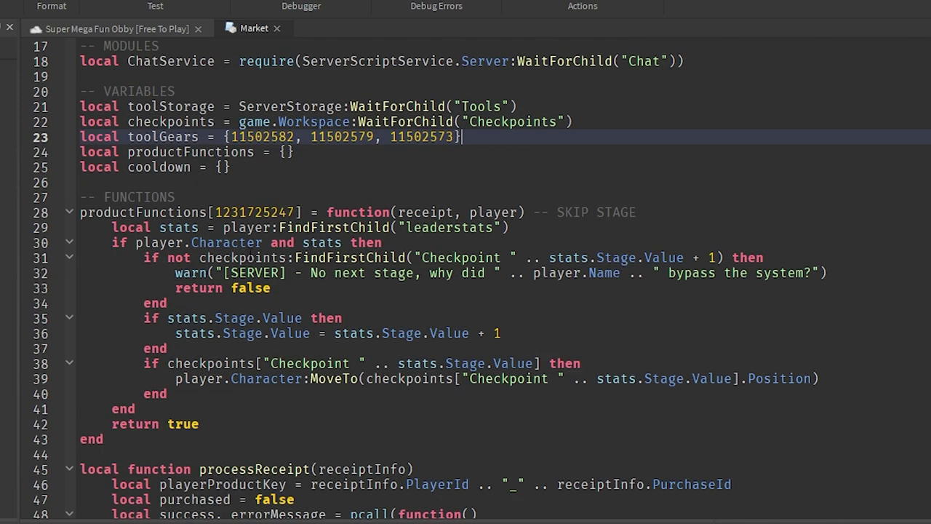
{"action": "left_click_drag", "start_coordinate": [461, 137], "coordinate": [128, 137]}
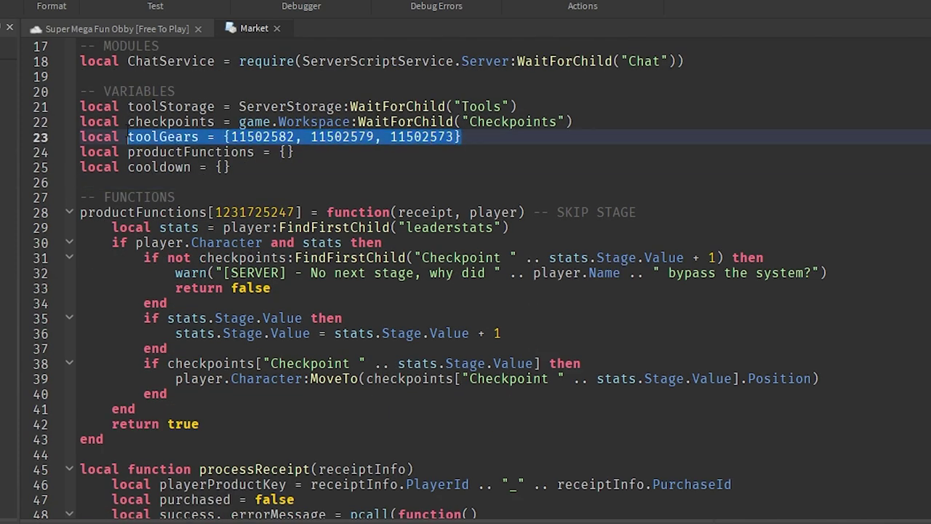
{"action": "left_click", "coordinate": [128, 137]}
{"action": "scroll", "coordinate": [193, 182], "scroll_direction": "down", "scroll_amount": 15}
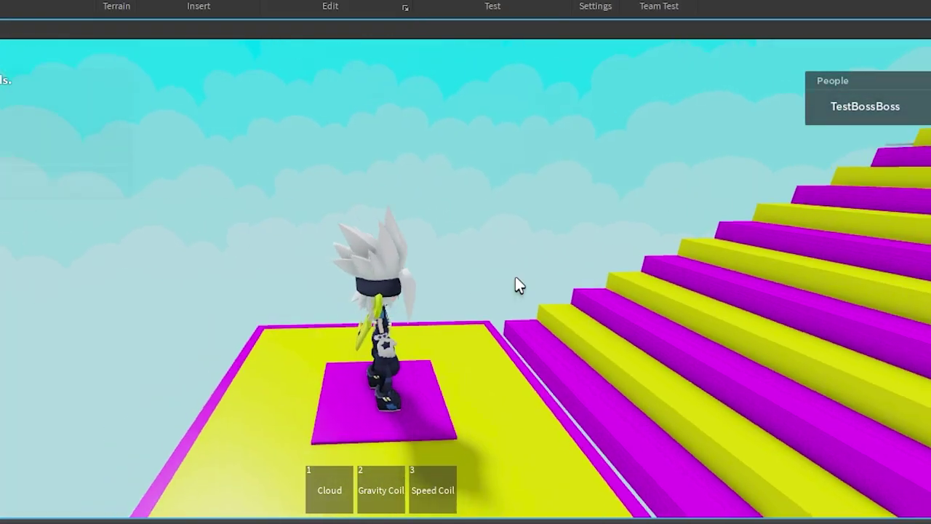
Playtest the game pass tools by equipping the Cloud, Gravity Coil and Speed Coil while moving and jumping.
{"action": "right_click_drag", "start_coordinate": [515, 275], "coordinate": [515, 278]}
{"action": "key", "text": "1"}
{"action": "key", "text": "space"}
{"action": "key", "text": "space"}
{"action": "key", "text": "w"}
{"action": "key", "text": "w"}
{"action": "key", "text": "2"}
{"action": "key", "text": "3"}
{"action": "key", "text": "w"}
{"action": "key", "text": "3"}
{"action": "key", "text": "space"}
{"action": "key", "text": "space"}
{"action": "key", "text": "3"}
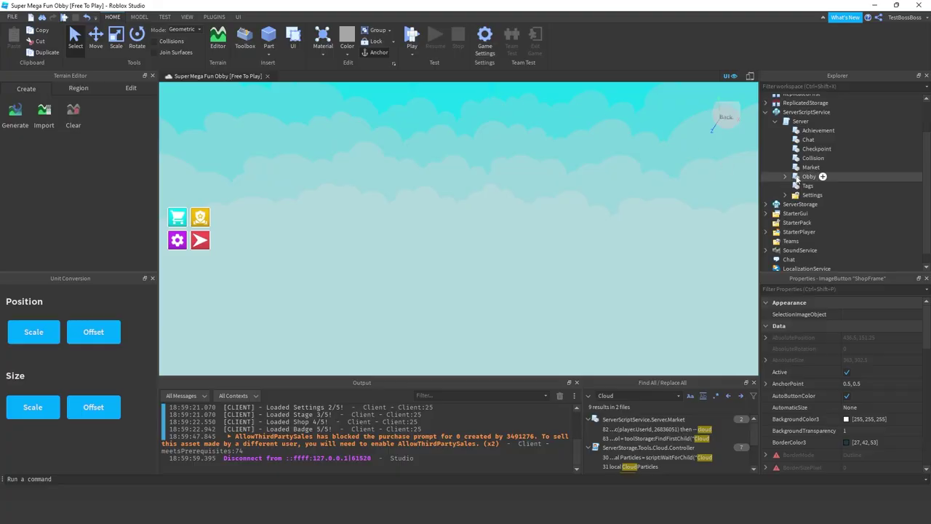
Open the Shop module of the Client script in StarterGui and locate the Gamepasses ID list on line 23.
{"action": "left_click", "coordinate": [765, 113]}
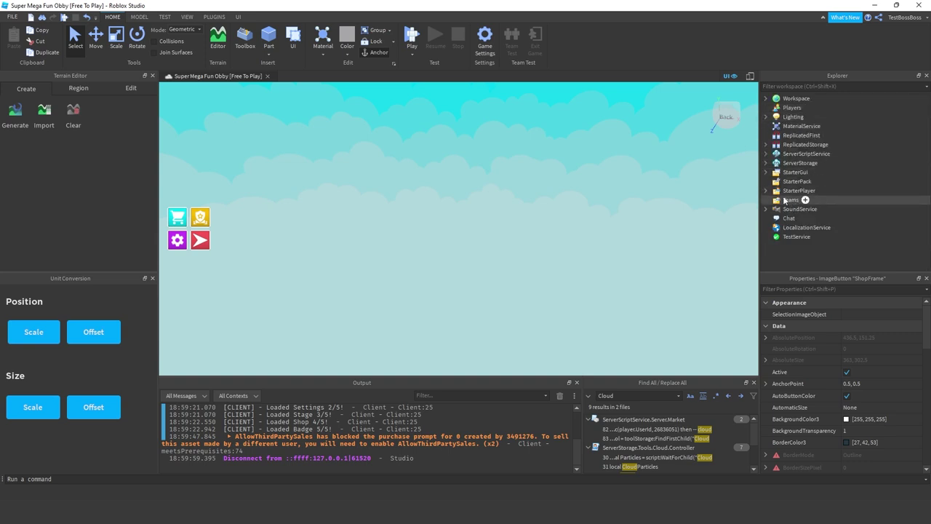
{"action": "left_click", "coordinate": [765, 155]}
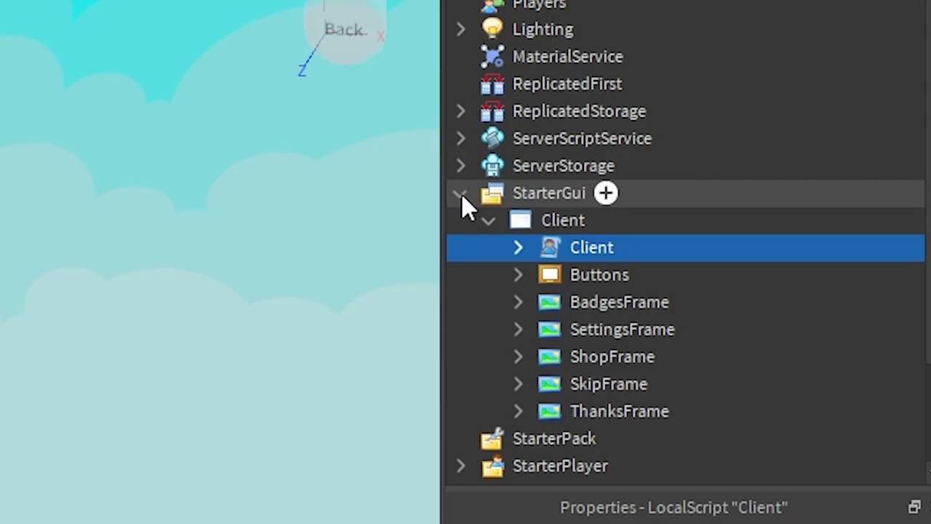
{"action": "left_click", "coordinate": [784, 190]}
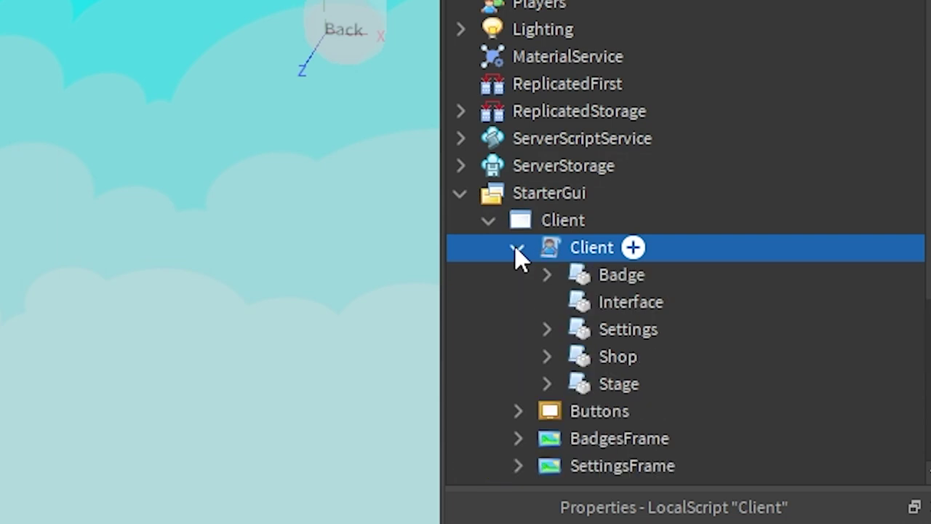
{"action": "double_click", "coordinate": [584, 361]}
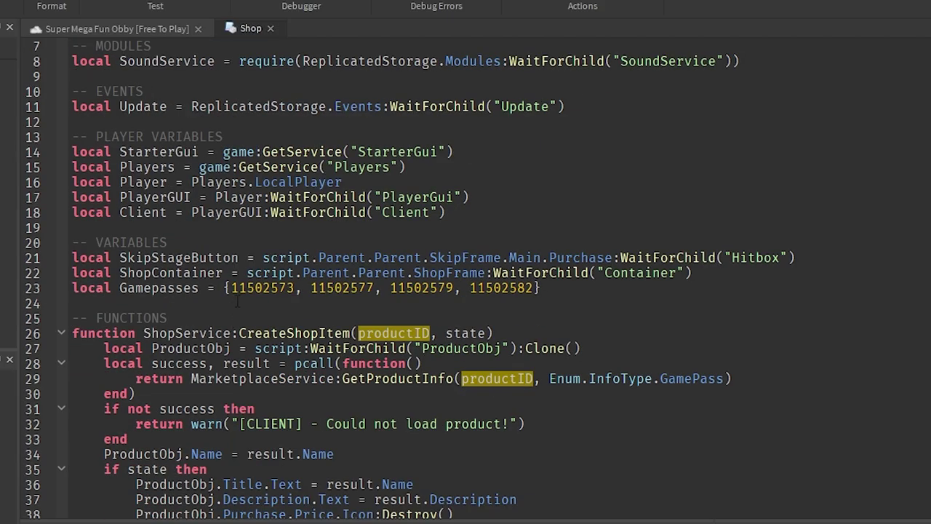
{"action": "left_click_drag", "start_coordinate": [231, 288], "coordinate": [570, 289]}
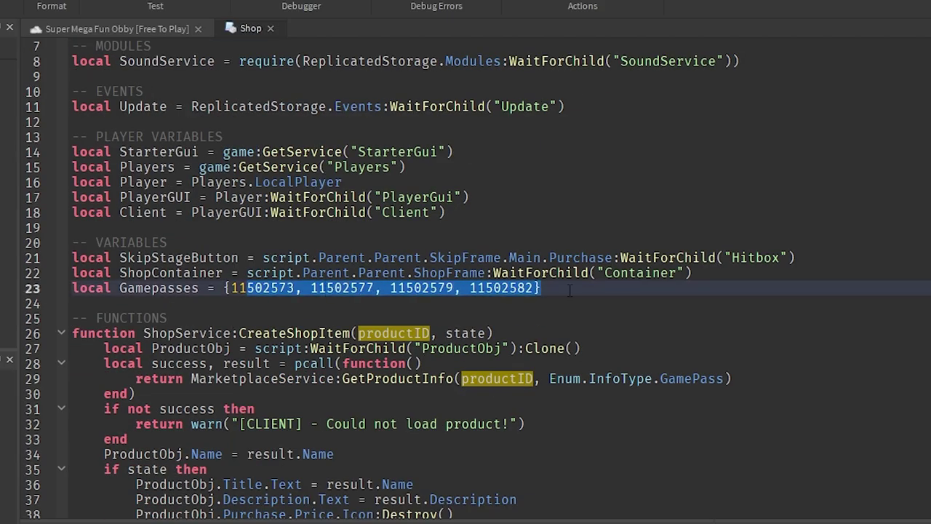
{"action": "left_click", "coordinate": [587, 290]}
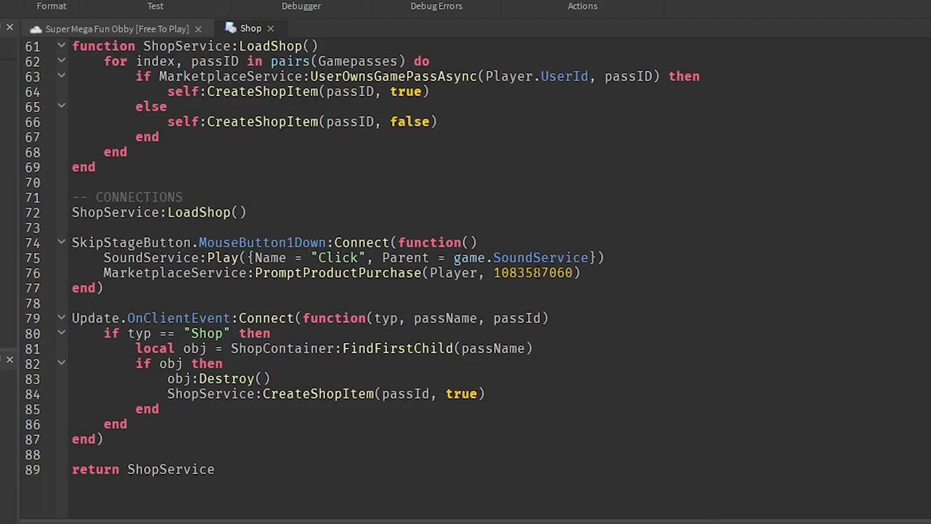
Select the product ID in the Shop script's PromptProductPurchase call and copy the Skip Stage product's ID from the Monetization settings.
{"action": "double_click", "coordinate": [536, 272]}
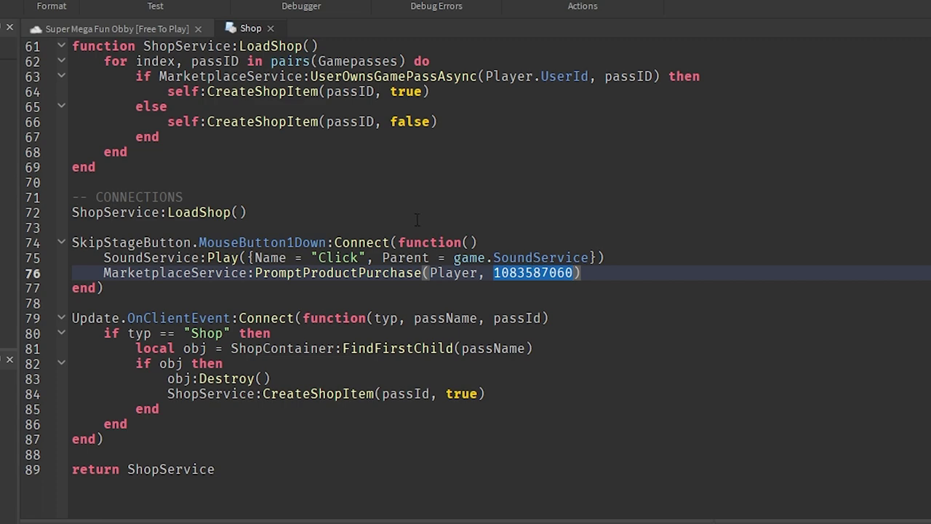
{"action": "left_click", "coordinate": [108, 29]}
{"action": "left_click", "coordinate": [556, 4]}
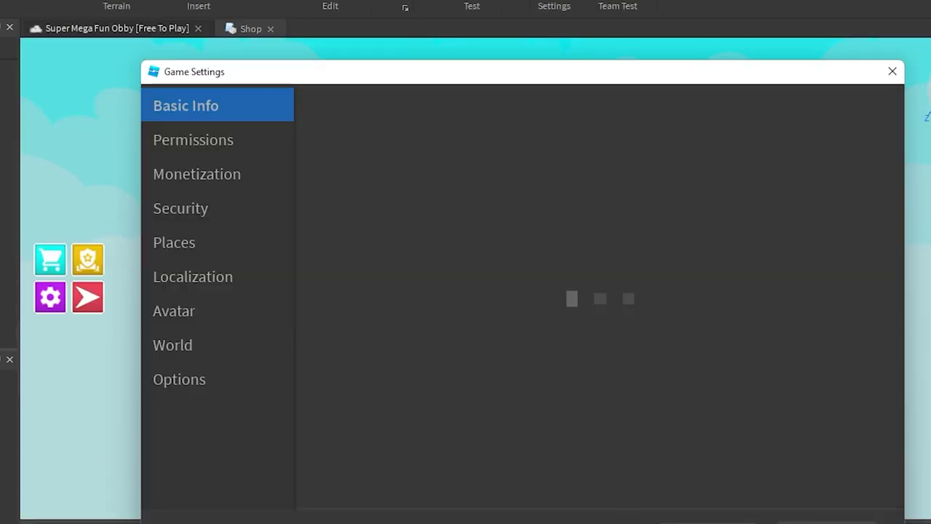
{"action": "left_click", "coordinate": [198, 180]}
{"action": "scroll", "coordinate": [451, 281], "scroll_direction": "down", "scroll_amount": 5}
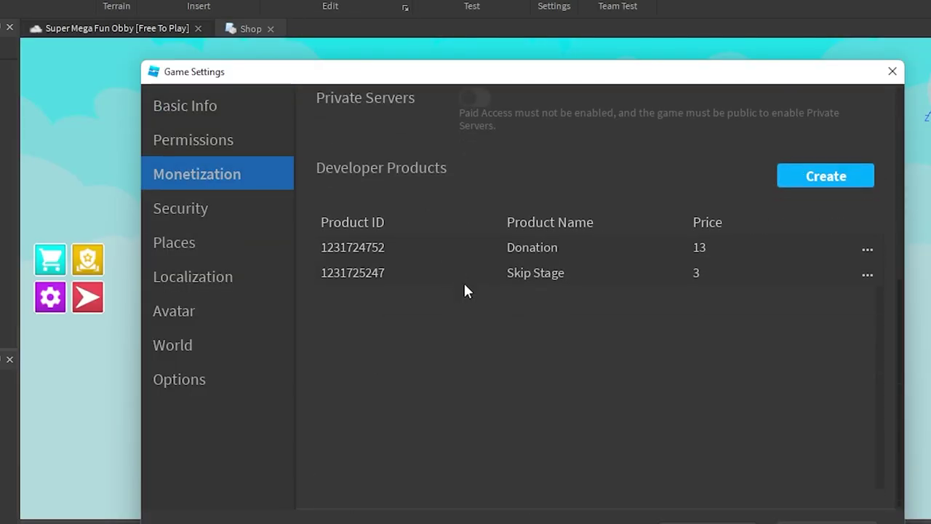
{"action": "left_click", "coordinate": [865, 272]}
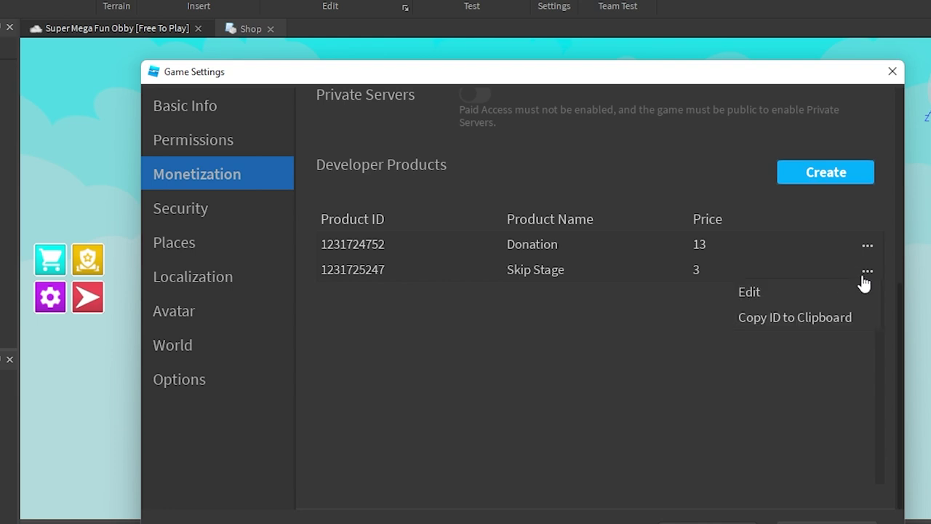
{"action": "left_click", "coordinate": [794, 321]}
{"action": "left_click", "coordinate": [892, 71]}
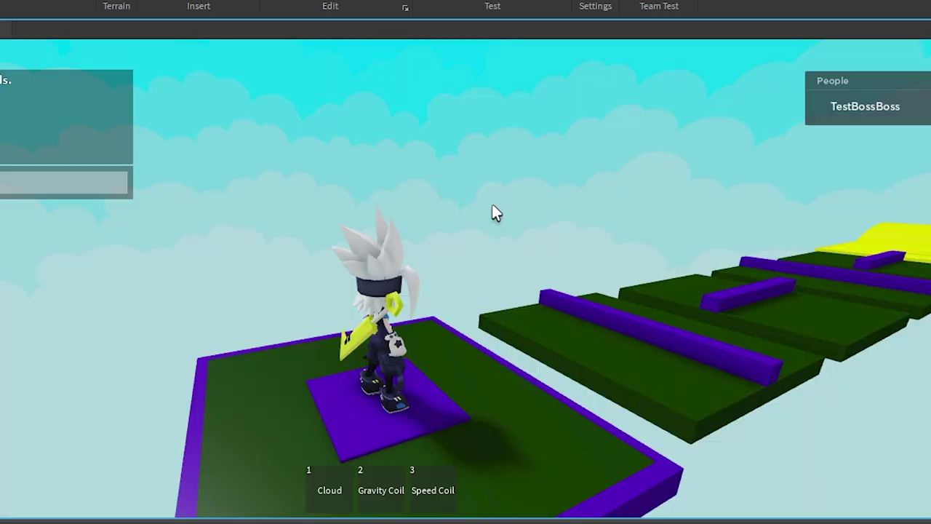
Playtest the game and check the Speed Coil, Cloud, Gravity Coil and More Health entries in the in-game shop.
{"action": "right_click_drag", "start_coordinate": [491, 204], "coordinate": [514, 203]}
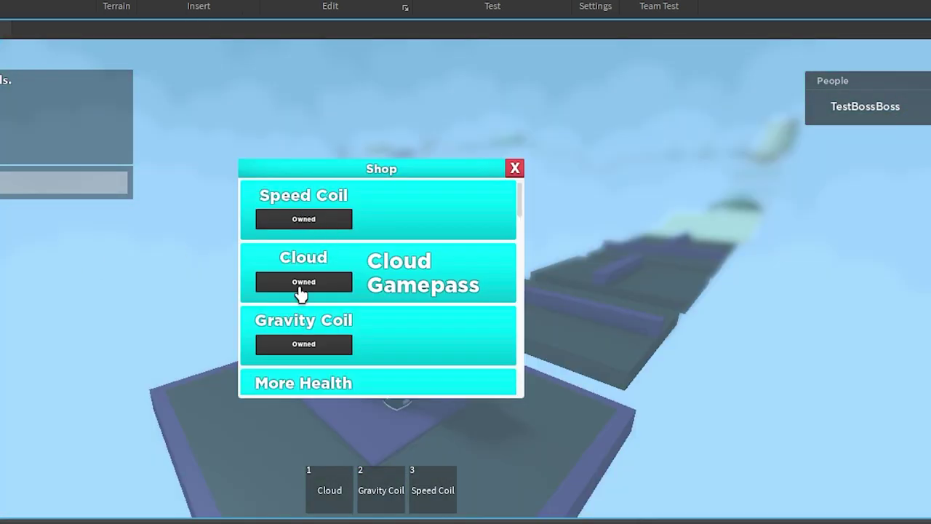
{"action": "scroll", "coordinate": [304, 350], "scroll_direction": "down", "scroll_amount": 4}
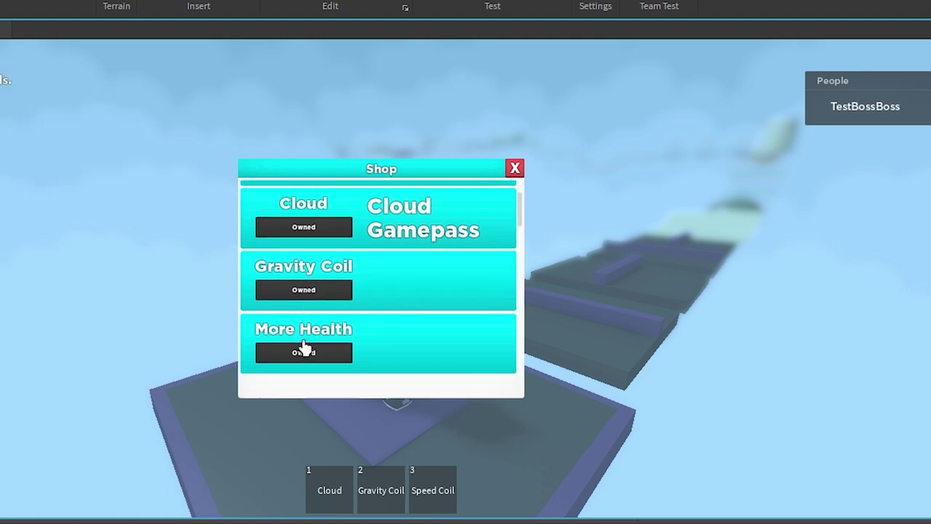
{"action": "scroll", "coordinate": [313, 291], "scroll_direction": "up", "scroll_amount": 4}
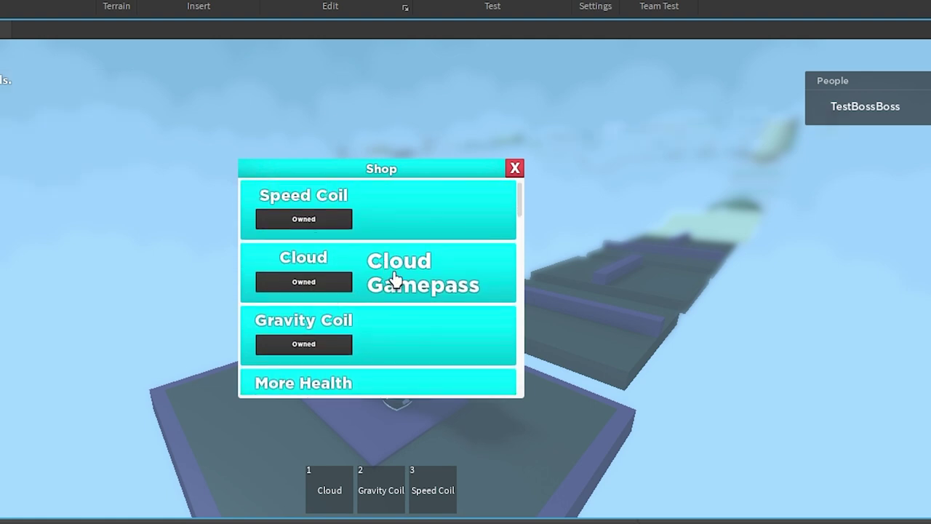
{"action": "scroll", "coordinate": [415, 232], "scroll_direction": "down", "scroll_amount": 2}
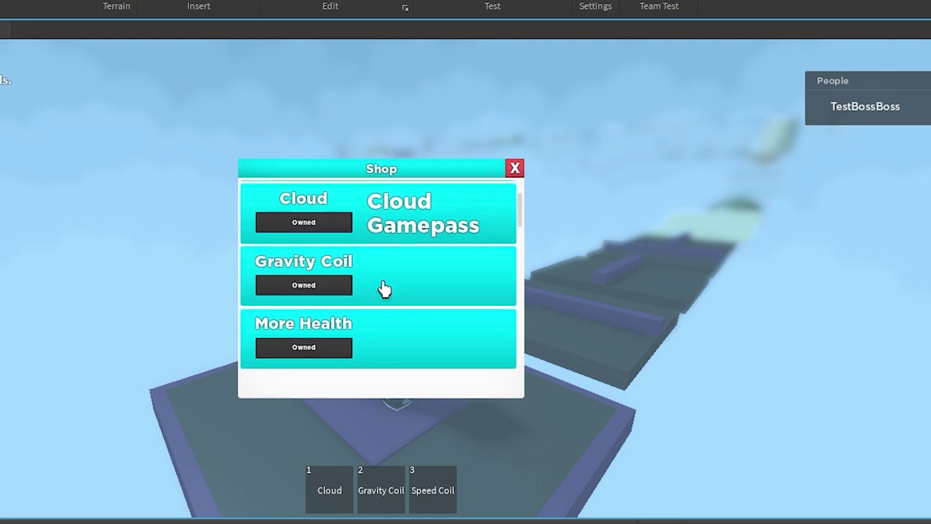
{"action": "scroll", "coordinate": [407, 276], "scroll_direction": "up", "scroll_amount": 2}
{"action": "left_click", "coordinate": [513, 172]}
Run the character through the obby stage and make a test purchase of Skip Stage for 3 Robux.
{"action": "right_click_drag", "start_coordinate": [465, 182], "coordinate": [467, 184]}
{"action": "key", "text": "w"}
{"action": "key", "text": "space"}
{"action": "key", "text": "w"}
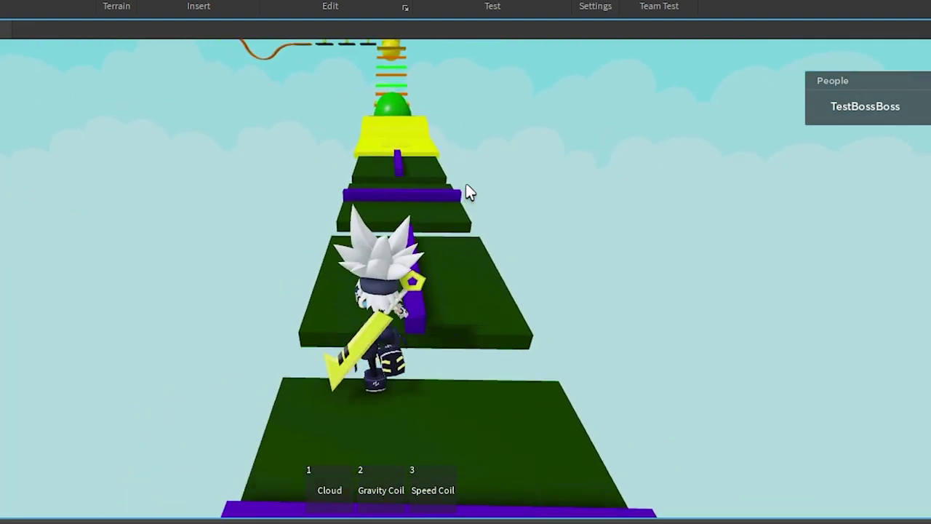
{"action": "key", "text": "w"}
{"action": "key", "text": "space"}
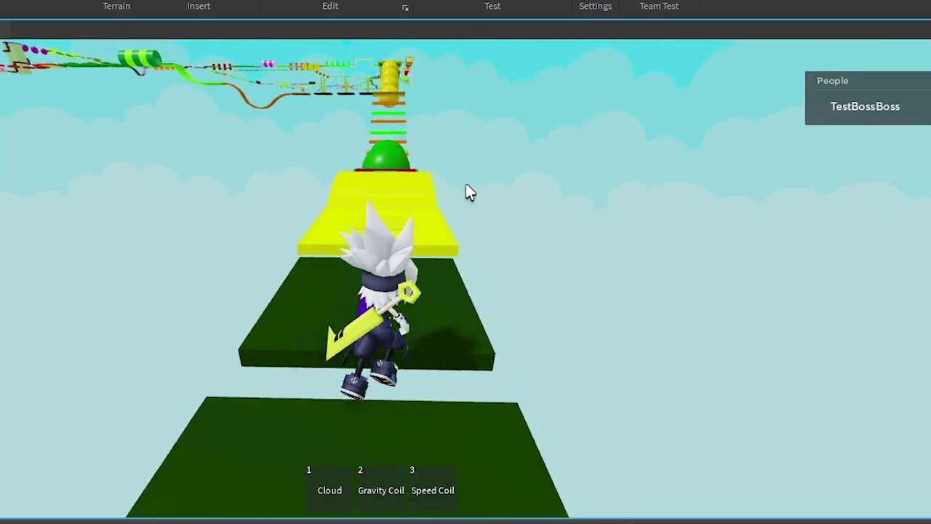
{"action": "right_click_drag", "start_coordinate": [466, 182], "coordinate": [466, 182]}
{"action": "key", "text": "w"}
{"action": "key", "text": "w"}
{"action": "key", "text": "1"}
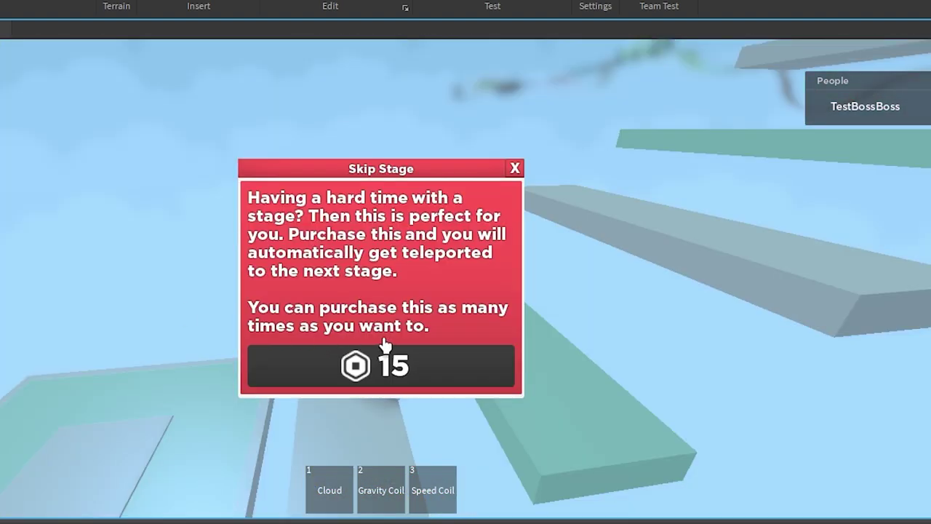
{"action": "left_click", "coordinate": [384, 367]}
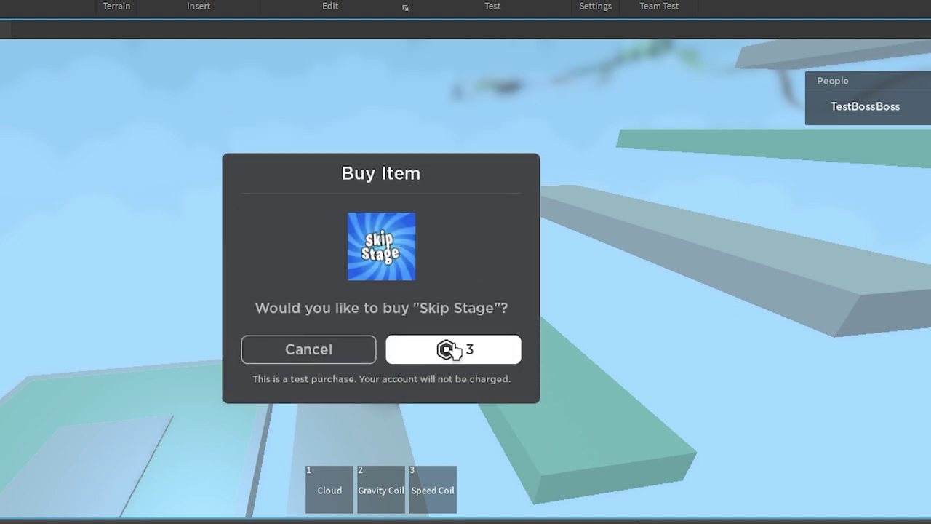
{"action": "left_click", "coordinate": [408, 356]}
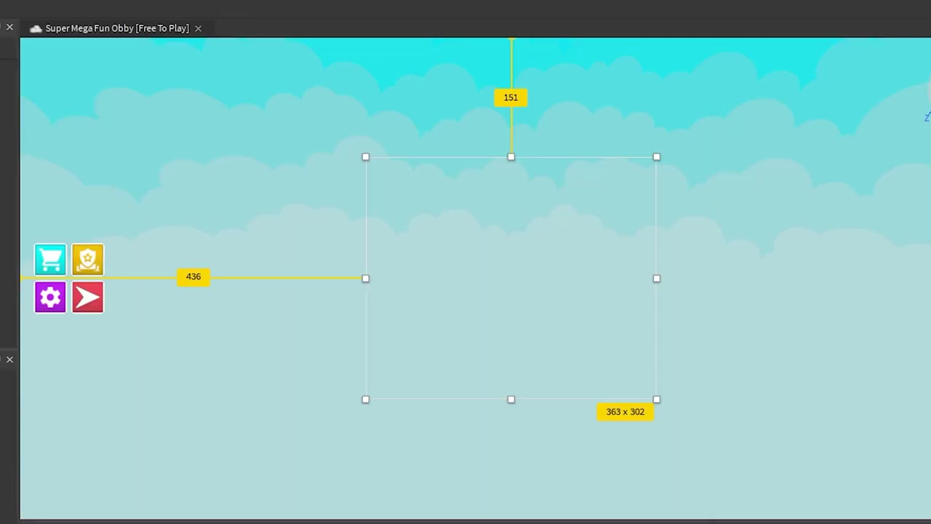
Set the text of the Price label in SkipFrame's Purchase button to 3.
{"action": "scroll", "coordinate": [709, 502], "scroll_direction": "down", "scroll_amount": 3}
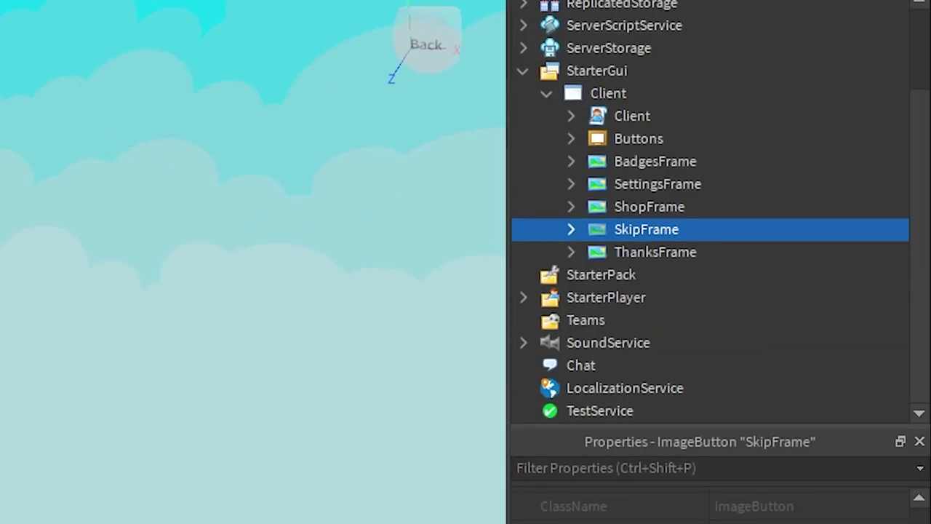
{"action": "left_click", "coordinate": [573, 229]}
{"action": "scroll", "coordinate": [610, 240], "scroll_direction": "down", "scroll_amount": 3}
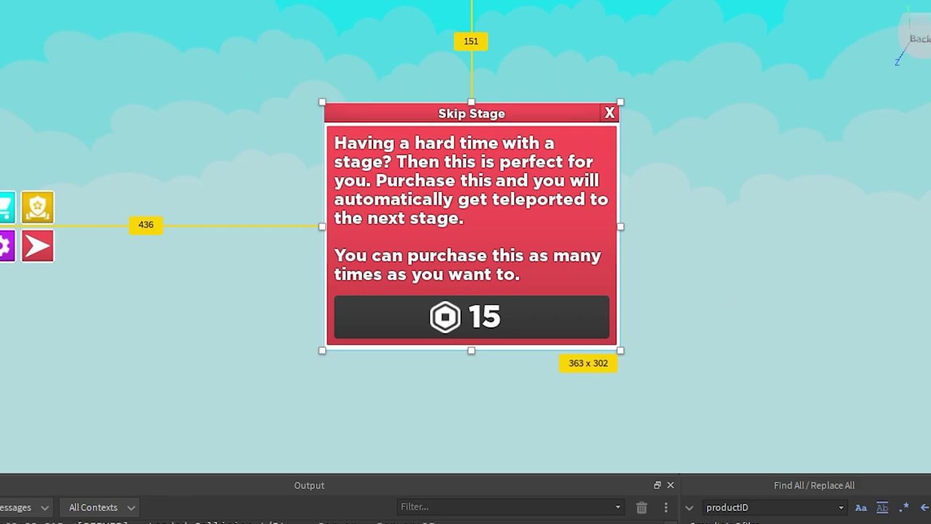
{"action": "left_click", "coordinate": [594, 255]}
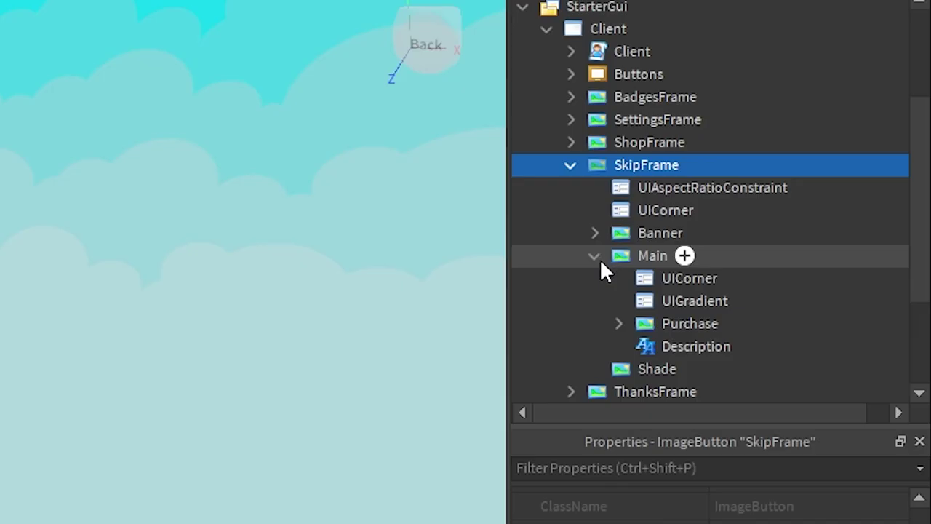
{"action": "left_click", "coordinate": [691, 345]}
{"action": "left_click", "coordinate": [619, 322]}
{"action": "scroll", "coordinate": [696, 327], "scroll_direction": "down", "scroll_amount": 2}
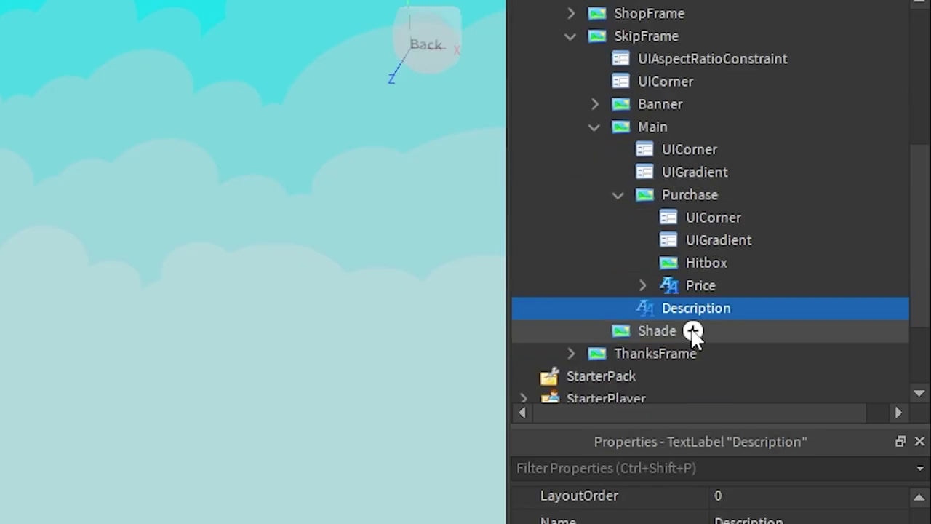
{"action": "left_click", "coordinate": [695, 285]}
{"action": "scroll", "coordinate": [700, 206], "scroll_direction": "down", "scroll_amount": 10}
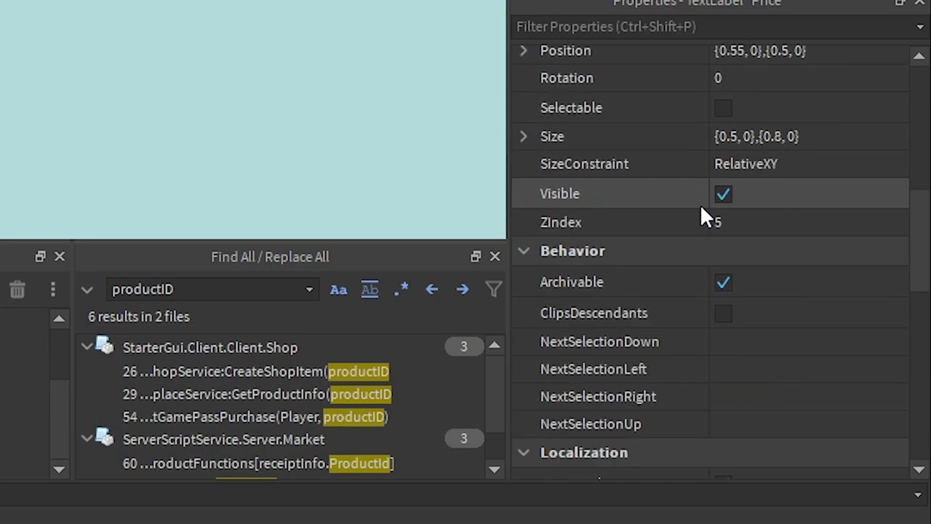
{"action": "left_click", "coordinate": [762, 446]}
{"action": "type", "text": "3"}
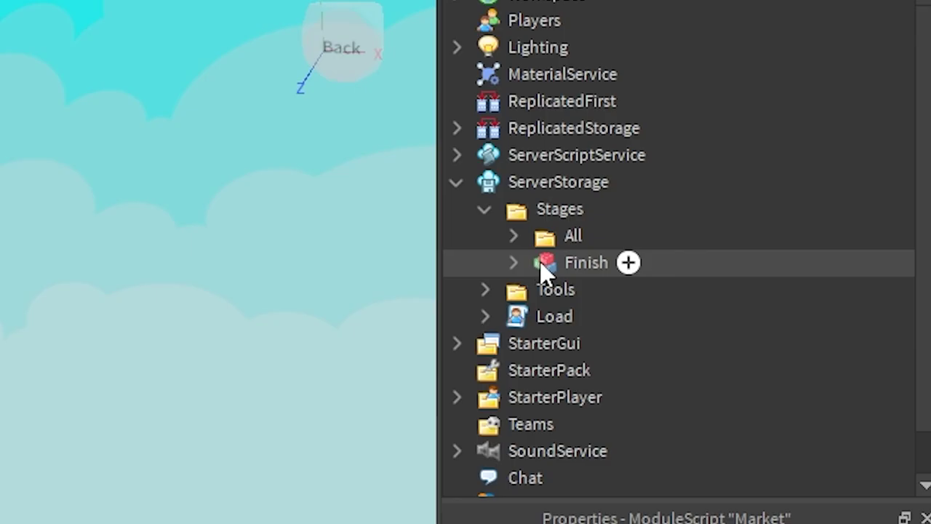
Move the Finish model from ServerStorage's Stages folder into Workspace and focus the view on its sign.
{"action": "left_click_drag", "start_coordinate": [549, 265], "coordinate": [538, 2]}
{"action": "key", "text": "f"}
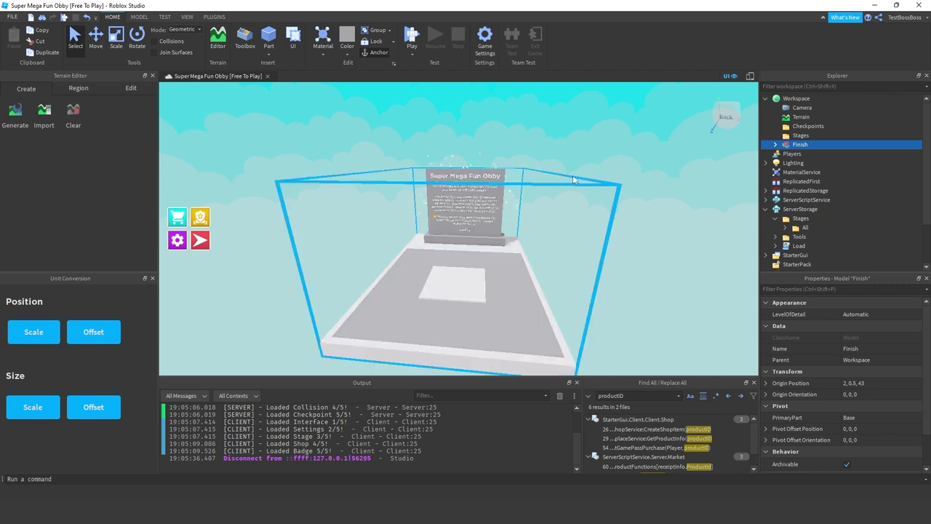
{"action": "scroll", "coordinate": [547, 202], "scroll_direction": "up", "scroll_amount": 5}
Insert "Shoutout to" before the credited name in the Finish sign's Description text and move the Finish model back into ServerStorage.
{"action": "left_click", "coordinate": [775, 144]}
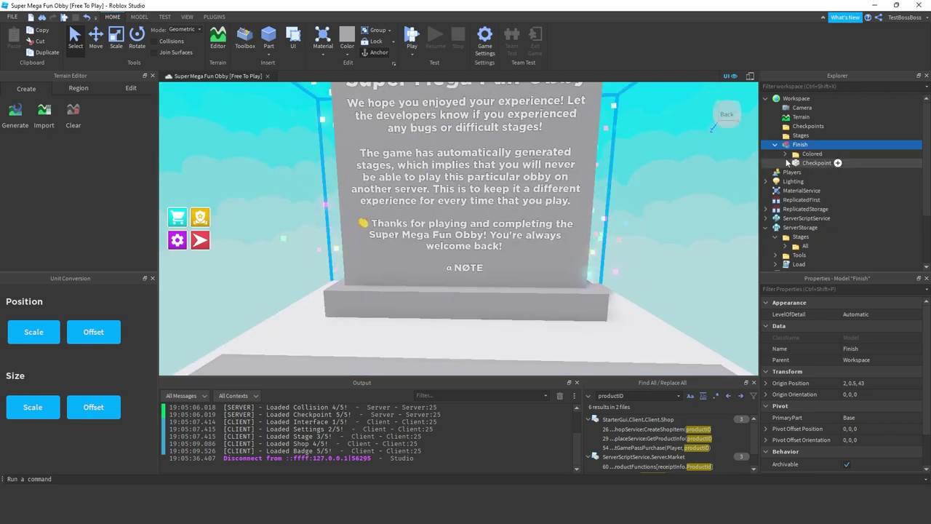
{"action": "left_click", "coordinate": [785, 153]}
{"action": "left_click", "coordinate": [795, 173]}
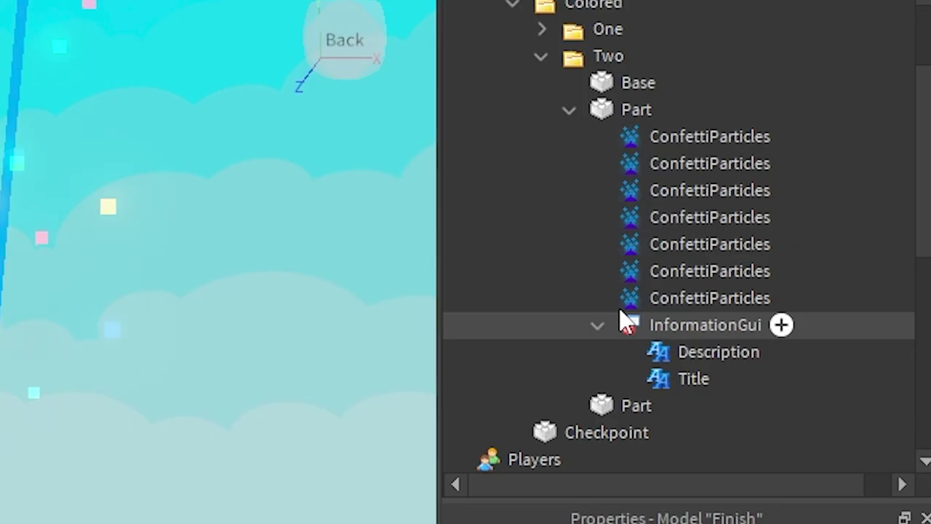
{"action": "scroll", "coordinate": [822, 211], "scroll_direction": "down", "scroll_amount": 1}
{"action": "left_click", "coordinate": [830, 195]}
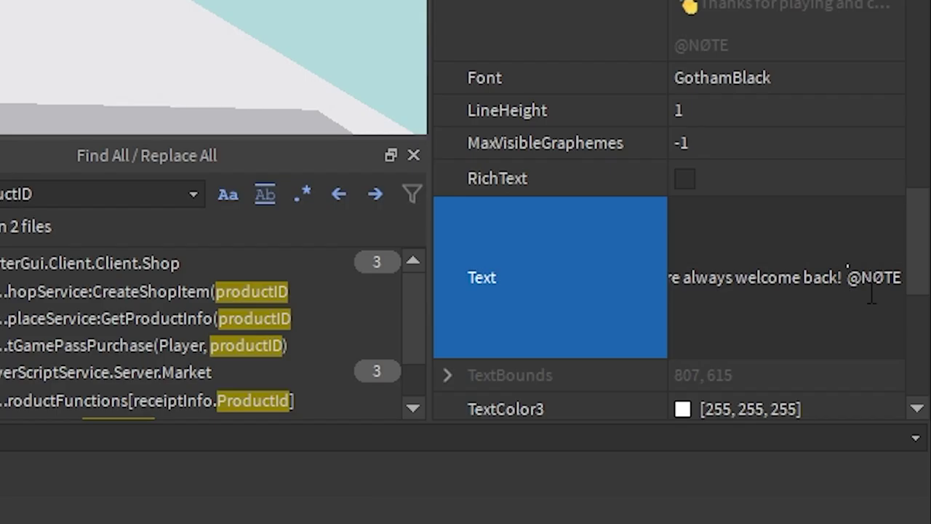
{"action": "type", "text": "Shoutout"}
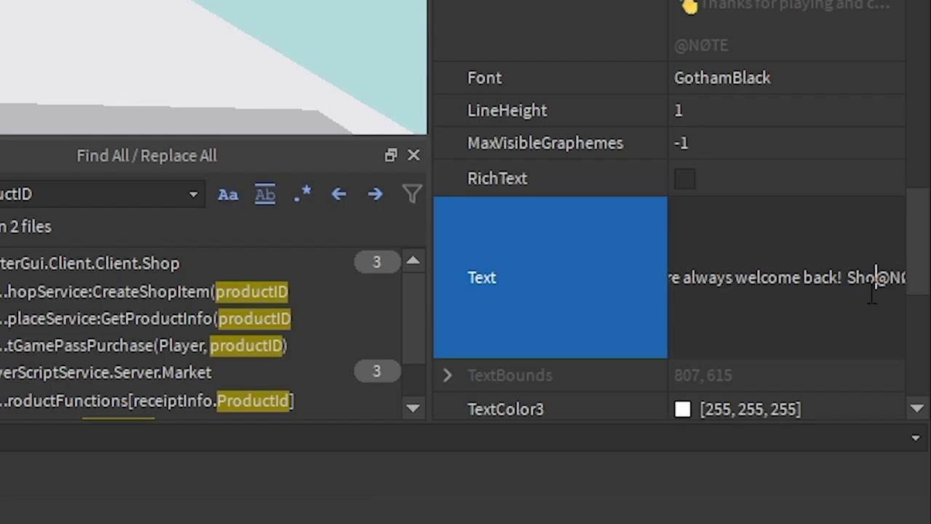
{"action": "type", "text": " to"}
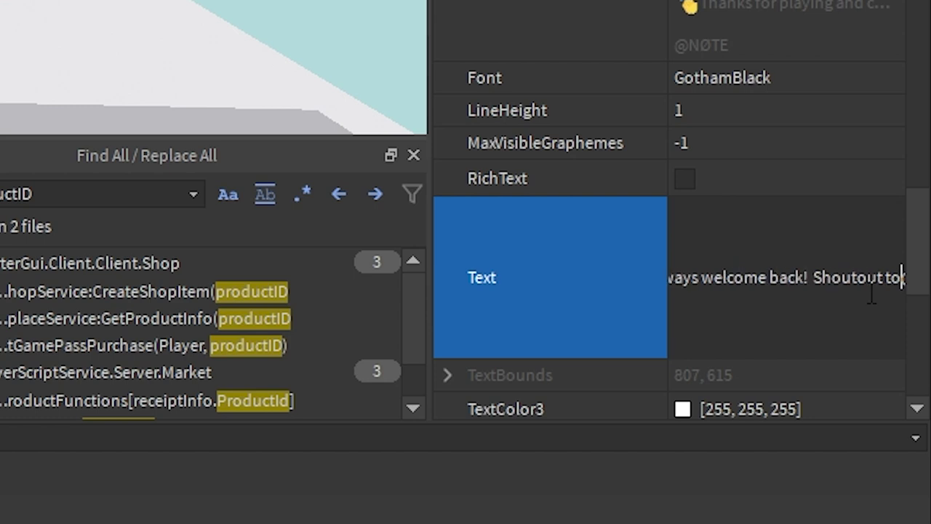
{"action": "key", "text": "Return"}
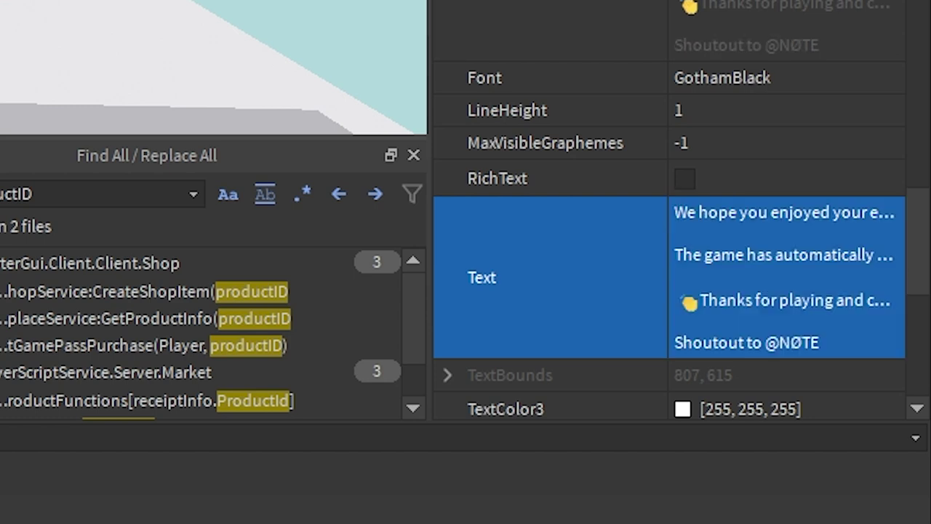
{"action": "left_click_drag", "start_coordinate": [800, 144], "coordinate": [803, 211]}
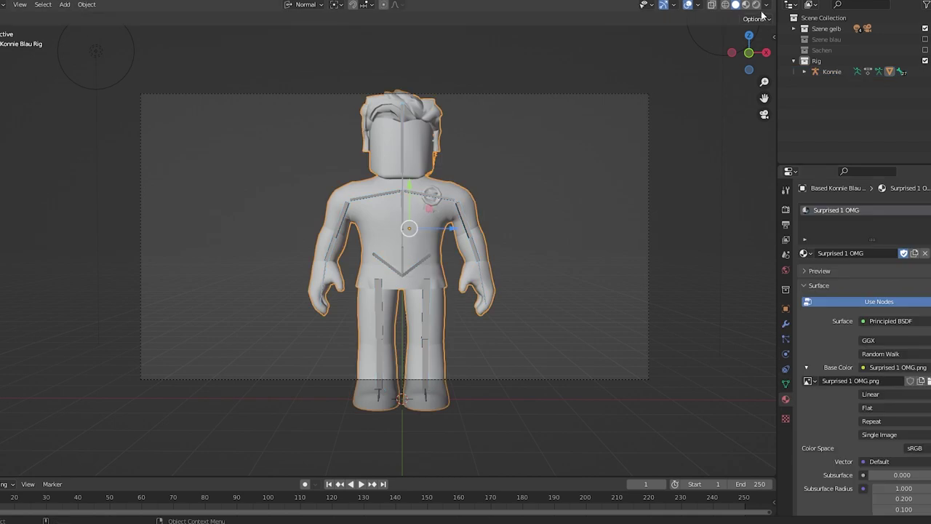
Switch to Blender, show the character with rendered viewport shading and rotate its left thigh bone for a running pose.
{"action": "left_click", "coordinate": [756, 4]}
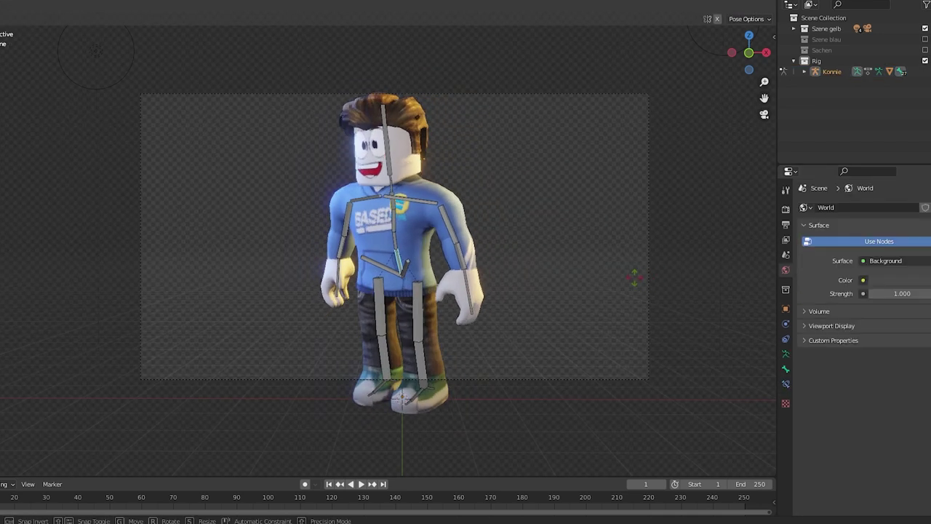
{"action": "left_click", "coordinate": [437, 312]}
{"action": "left_click", "coordinate": [437, 312]}
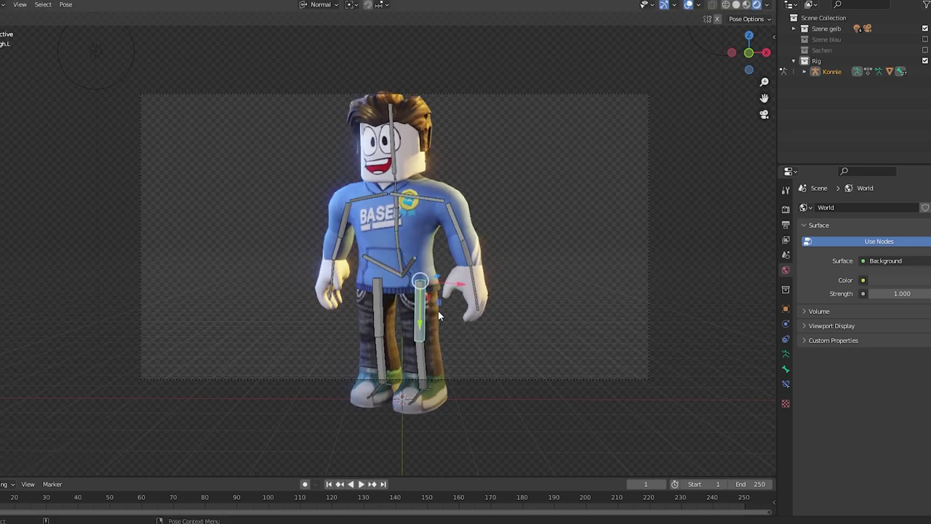
{"action": "key", "text": "r"}
{"action": "key", "text": "y"}
{"action": "key", "text": "y"}
{"action": "left_click", "coordinate": [564, 288]}
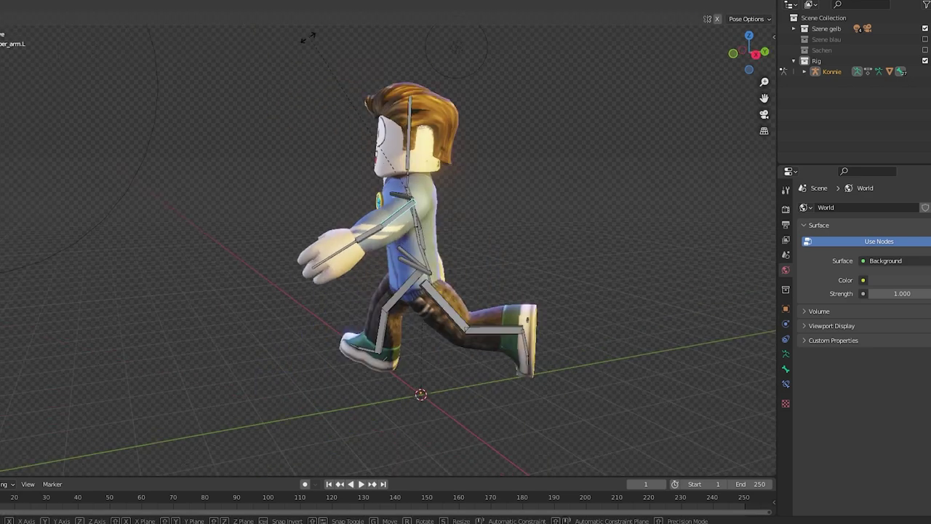
Rotate the character's arm, hand and head bones to complete the running pose.
{"action": "left_click", "coordinate": [357, 175]}
{"action": "middle_click_drag", "start_coordinate": [357, 174], "coordinate": [279, 234]}
{"action": "key", "text": "r"}
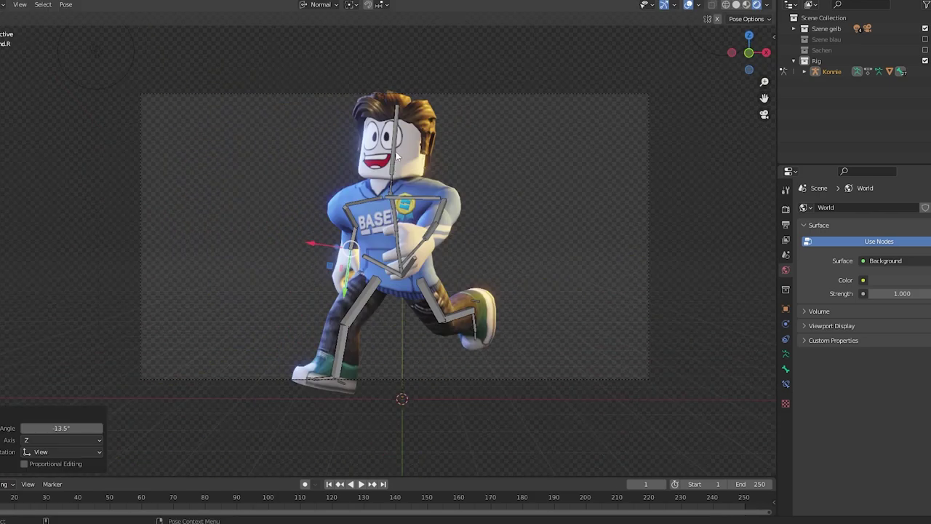
{"action": "left_click", "coordinate": [396, 153]}
{"action": "key", "text": "r"}
{"action": "left_click", "coordinate": [501, 97]}
{"action": "key", "text": "r"}
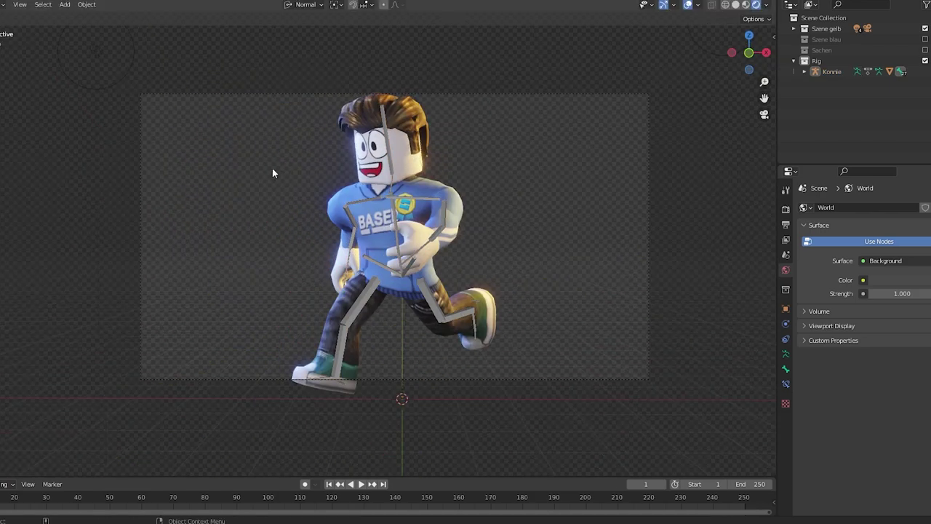
Select the whole posed character rig and reposition it farther back and slightly right of centre in the camera frame.
{"action": "left_click_drag", "start_coordinate": [260, 141], "coordinate": [580, 343]}
{"action": "key", "text": "g"}
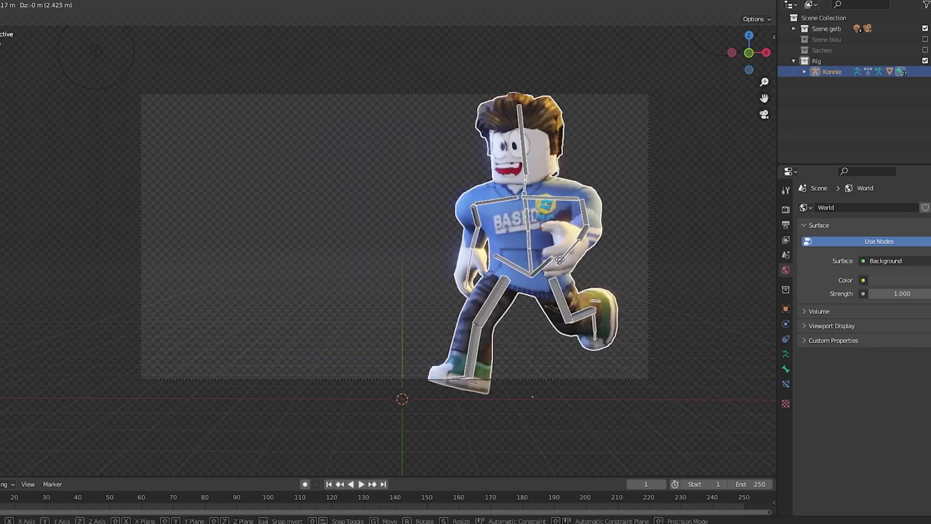
{"action": "left_click", "coordinate": [598, 251]}
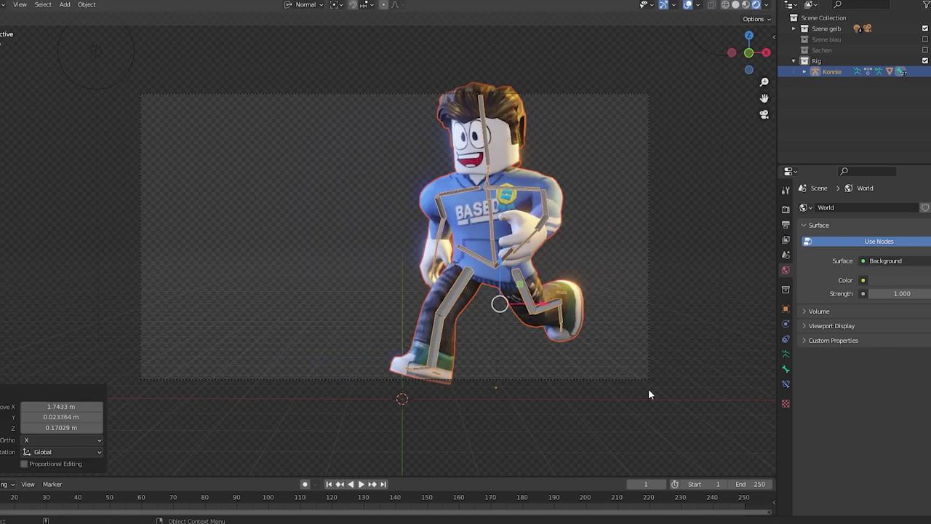
{"action": "key", "text": "ctrl+z"}
{"action": "key", "text": "ctrl+z"}
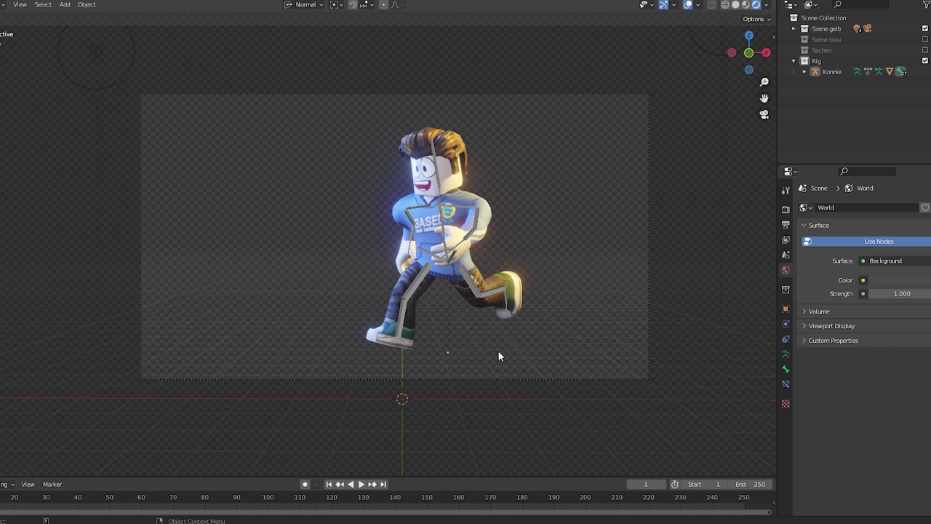
Add a 2 m cube, flatten it vertically into a platform and place it under the character's front foot.
{"action": "key", "text": "shift+a"}
{"action": "left_click", "coordinate": [541, 320]}
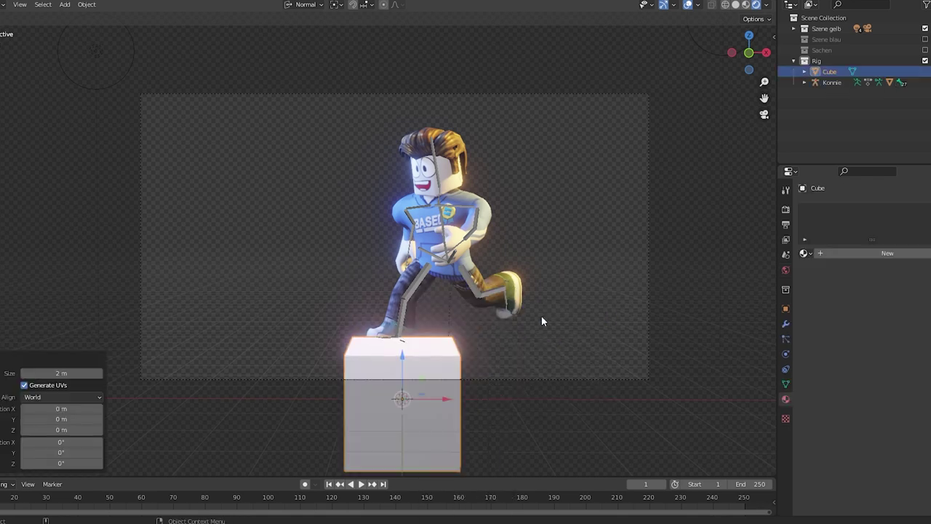
{"action": "key", "text": "s"}
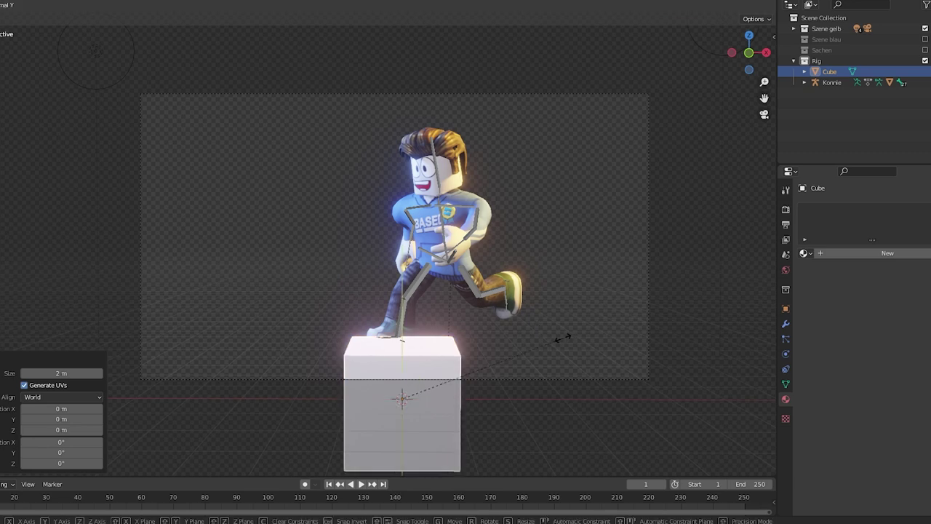
{"action": "key", "text": "z"}
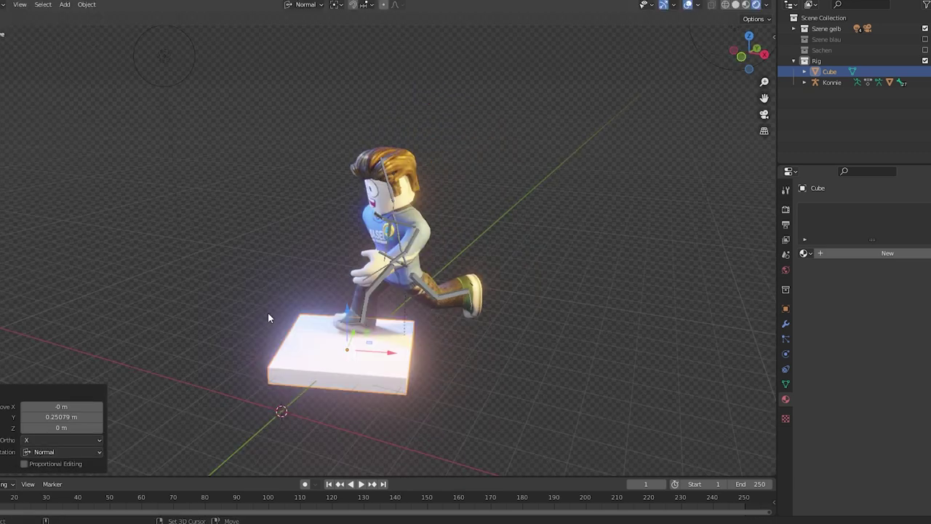
Give the platform a new material with a blue base color.
{"action": "left_click", "coordinate": [871, 252]}
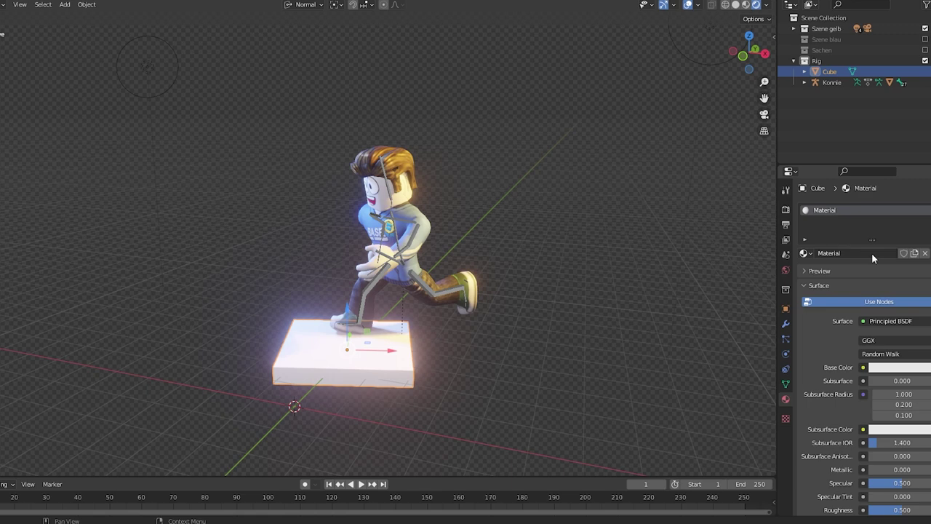
{"action": "left_click", "coordinate": [891, 368]}
{"action": "left_click_drag", "start_coordinate": [886, 263], "coordinate": [891, 219]}
Duplicate the platform twice along the X axis, with a yellow copy behind the character and a magenta copy ahead of it.
{"action": "key", "text": "shift+d"}
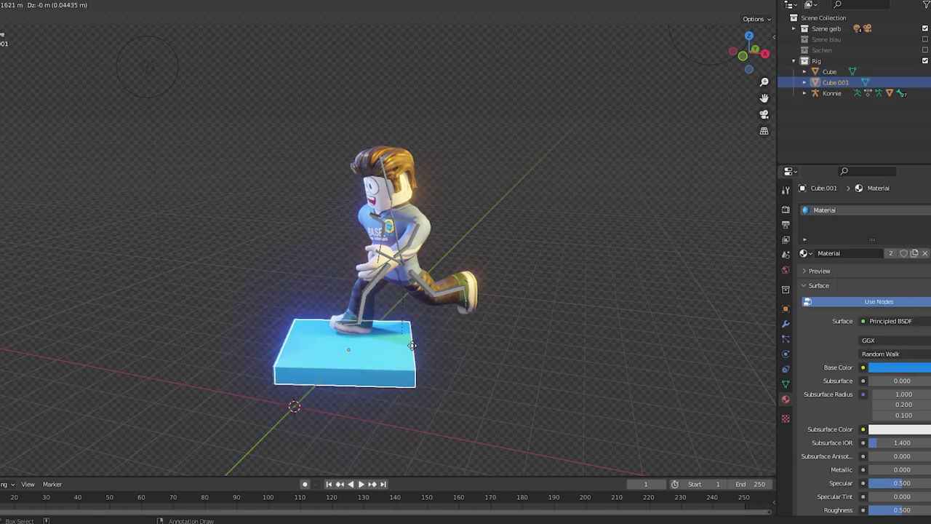
{"action": "key", "text": "x"}
{"action": "left_click", "coordinate": [606, 347]}
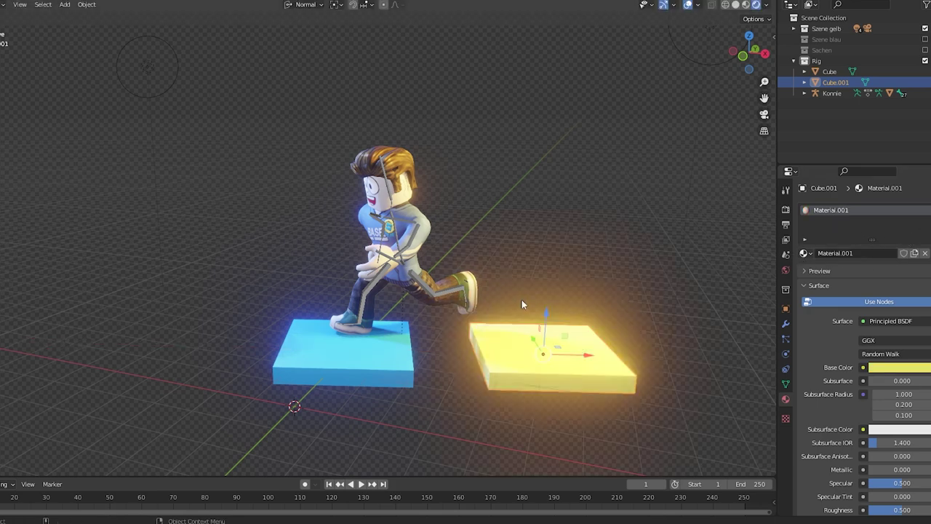
{"action": "key", "text": "shift+d"}
{"action": "key", "text": "x"}
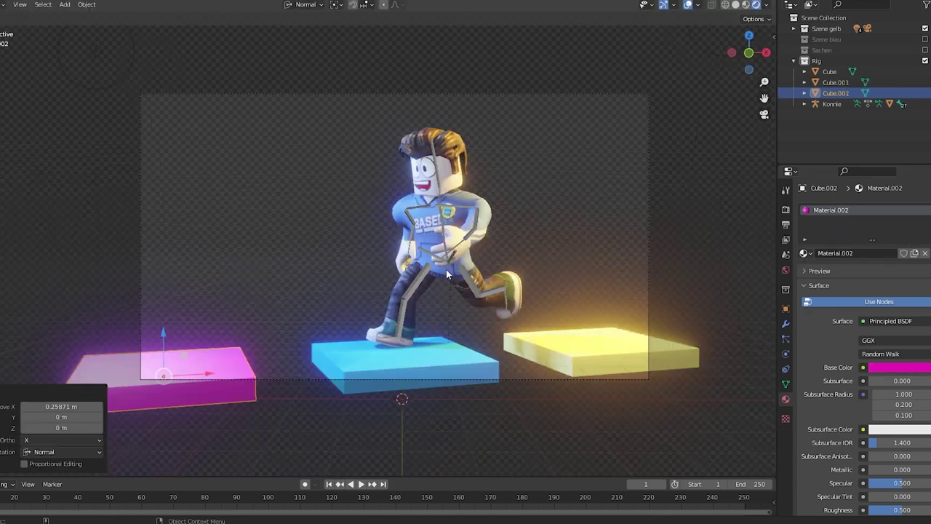
Render the scene, switch to Photoshop and place the render dwdwdled.png in the 1920 × 1080 px document.
{"action": "key", "text": "F12"}
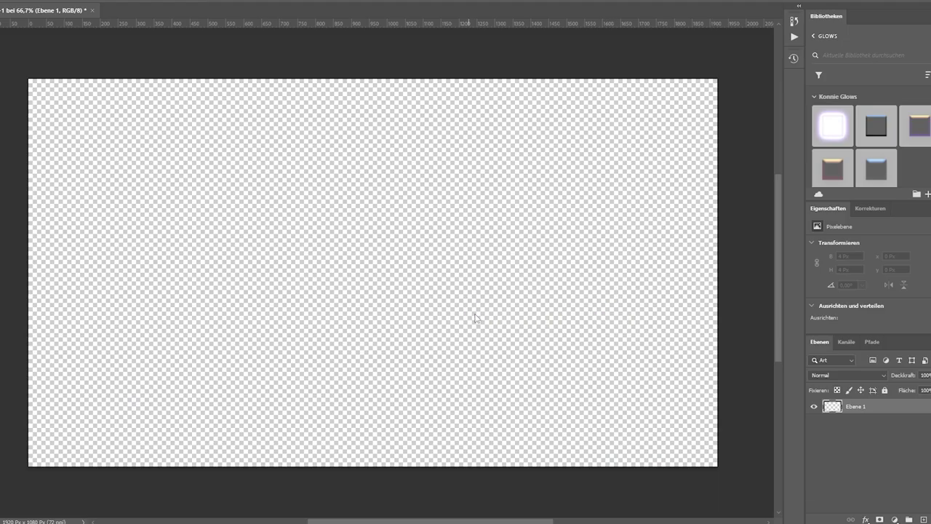
{"action": "key", "text": "Return"}
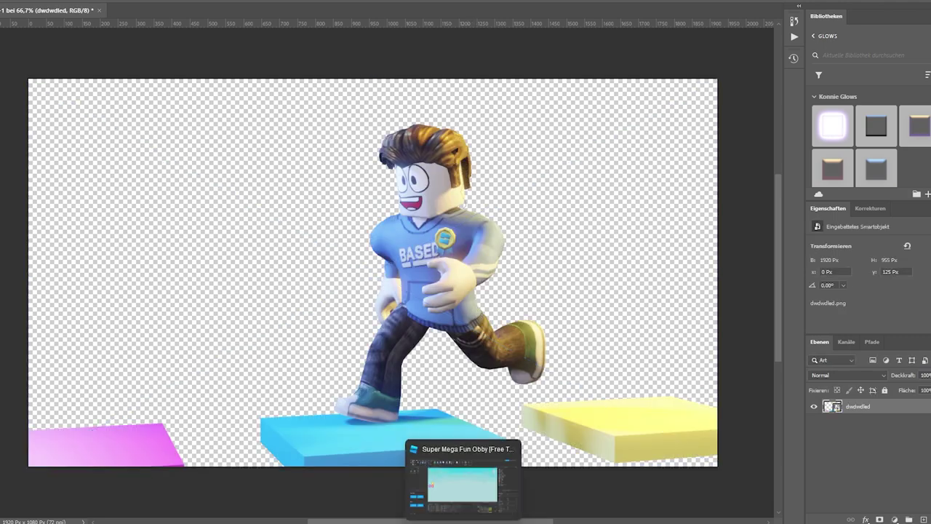
Switch to Roblox Studio, playtest the game in server view and capture a screenshot of the obby course against the sky.
{"action": "left_click", "coordinate": [464, 521]}
{"action": "left_click", "coordinate": [372, 15]}
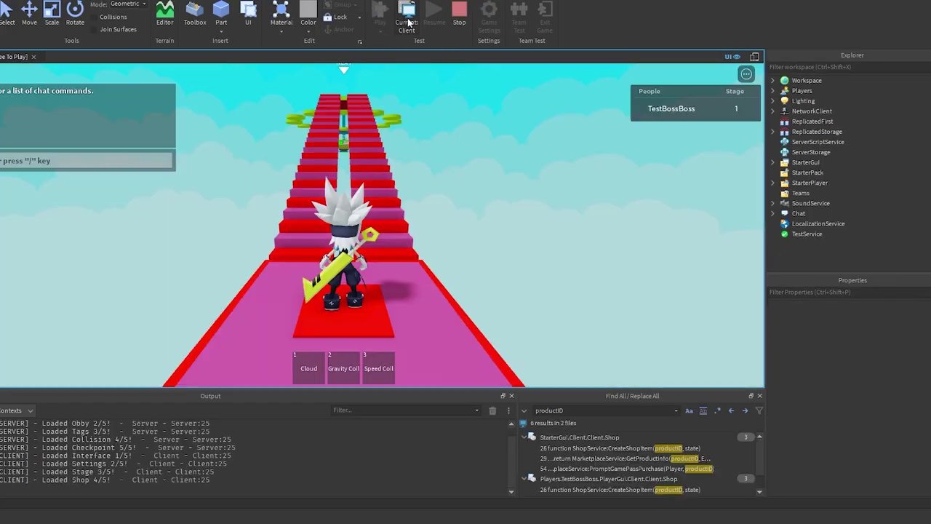
{"action": "left_click", "coordinate": [407, 22]}
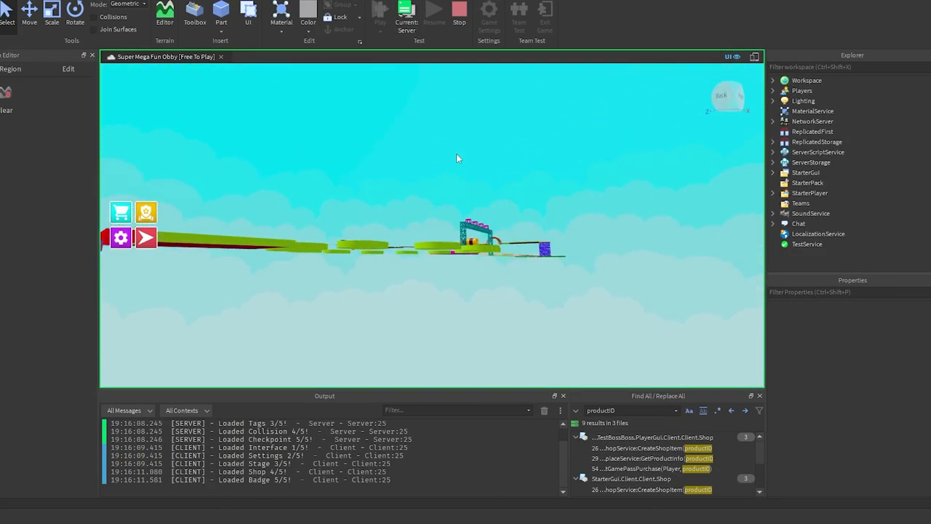
{"action": "key", "text": "super+shift+s"}
{"action": "left_click_drag", "start_coordinate": [181, 78], "coordinate": [688, 372]}
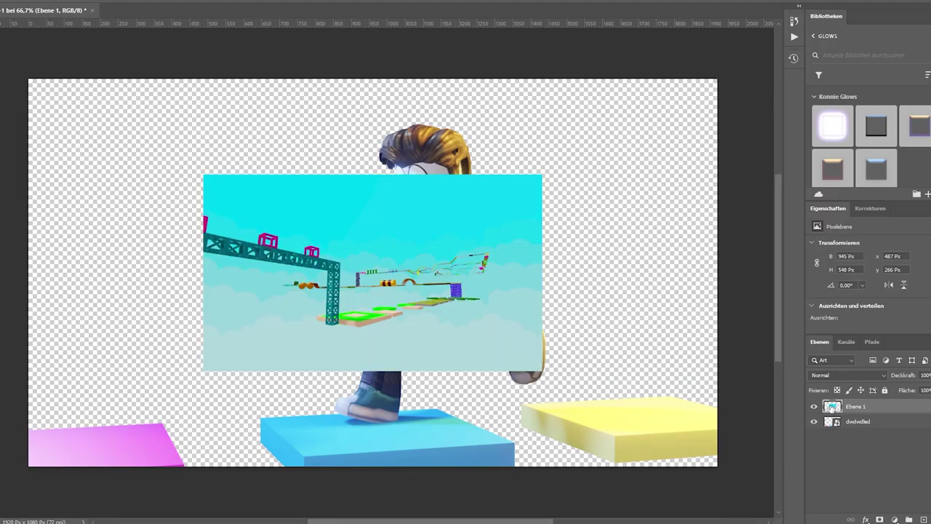
Enlarge the pasted obby screenshot in Photoshop to about 1937 × 1122 px to fill the canvas and move it beneath the character layer.
{"action": "key", "text": "ctrl+t"}
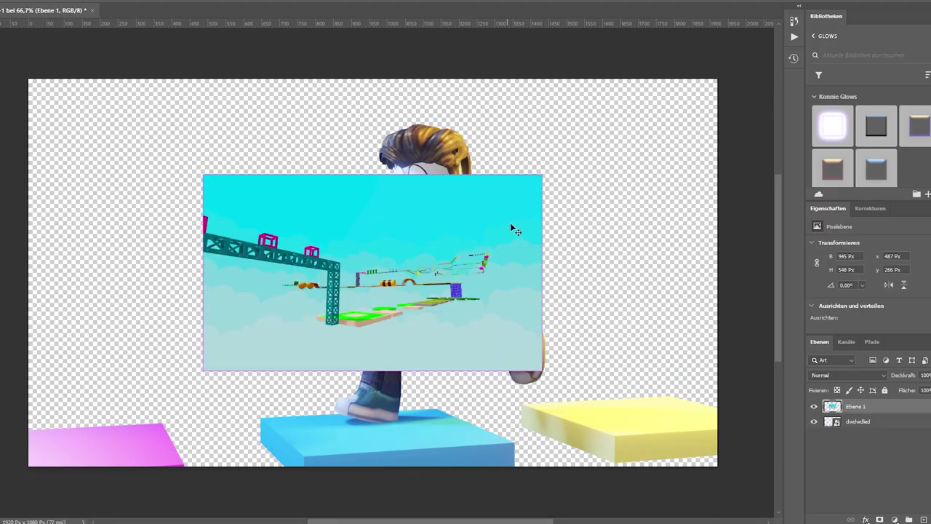
{"action": "left_click_drag", "start_coordinate": [541, 175], "coordinate": [725, 80]}
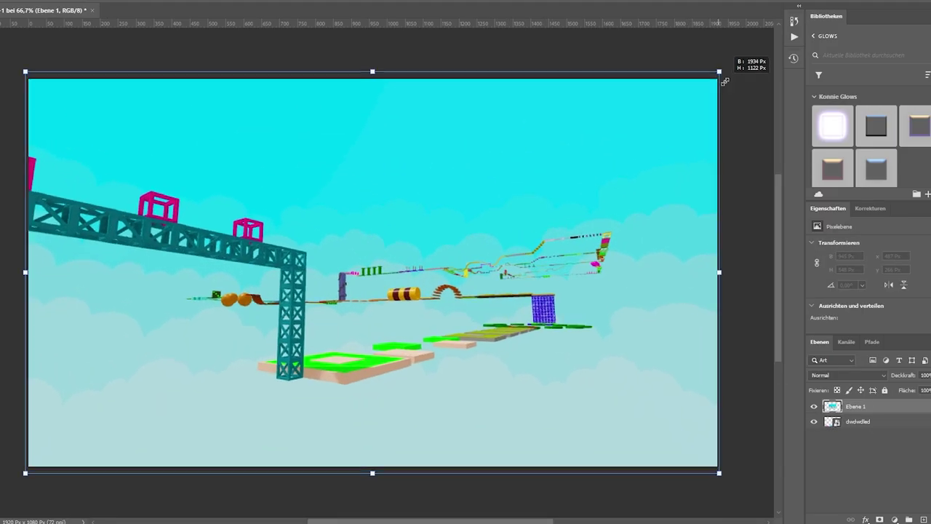
{"action": "key", "text": "Return"}
{"action": "key", "text": "ctrl+bracketleft"}
{"action": "scroll", "coordinate": [444, 240], "scroll_direction": "down", "scroll_amount": 3, "text": "alt"}
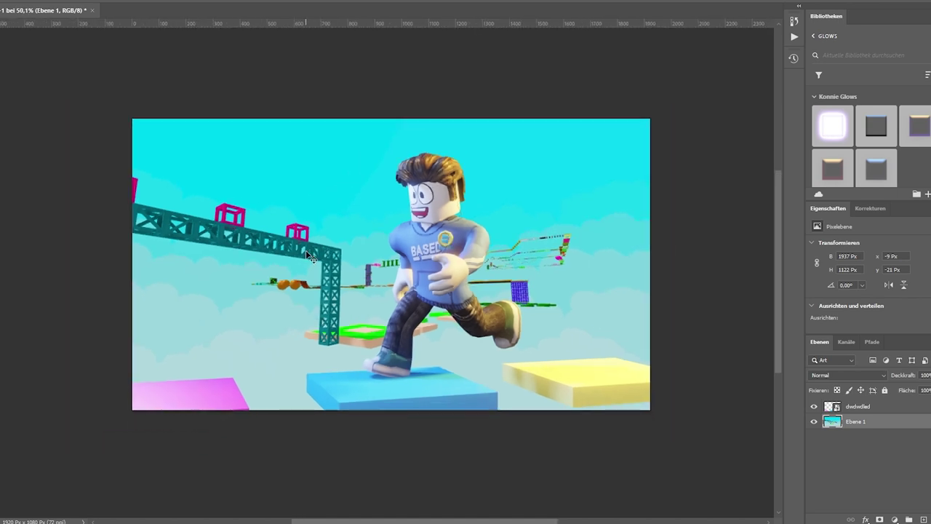
Flip the obby background horizontally and adjust its tones with a Curves adjustment layer.
{"action": "key", "text": "ctrl+t"}
{"action": "right_click", "coordinate": [342, 238]}
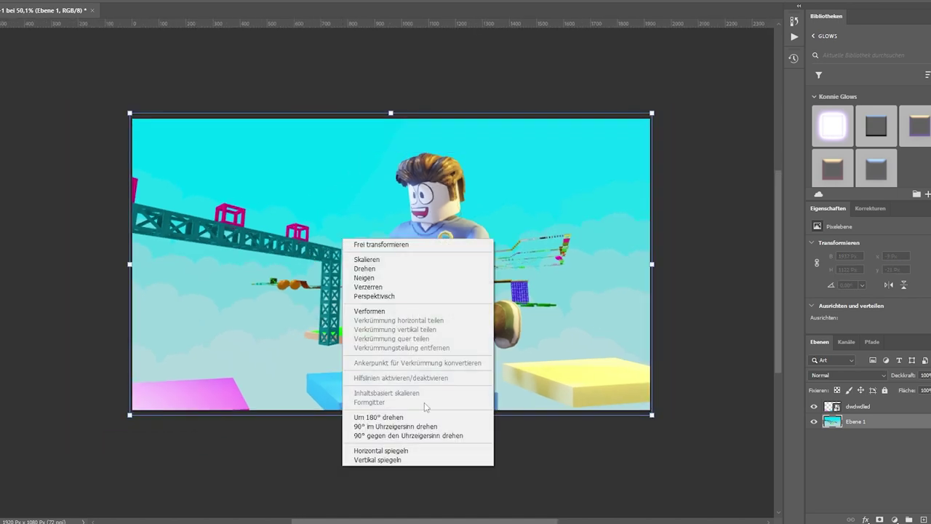
{"action": "left_click", "coordinate": [405, 450]}
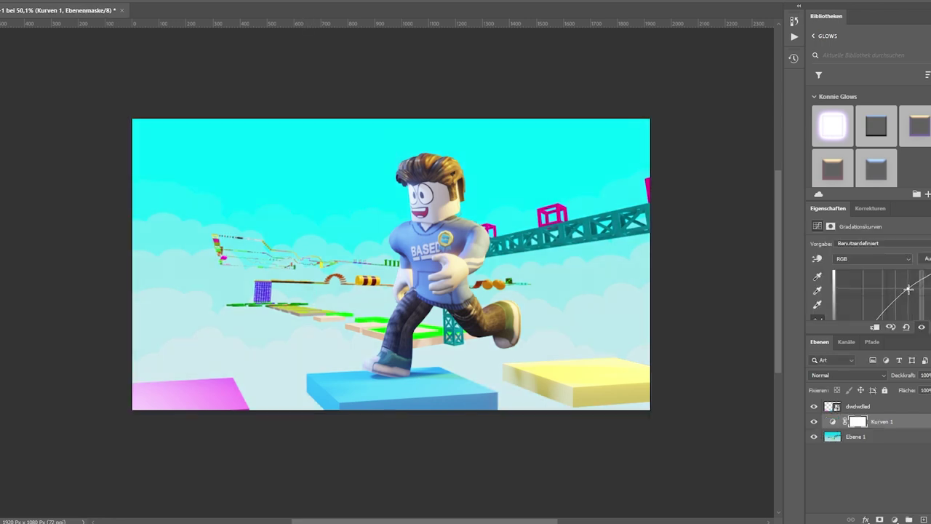
{"action": "left_click_drag", "start_coordinate": [908, 288], "coordinate": [855, 318]}
{"action": "scroll", "coordinate": [887, 298], "scroll_direction": "down", "scroll_amount": 1}
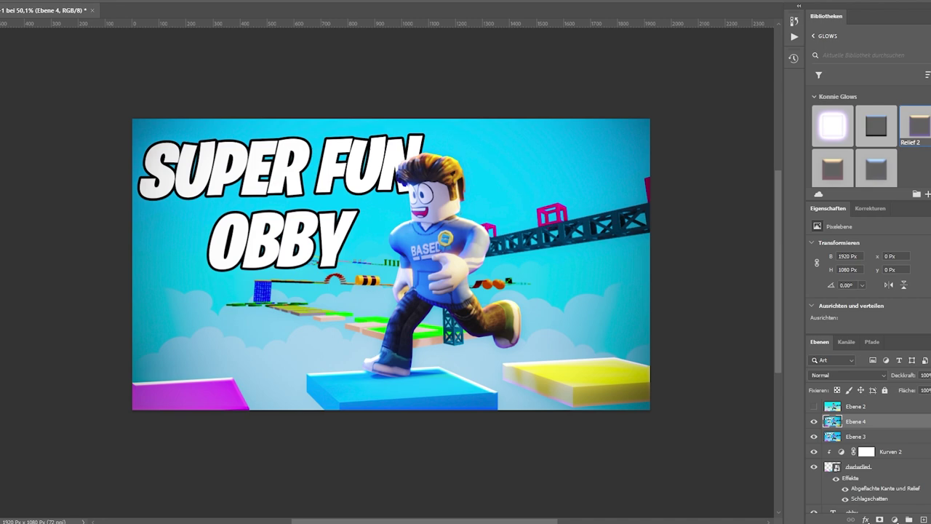
Refit the artwork to a square 1098 × 1098 px canvas and export it as a JPG with quality Gut.
{"action": "key", "text": "ctrl+t"}
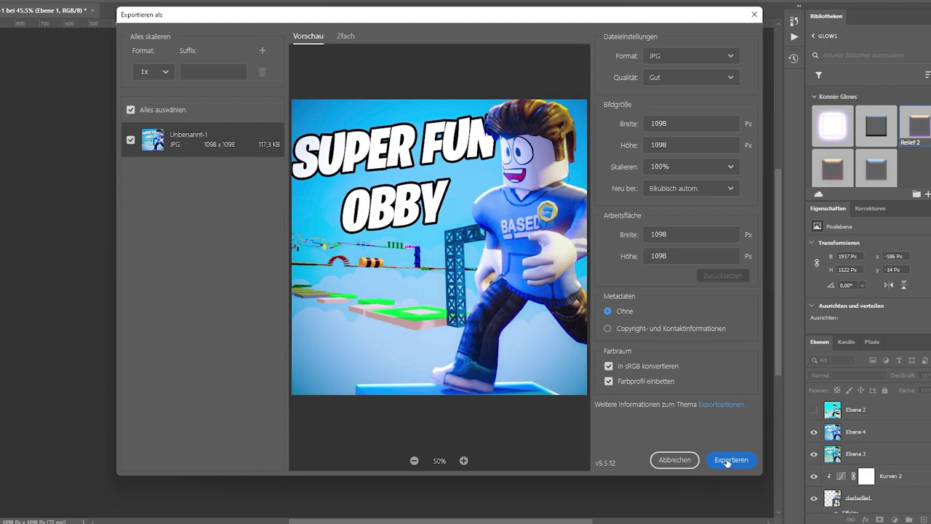
{"action": "left_click", "coordinate": [729, 460]}
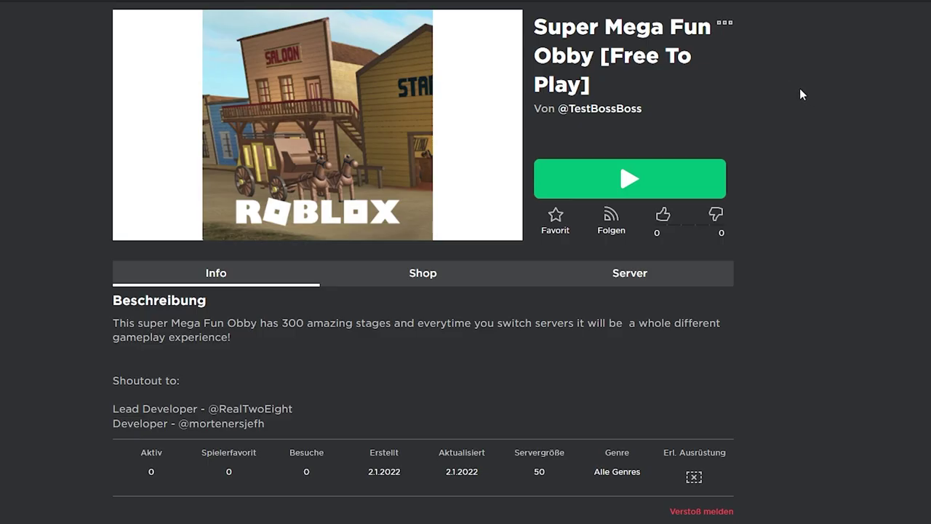
Configure the Super Mega Fun Obby place and upload SFO Bild.jpg as its icon image.
{"action": "left_click", "coordinate": [724, 23]}
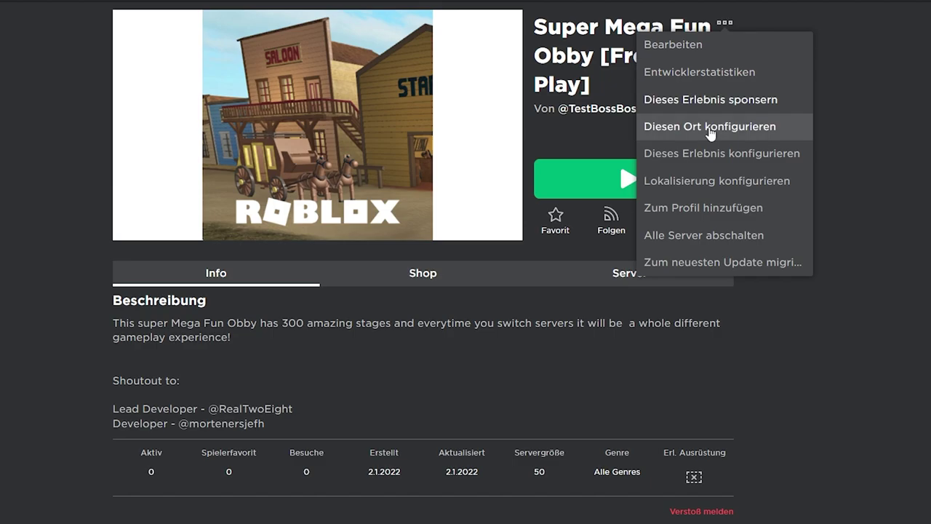
{"action": "left_click", "coordinate": [678, 126]}
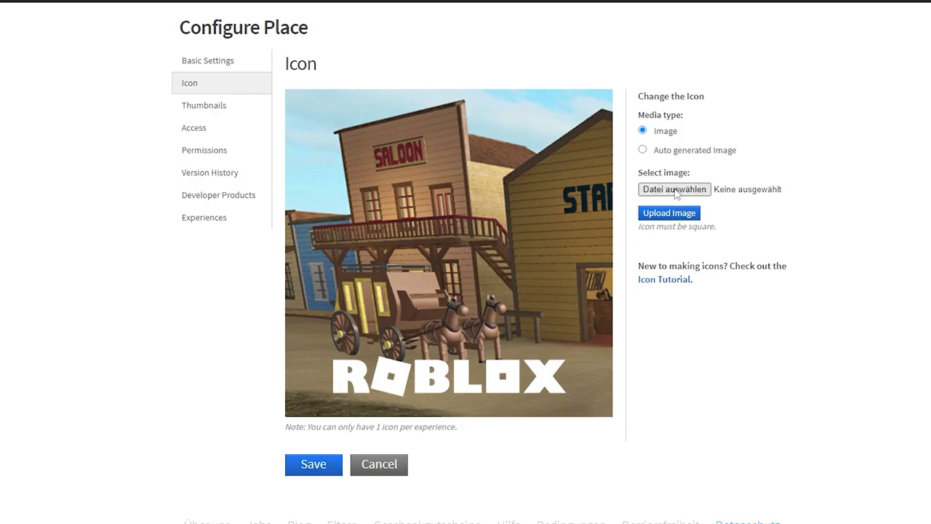
{"action": "left_click", "coordinate": [674, 190]}
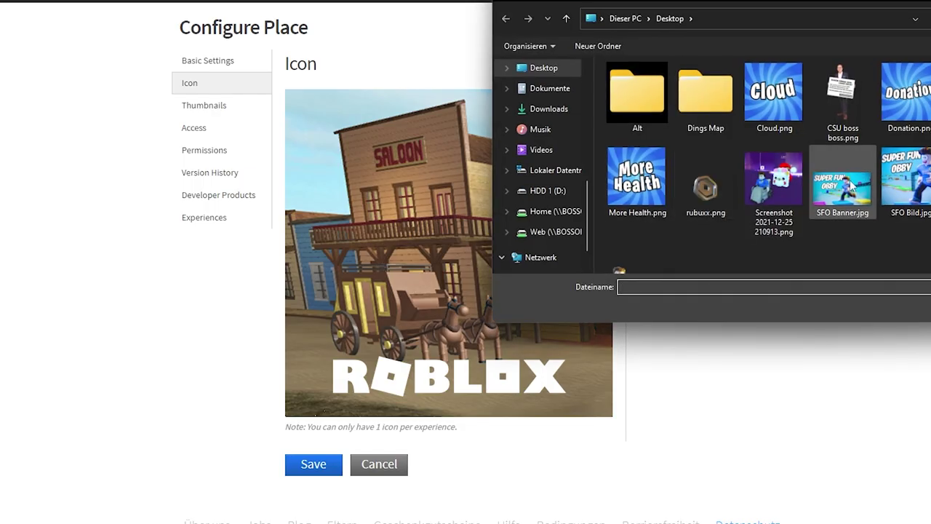
{"action": "left_click", "coordinate": [905, 180]}
{"action": "key", "text": "Return"}
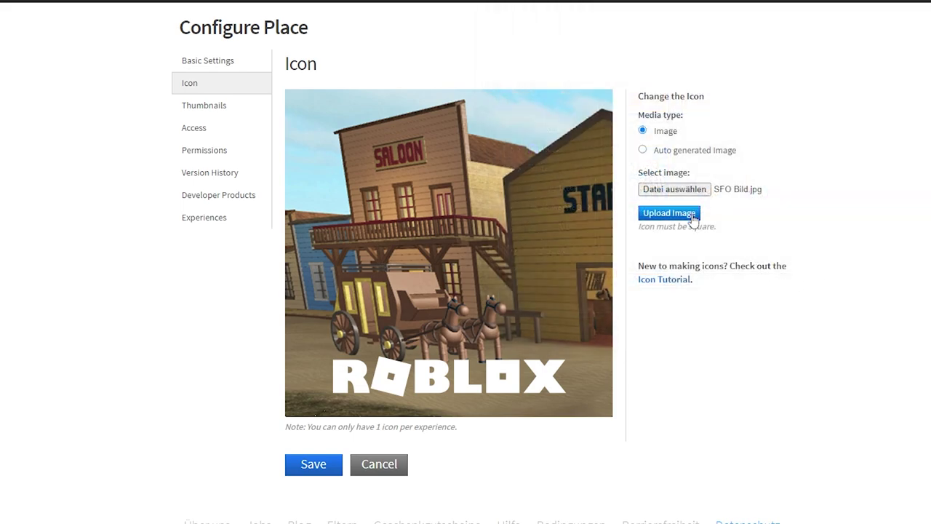
{"action": "left_click", "coordinate": [668, 212]}
{"action": "left_click", "coordinate": [444, 324]}
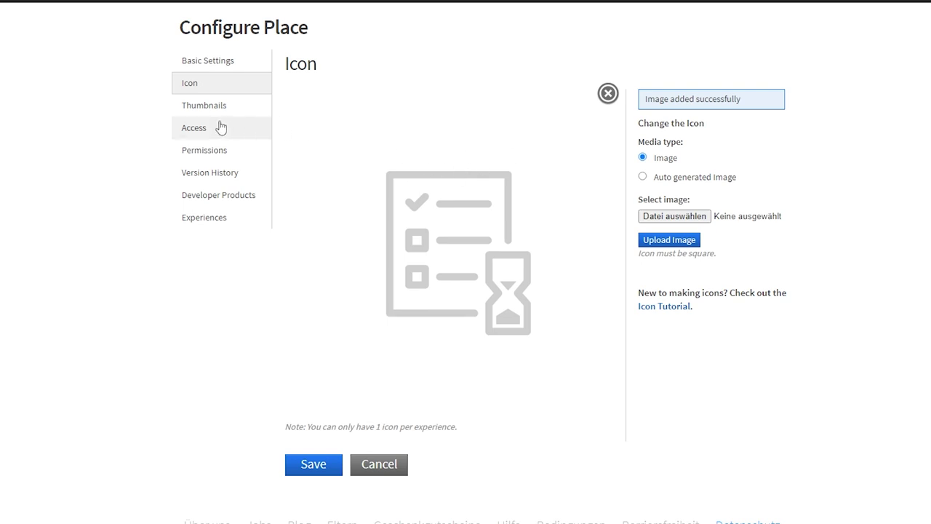
Add SFO Banner.jpg as a new image thumbnail for the place, submit it for moderation and save the configuration.
{"action": "left_click", "coordinate": [198, 108]}
{"action": "left_click", "coordinate": [620, 211]}
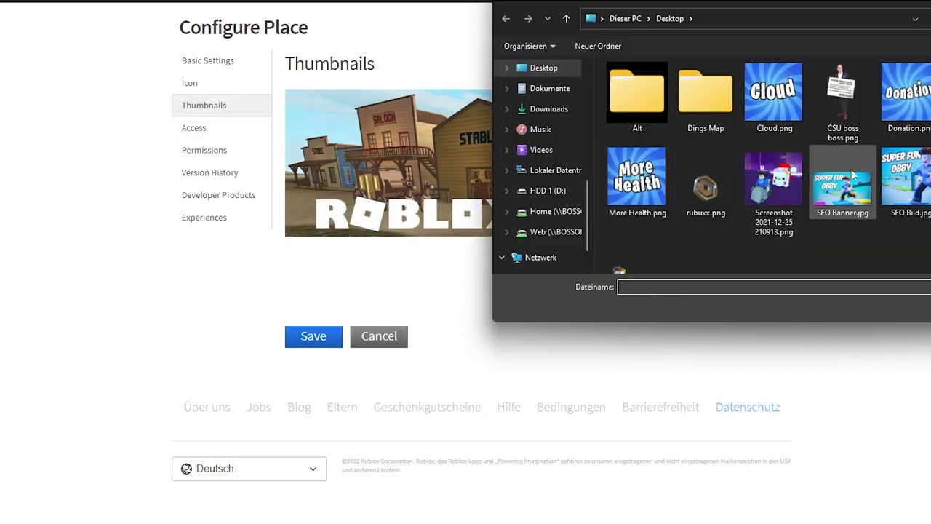
{"action": "double_click", "coordinate": [851, 181]}
{"action": "left_click", "coordinate": [619, 234]}
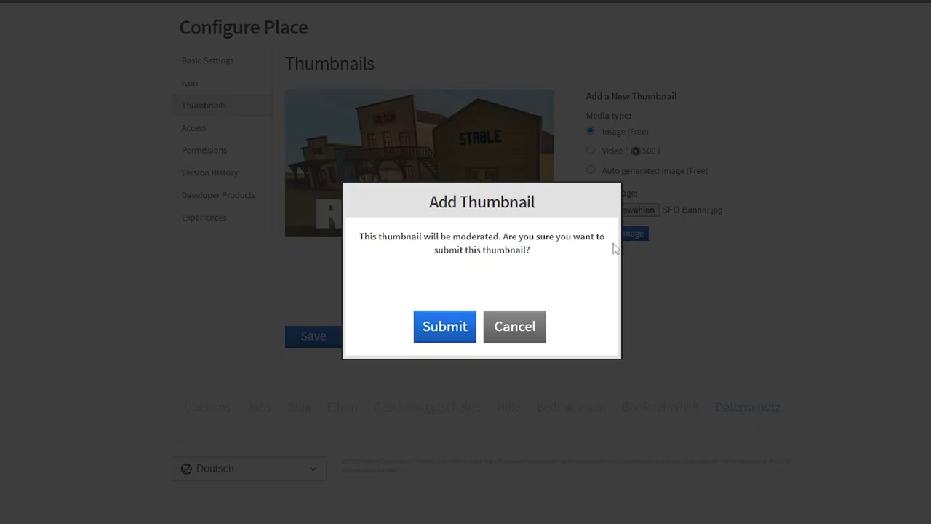
{"action": "left_click", "coordinate": [440, 336]}
{"action": "left_click", "coordinate": [314, 336]}
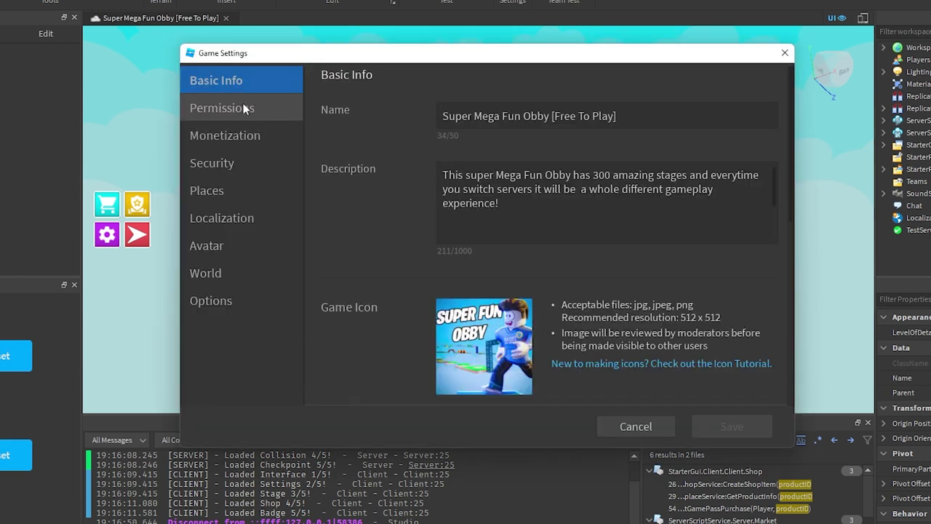
In Roblox Studio's Game Settings, set the game's playability permission to Public and save the settings.
{"action": "left_click", "coordinate": [245, 108]}
{"action": "left_click", "coordinate": [451, 153]}
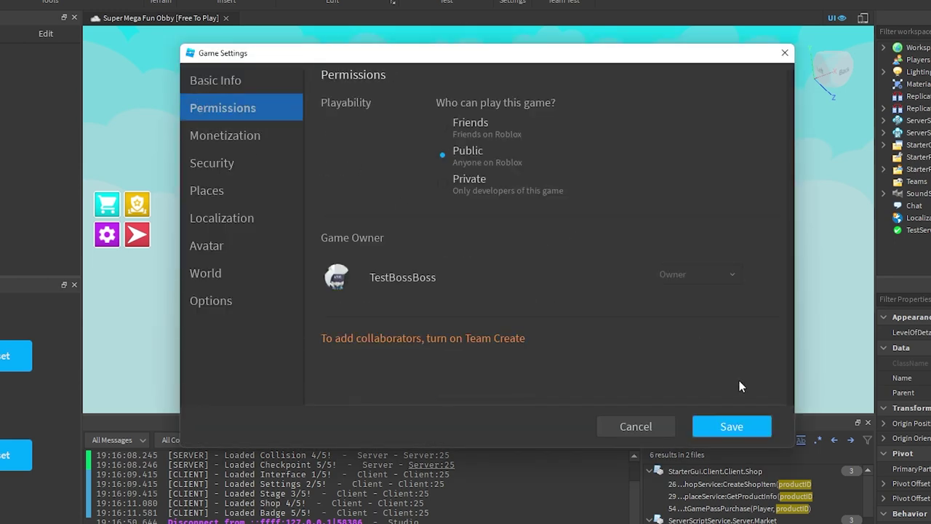
{"action": "left_click", "coordinate": [732, 426]}
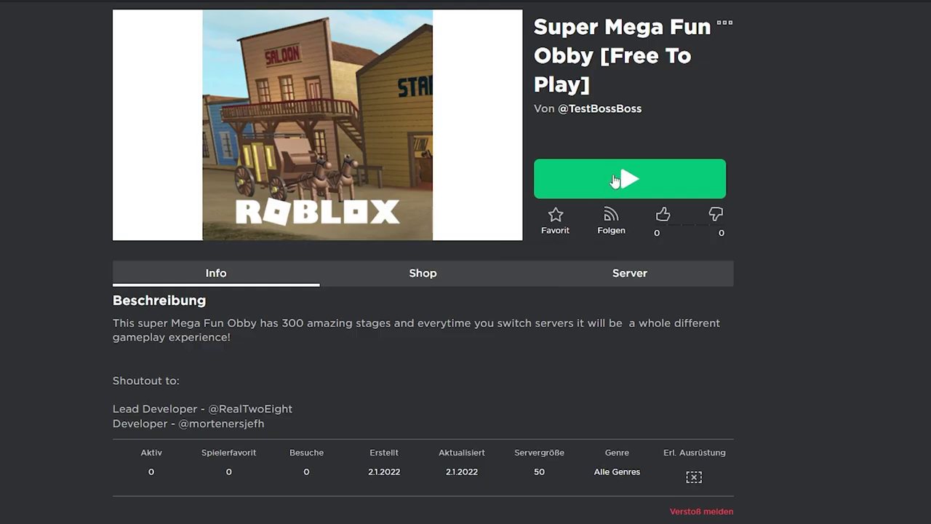
Playtest the live game from its Roblox page, moving the character and checking the shop window, and leave the game.
{"action": "left_click", "coordinate": [614, 179]}
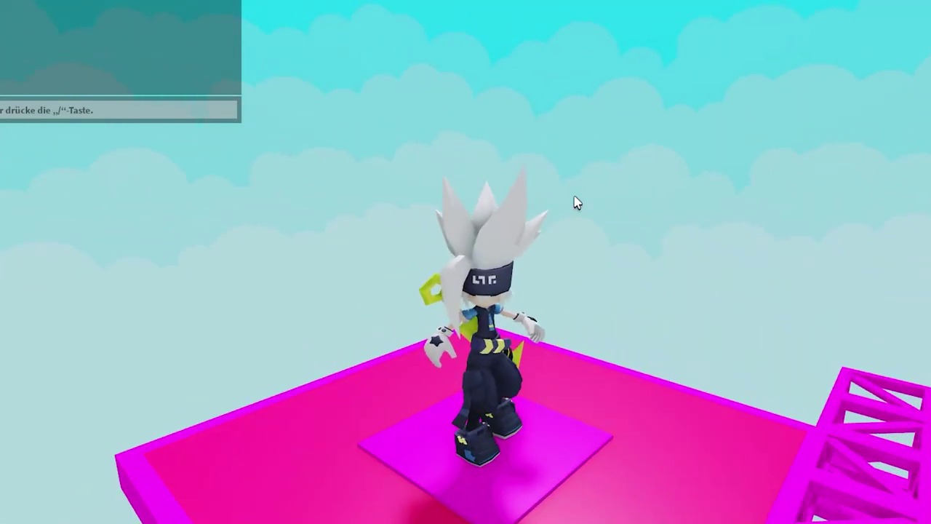
{"action": "key", "text": "w"}
{"action": "right_click_drag", "start_coordinate": [574, 196], "coordinate": [574, 196]}
{"action": "key", "text": "space"}
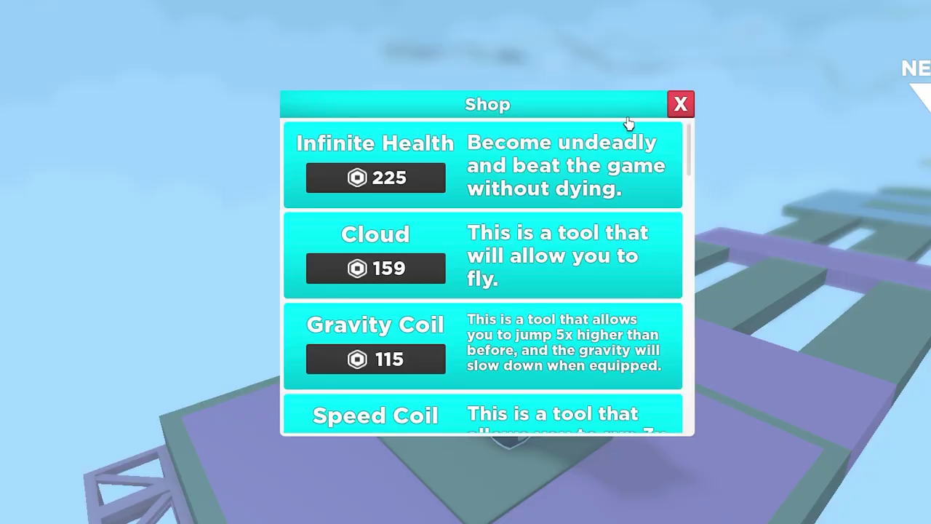
{"action": "left_click", "coordinate": [677, 104]}
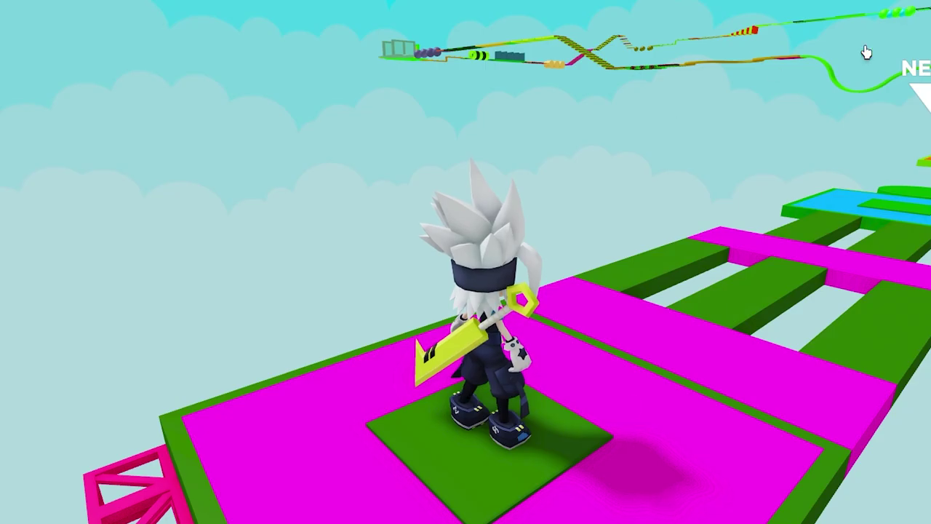
{"action": "key", "text": "Escape"}
{"action": "left_click", "coordinate": [520, 505]}
{"action": "left_click", "coordinate": [425, 236]}
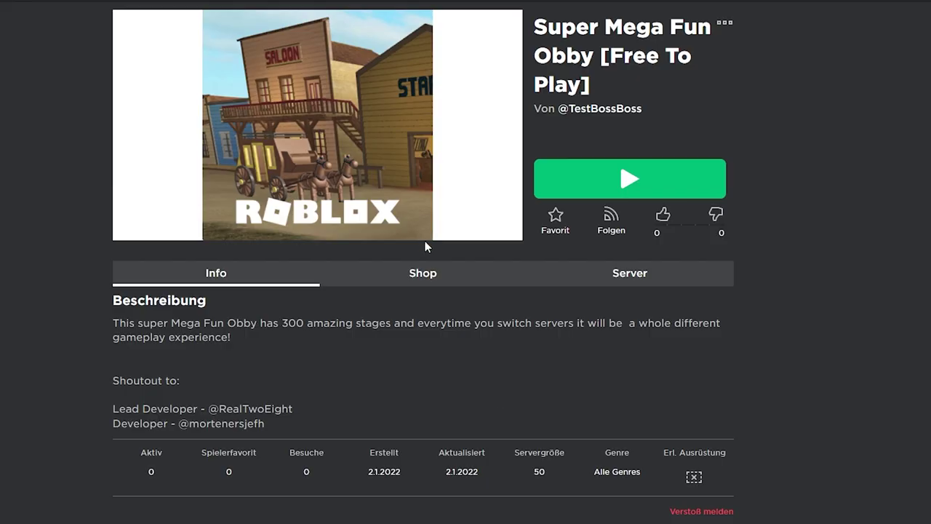
Switch to Roblox Studio and publish the current place to Roblox.
{"action": "mouse_move", "coordinate": [515, 521]}
{"action": "left_click", "coordinate": [585, 509]}
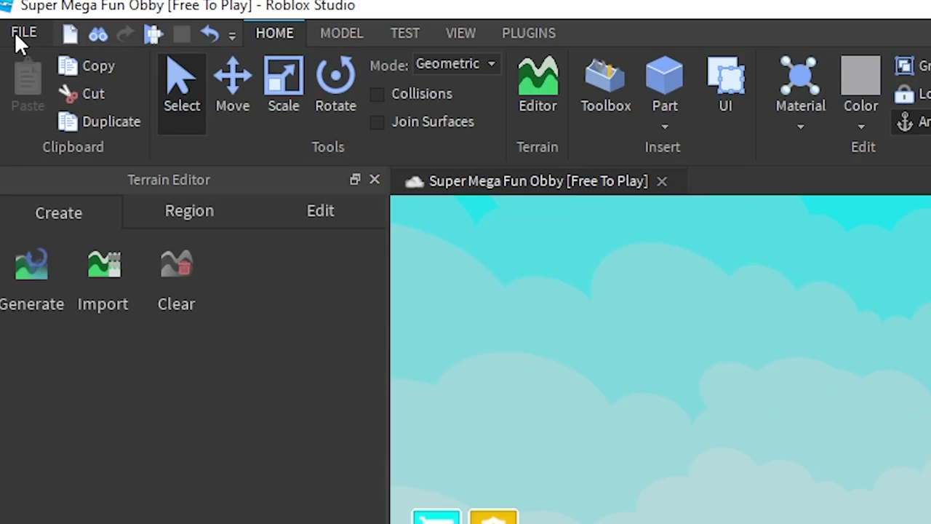
{"action": "left_click", "coordinate": [18, 33]}
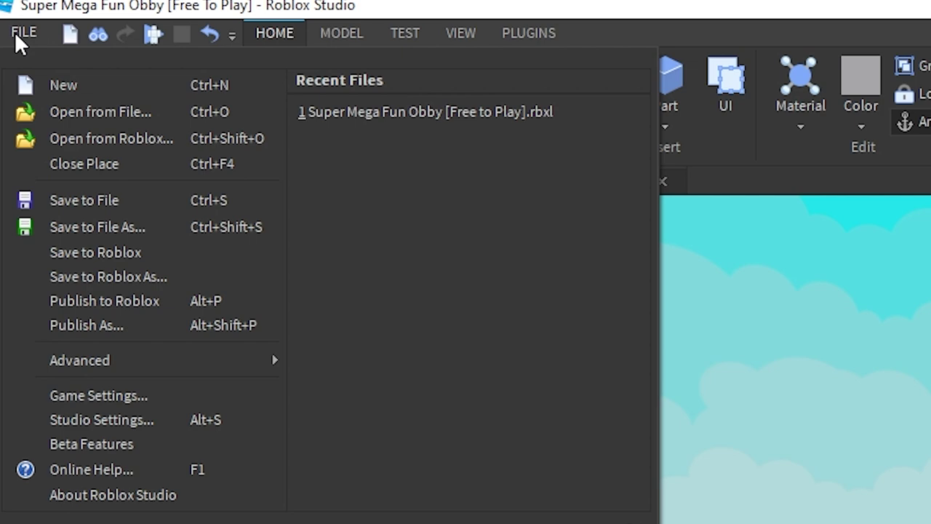
{"action": "left_click", "coordinate": [95, 302]}
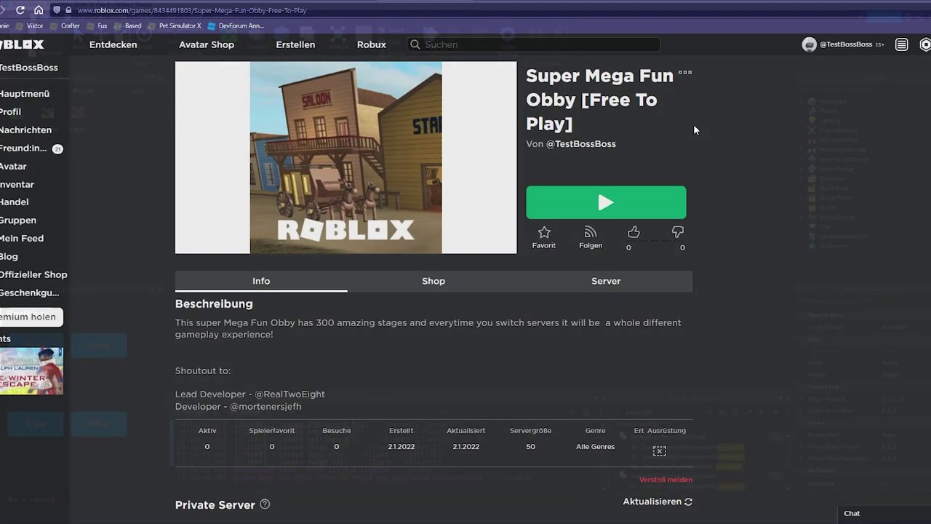
Launch the published game from its Roblox page in the browser.
{"action": "left_click", "coordinate": [605, 198]}
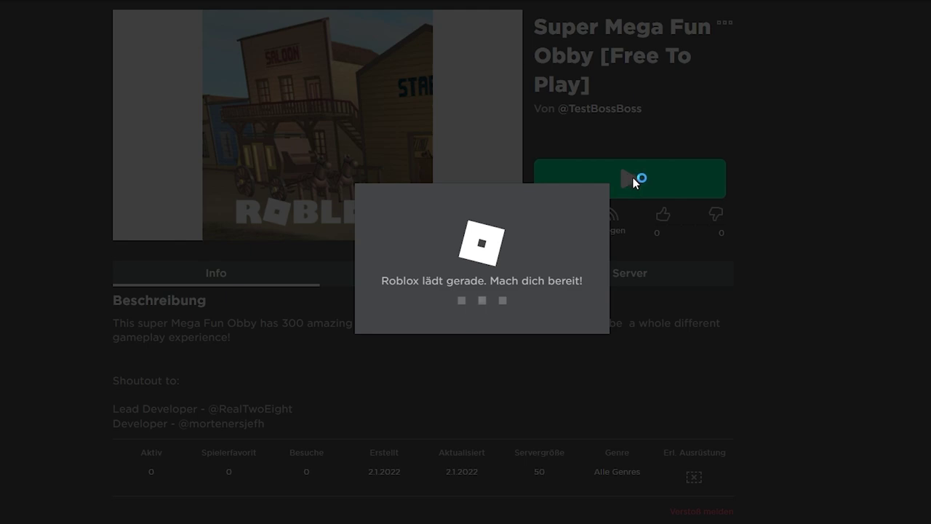